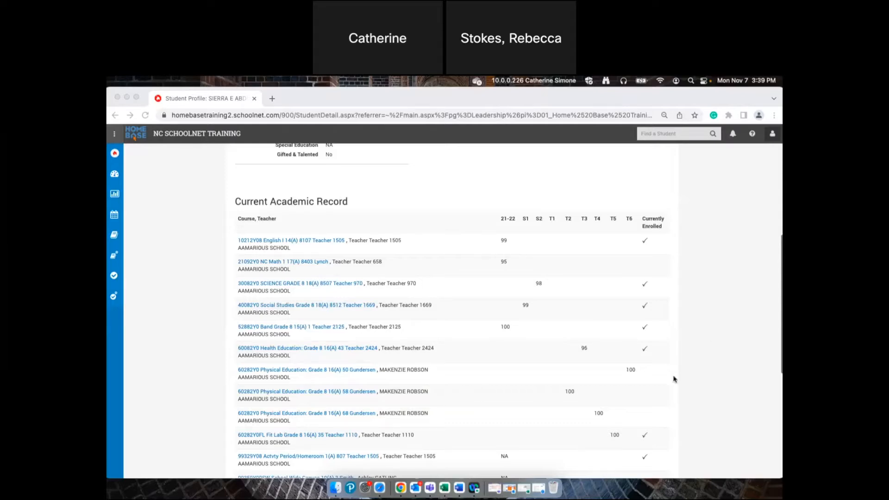
# Review the student overview, including personal information, current academic record and district assessment performance
pyautogui.scroll(3, 676, 382)
pyautogui.scroll(2, 677, 384)
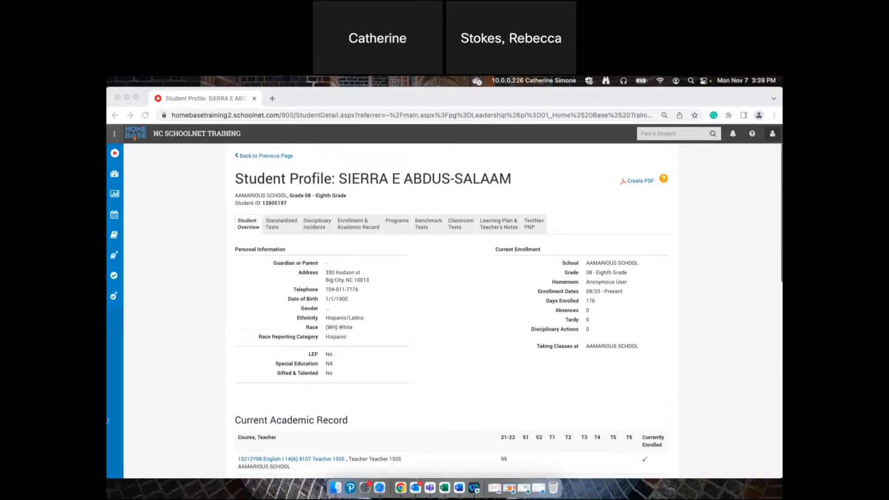
pyautogui.scroll(-5, 313, 399)
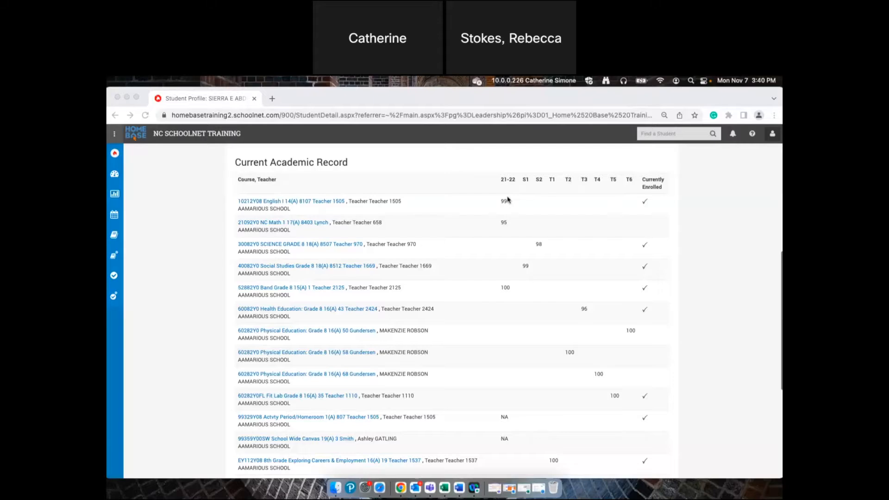
pyautogui.scroll(-5, 415, 387)
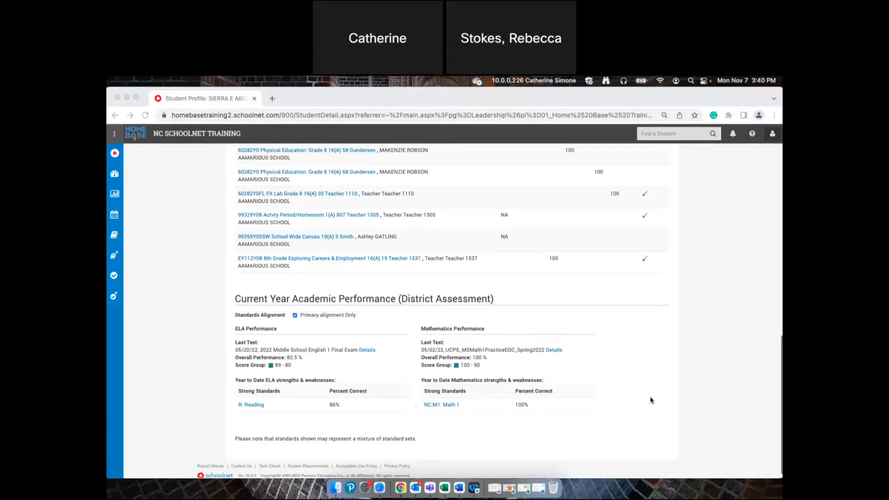
# Open the student's standardized test results
pyautogui.scroll(15, 650, 399)
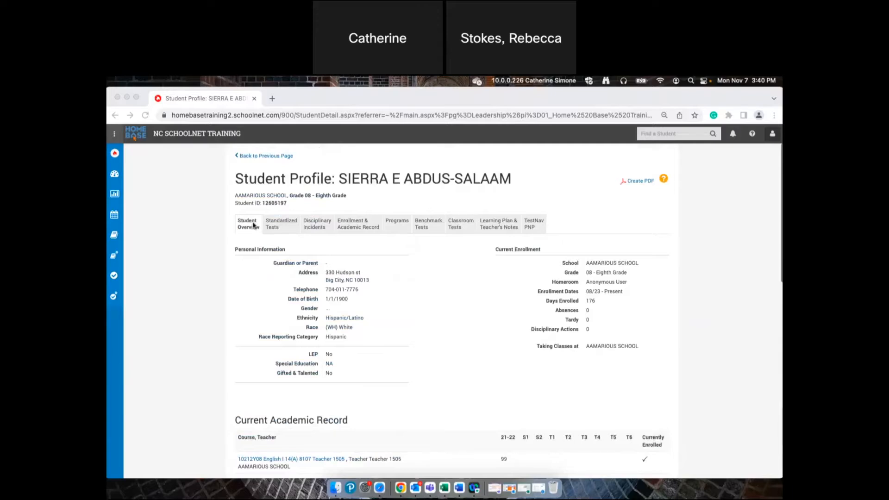
pyautogui.click(271, 227)
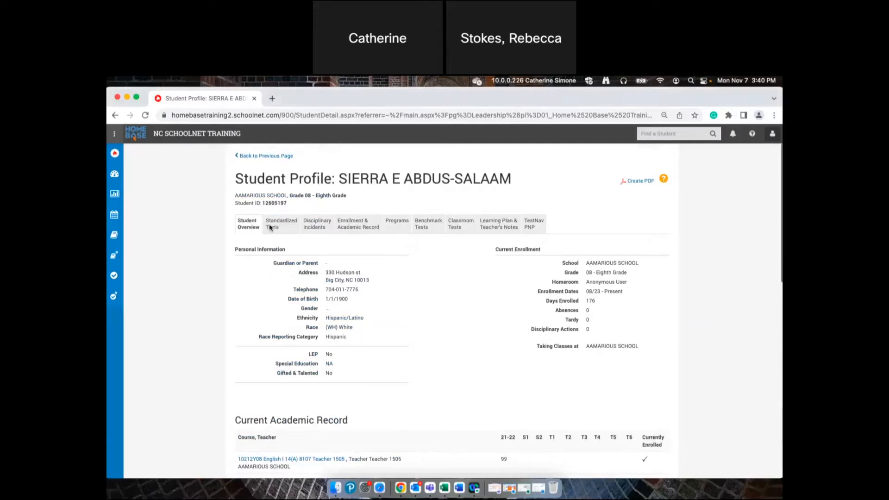
pyautogui.click(271, 227)
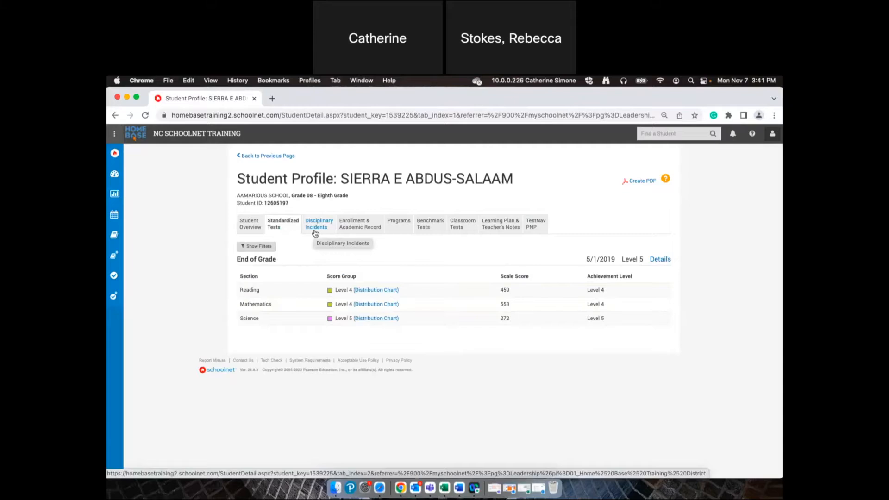
# Open the student's enrollment and academic record and review the enrollment and attendance history for each school year
pyautogui.click(362, 235)
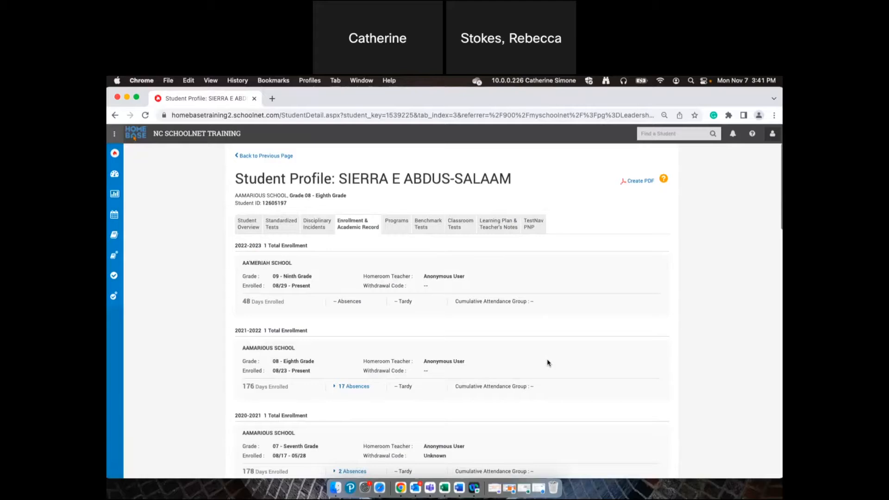
pyautogui.scroll(-3, 548, 362)
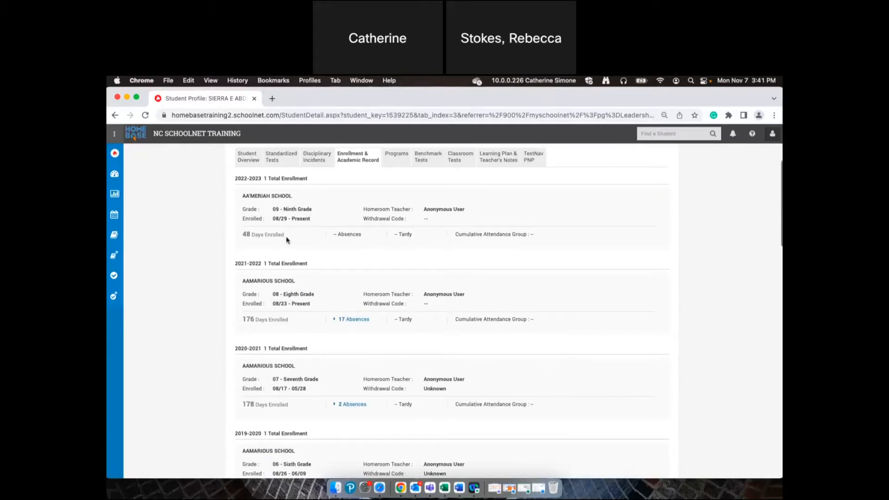
pyautogui.scroll(-5, 305, 363)
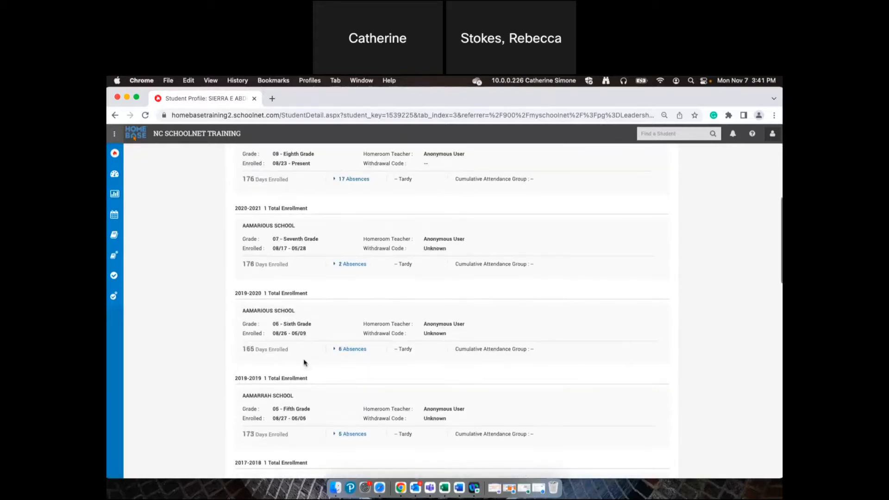
pyautogui.scroll(-6, 318, 358)
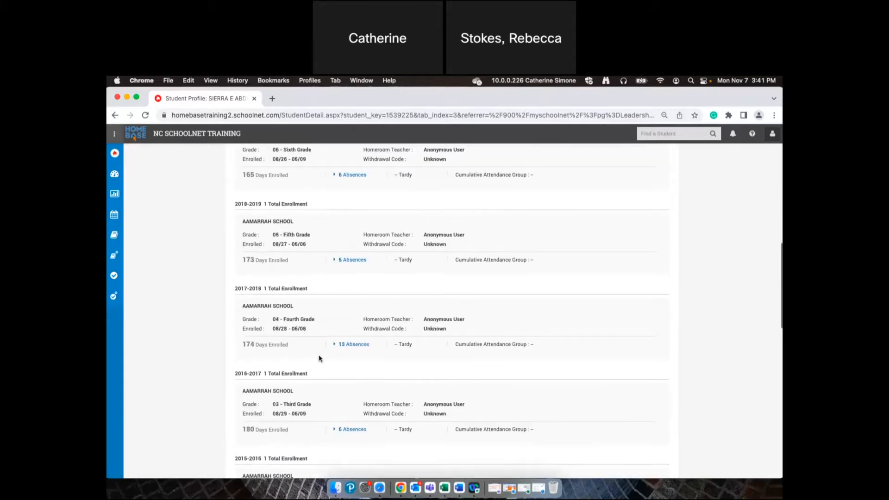
pyautogui.scroll(-8, 319, 358)
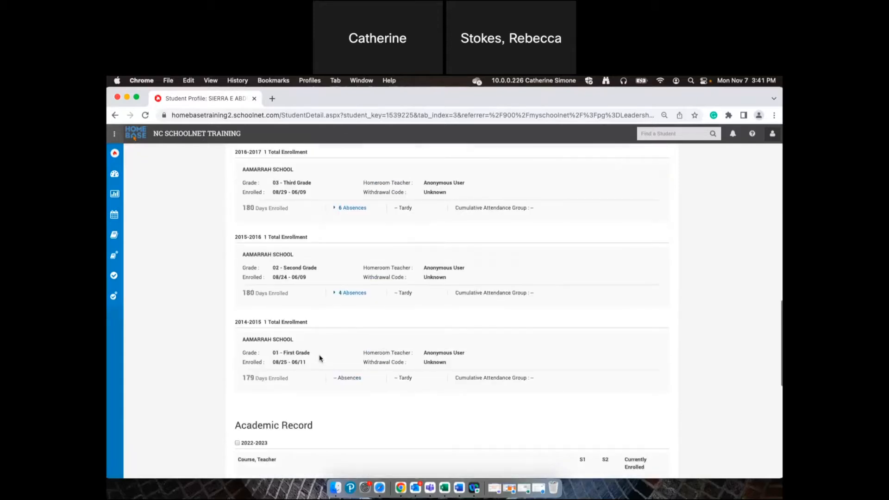
pyautogui.scroll(-3, 319, 358)
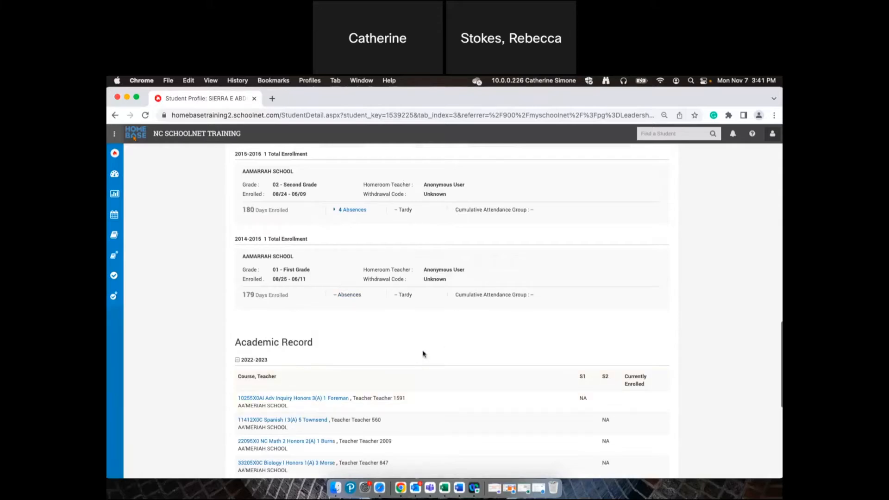
pyautogui.scroll(-3, 410, 370)
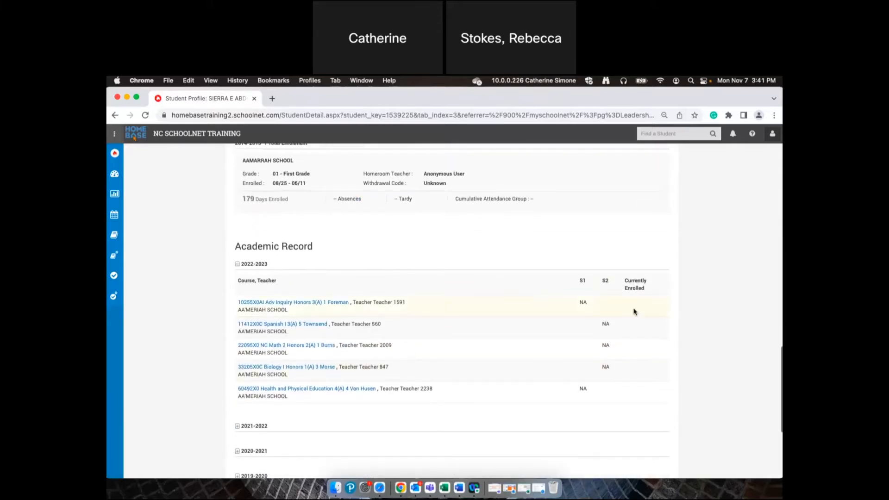
# Collapse the 2022-2023 academic record, check 2021-2022 and 2020-2021 in turn, and expand 2019-2020 to review its courses
pyautogui.click(237, 267)
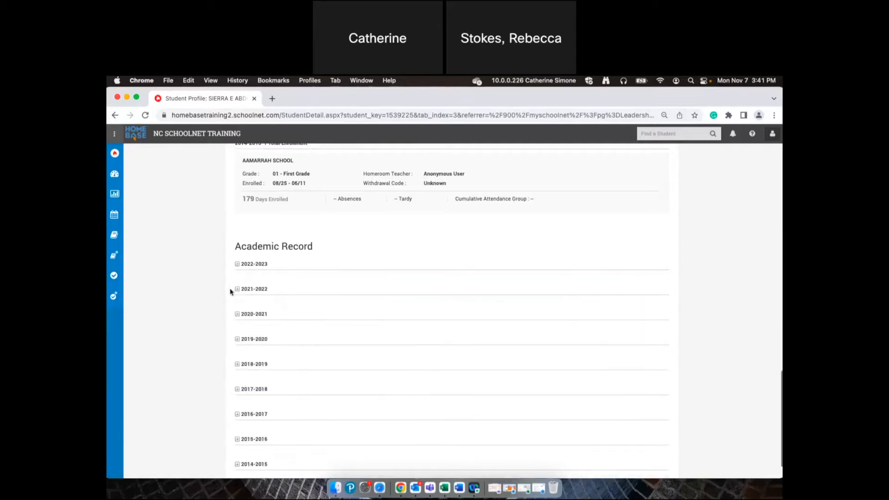
pyautogui.click(238, 290)
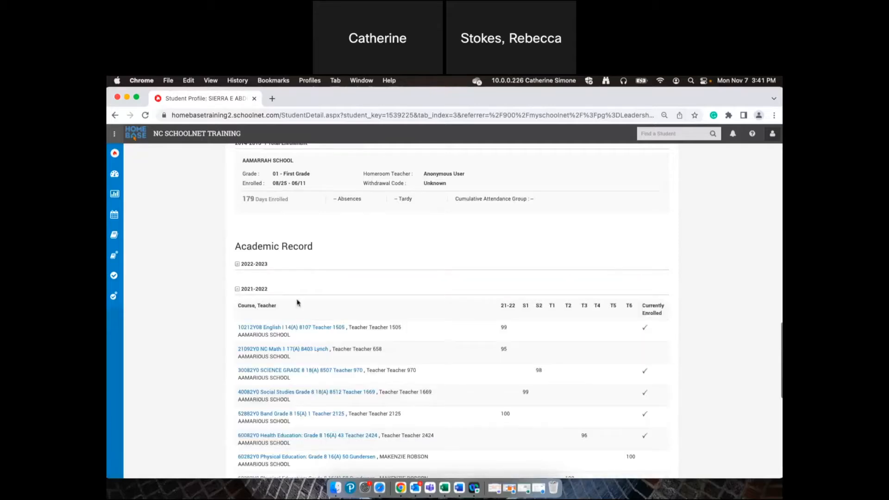
pyautogui.click(238, 290)
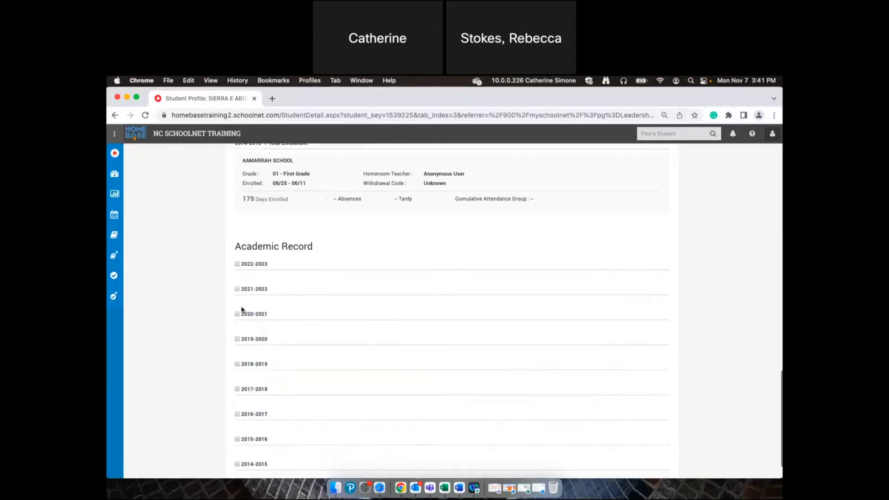
pyautogui.click(238, 314)
pyautogui.click(238, 314)
pyautogui.click(237, 339)
pyautogui.scroll(-5, 245, 345)
pyautogui.scroll(-10, 254, 346)
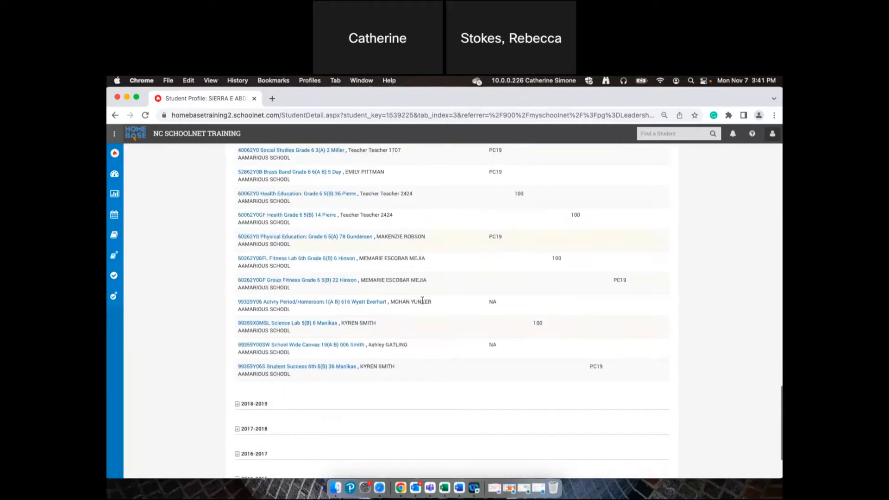
# View the programs the student has been enrolled in by school year
pyautogui.scroll(20, 358, 350)
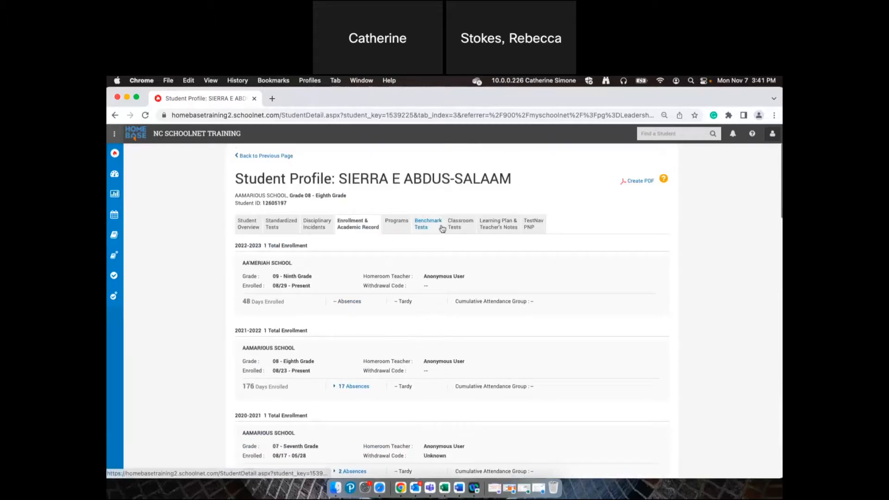
pyautogui.click(390, 229)
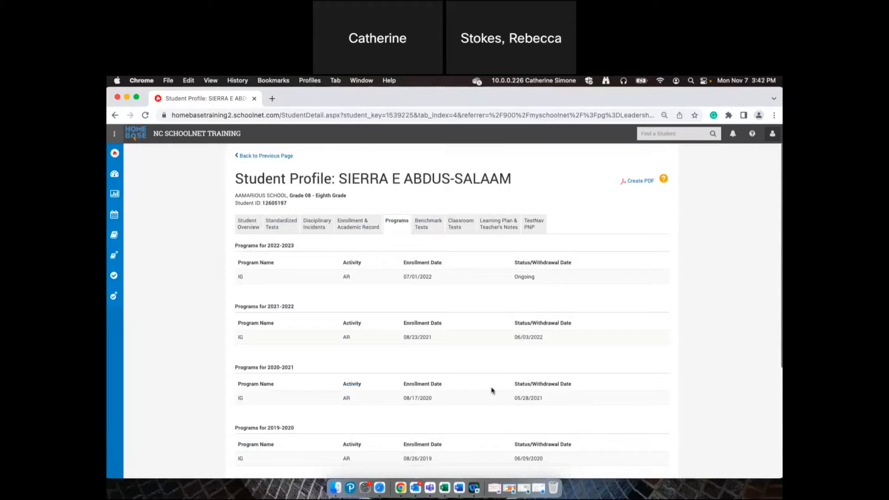
# Filter the student's benchmark tests to school year 2020-2021 and review the scores by subject
pyautogui.click(422, 228)
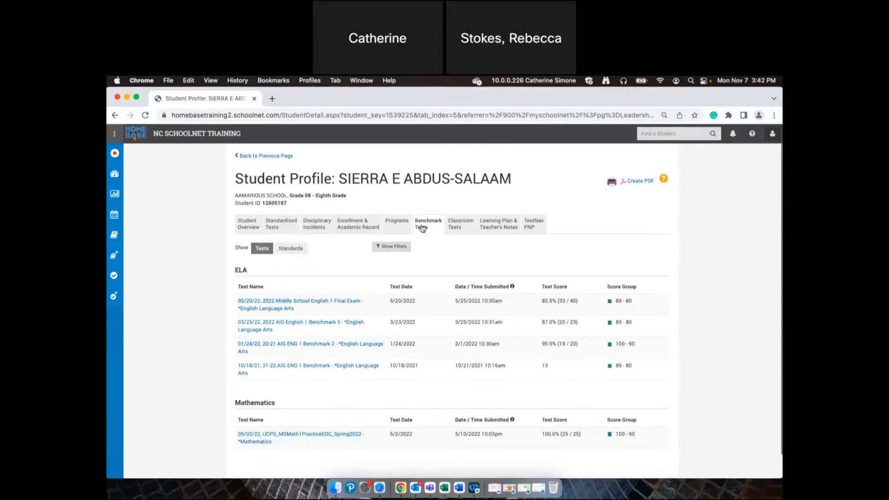
pyautogui.click(393, 248)
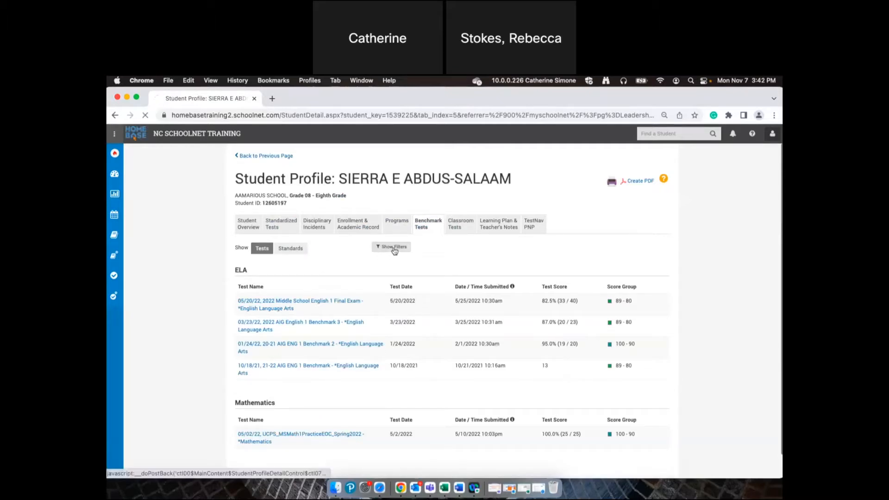
pyautogui.click(363, 277)
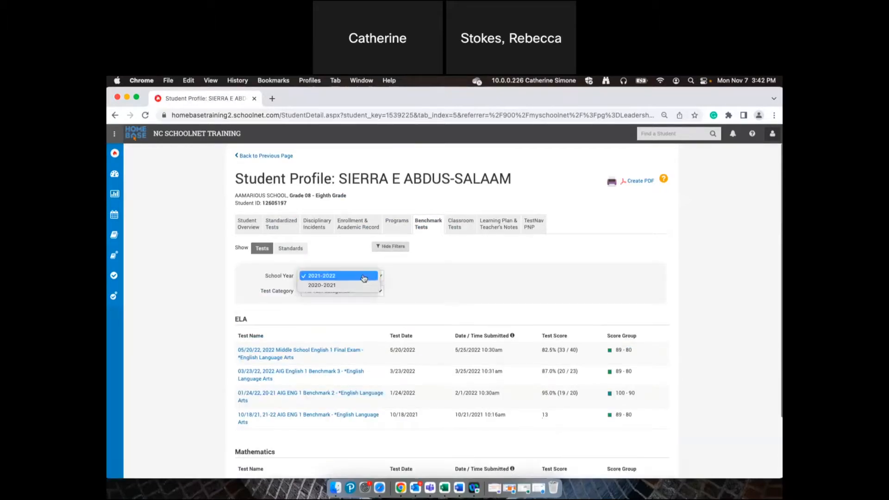
pyautogui.click(362, 285)
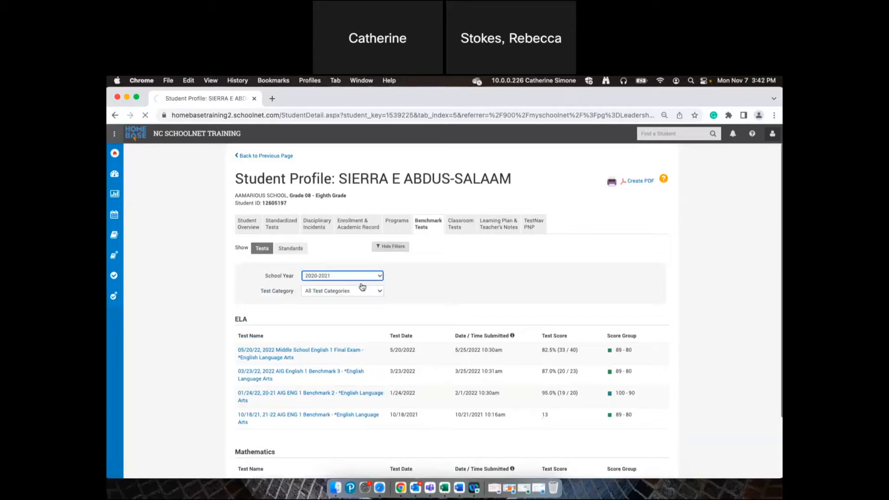
pyautogui.scroll(-5, 517, 323)
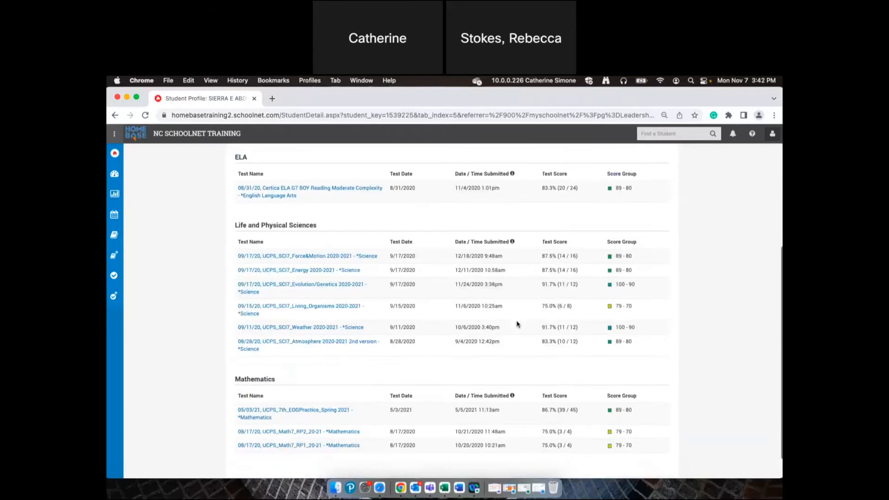
pyautogui.scroll(-1, 517, 324)
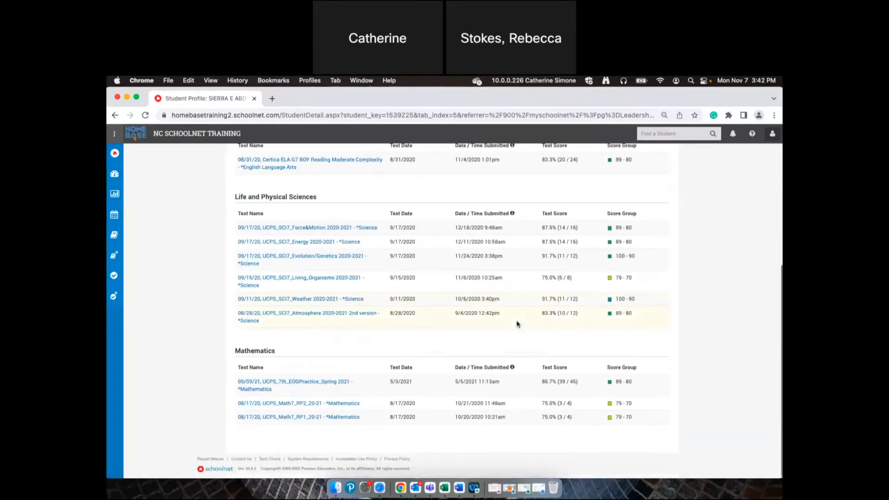
# Look at the student's classroom tests and the sections of the learning plan and teacher's notes
pyautogui.scroll(5, 517, 324)
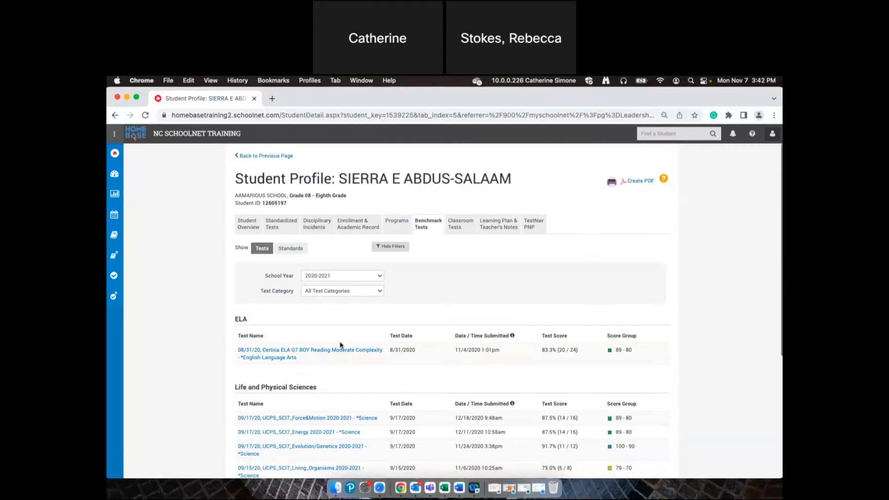
pyautogui.click(458, 228)
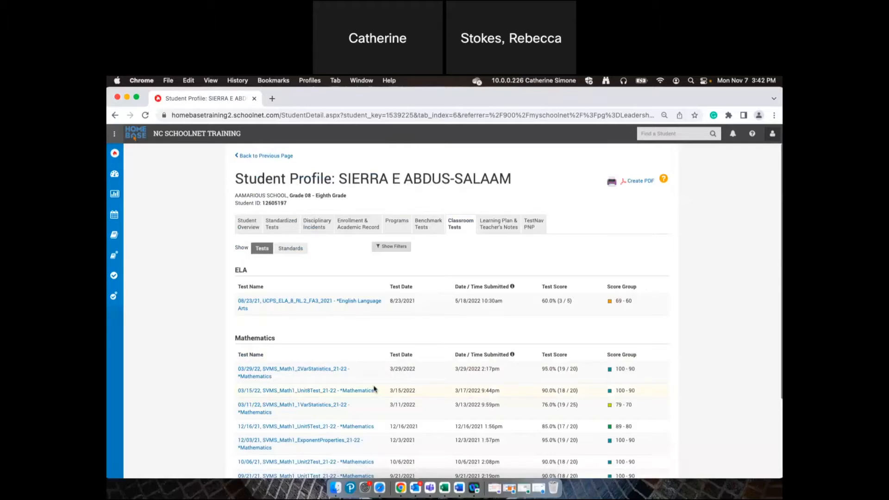
pyautogui.click(494, 229)
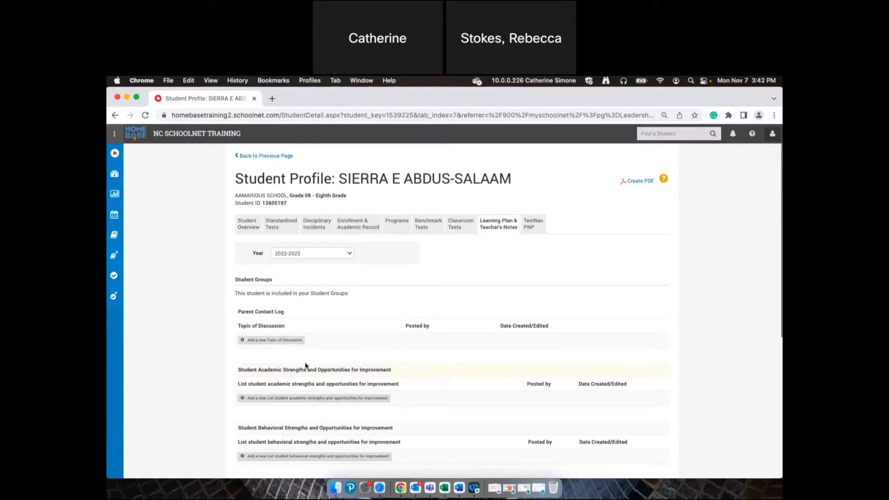
pyautogui.scroll(-5, 306, 365)
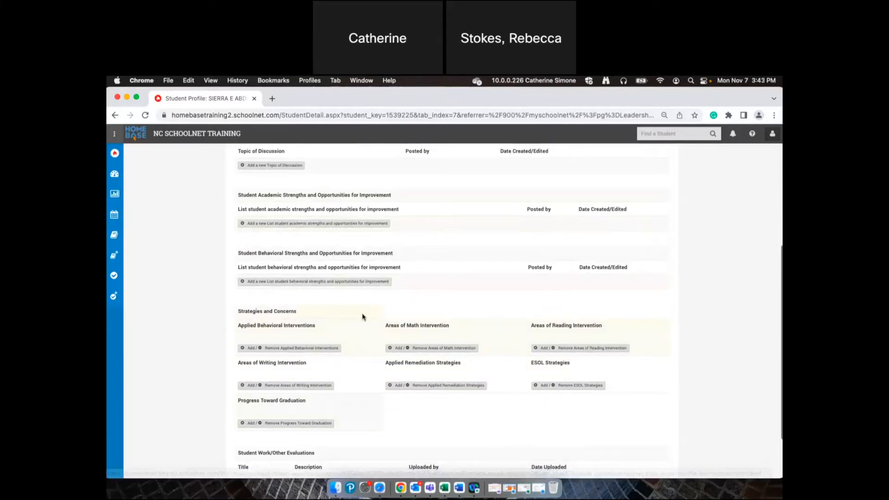
# Start a PDF of the student profile and include Student Overview and Benchmark Test Data
pyautogui.scroll(8, 364, 324)
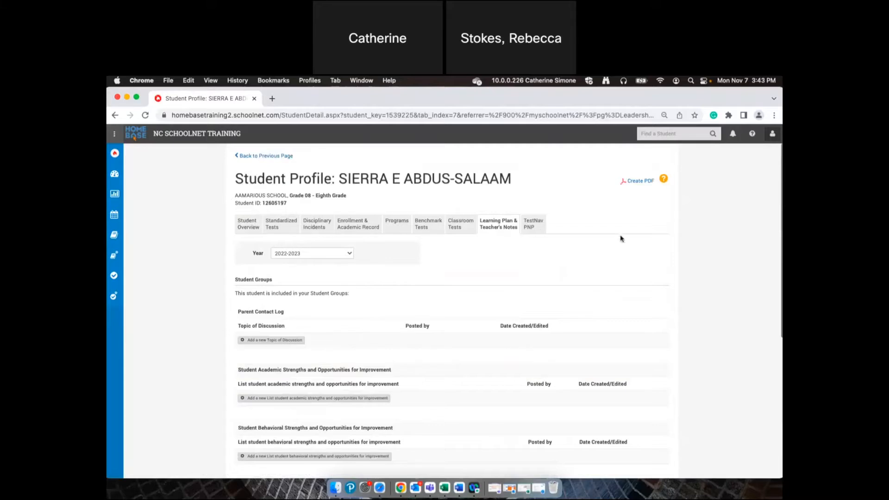
pyautogui.click(642, 182)
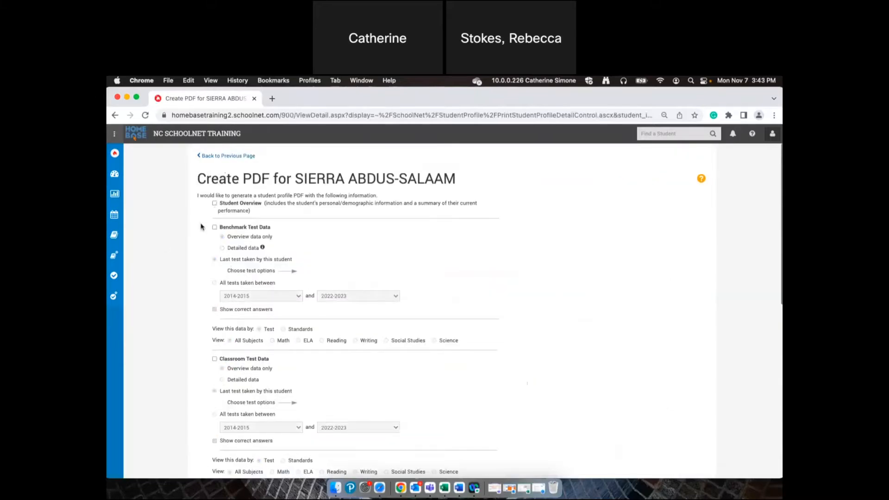
pyautogui.click(215, 203)
pyautogui.click(214, 227)
# Include Classroom Test Data and Standardized Test Data in the student profile PDF
pyautogui.scroll(-3, 294, 369)
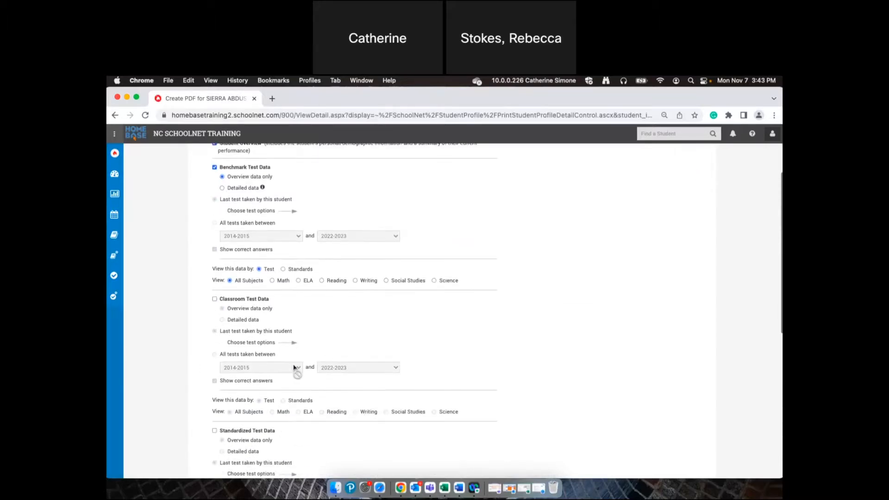
pyautogui.click(214, 299)
pyautogui.scroll(-5, 279, 342)
pyautogui.click(214, 327)
# Include Enrollment & Academic Record and Programs in the PDF, leaving out Learning Plans and Teachers Notes
pyautogui.scroll(-2, 217, 333)
pyautogui.scroll(-6, 218, 332)
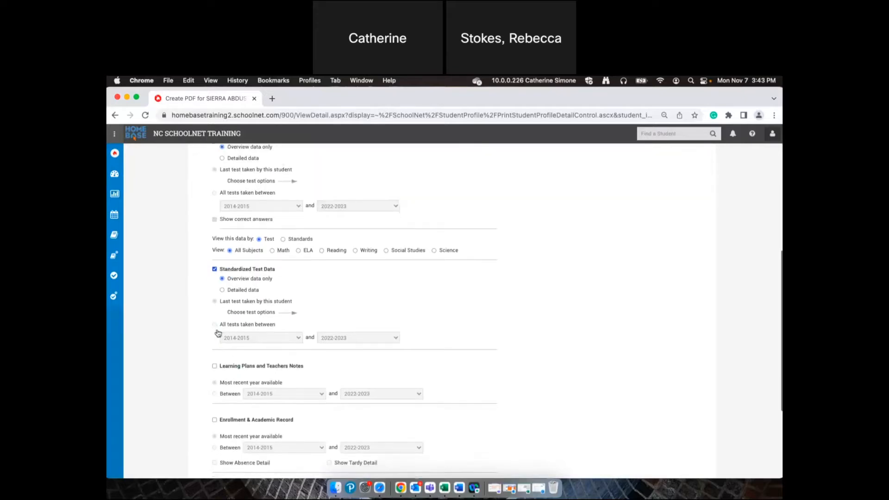
pyautogui.click(214, 283)
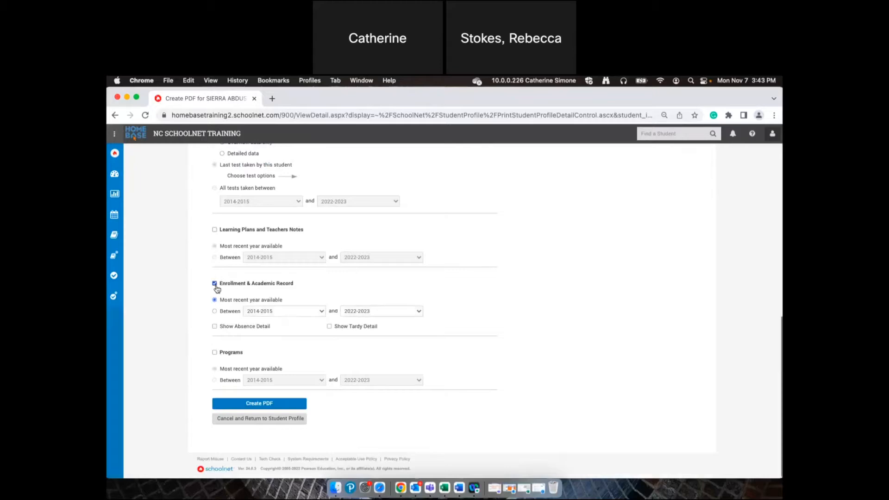
pyautogui.click(215, 353)
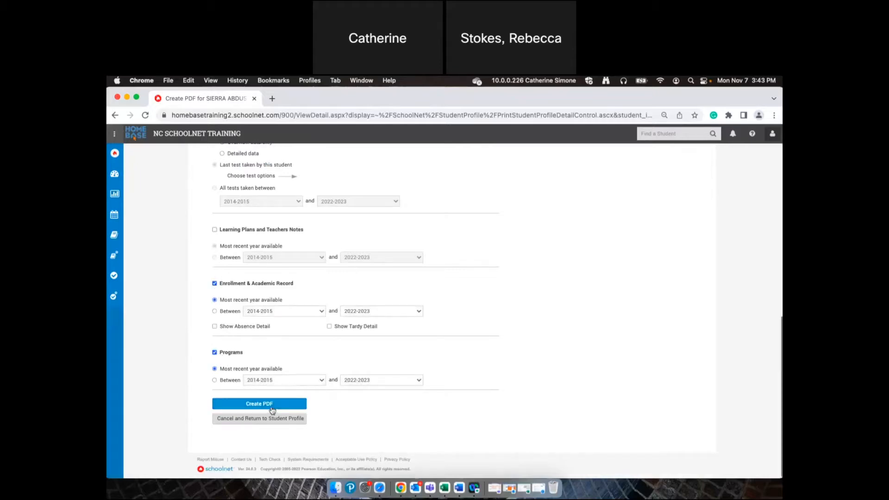
# Create the PDF of the student profile with the selected sections and open the downloaded file
pyautogui.click(272, 404)
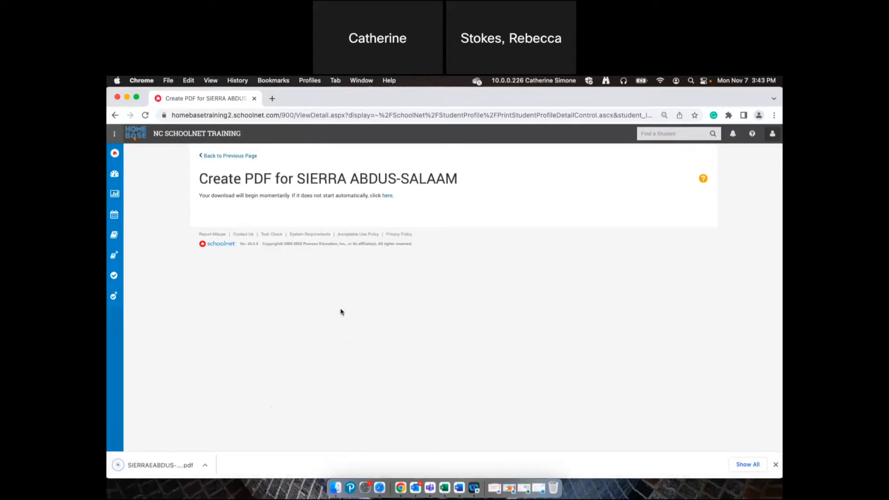
pyautogui.click(155, 464)
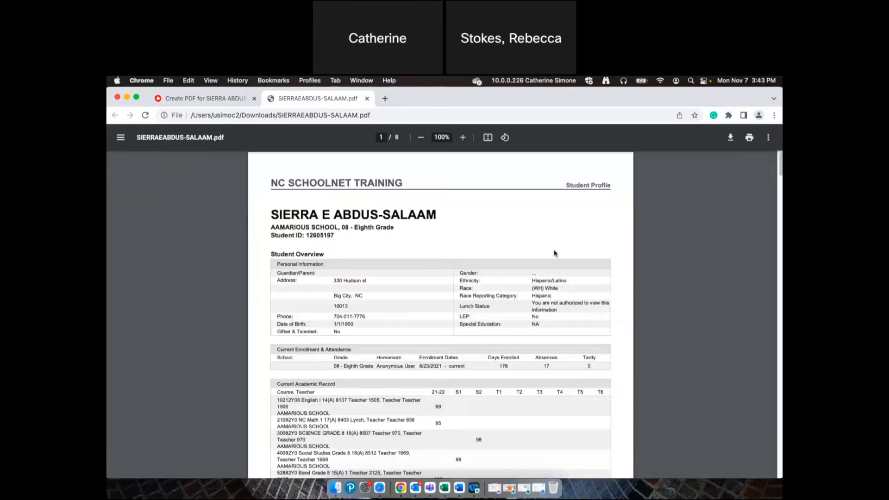
# Look through the student profile PDF from the overview and test performance pages to the programs page
pyautogui.scroll(-3, 502, 337)
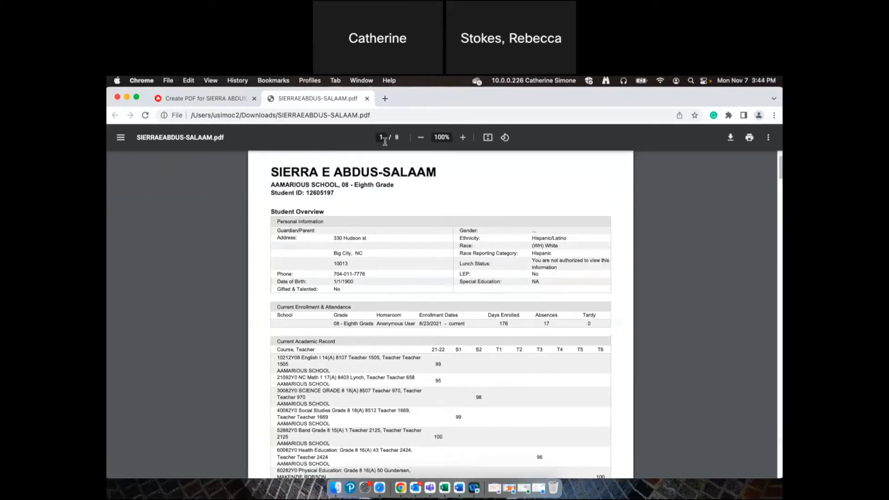
pyautogui.scroll(-10, 503, 379)
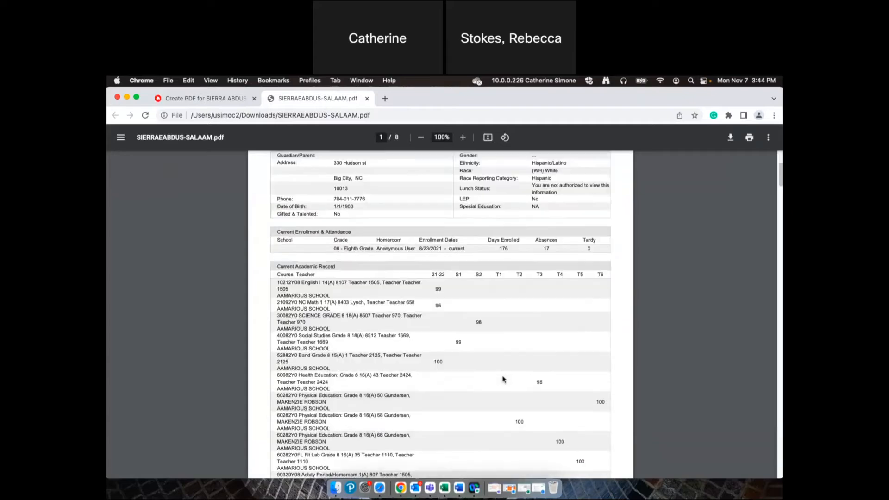
pyautogui.scroll(-20, 504, 380)
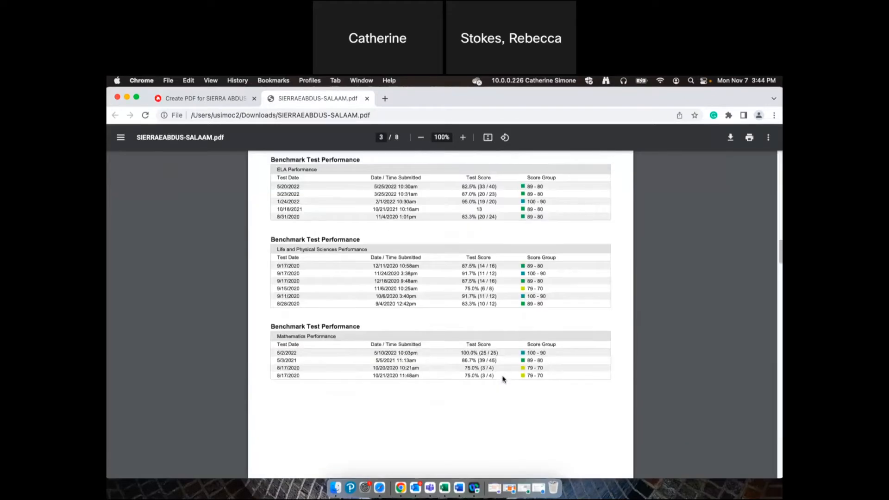
pyautogui.scroll(-20, 504, 379)
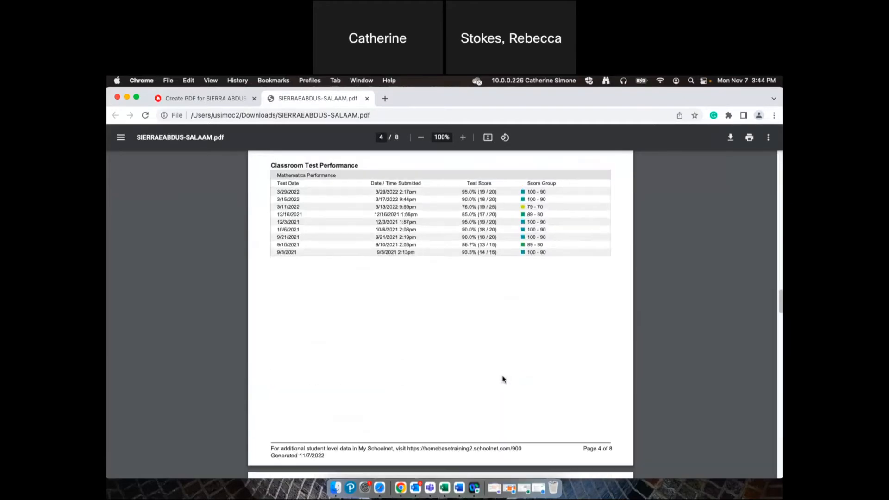
pyautogui.scroll(-20, 504, 379)
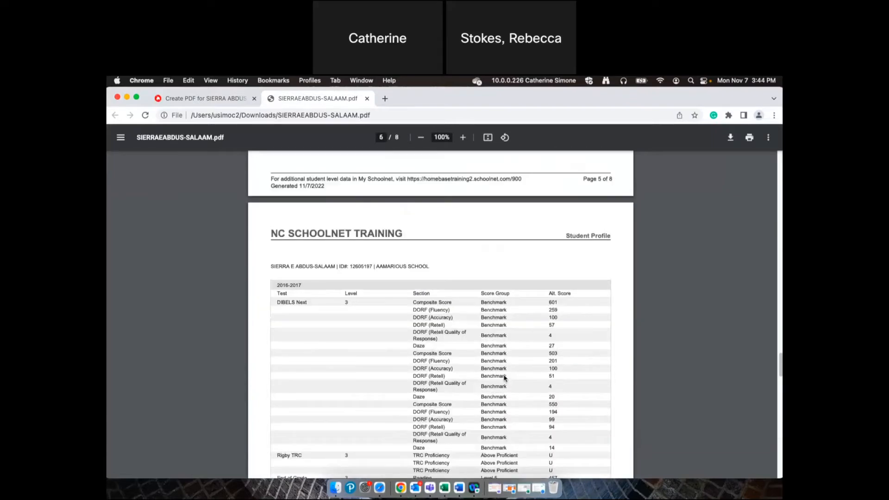
pyautogui.scroll(-10, 504, 379)
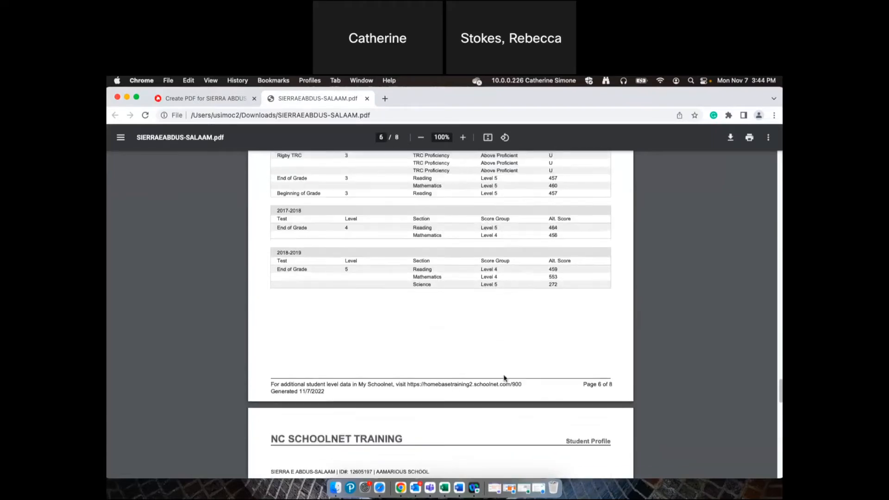
pyautogui.scroll(-15, 504, 378)
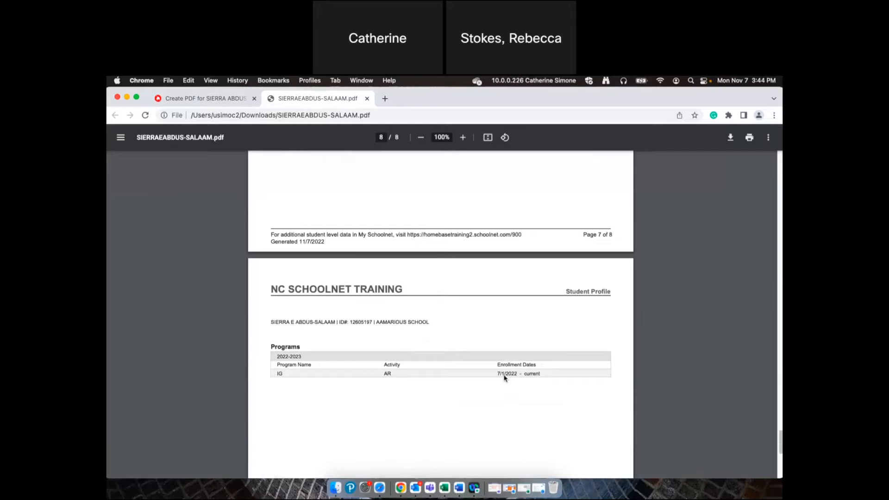
pyautogui.scroll(-10, 504, 378)
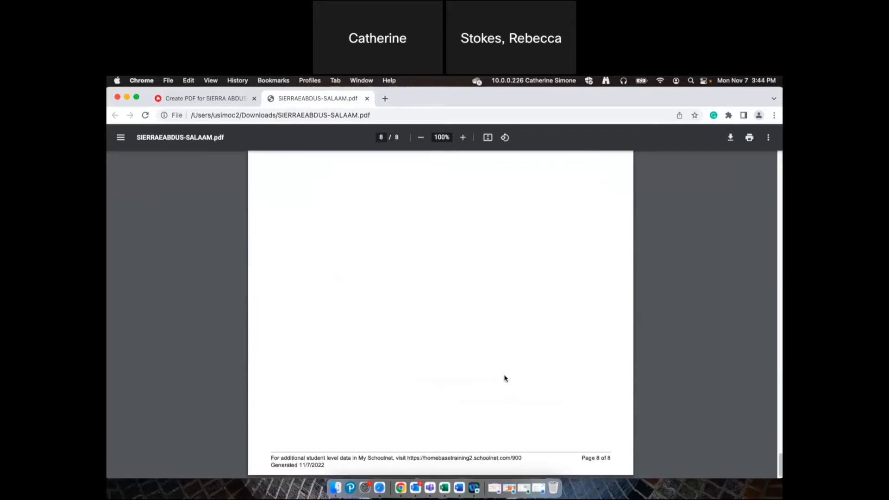
pyautogui.scroll(20, 377, 259)
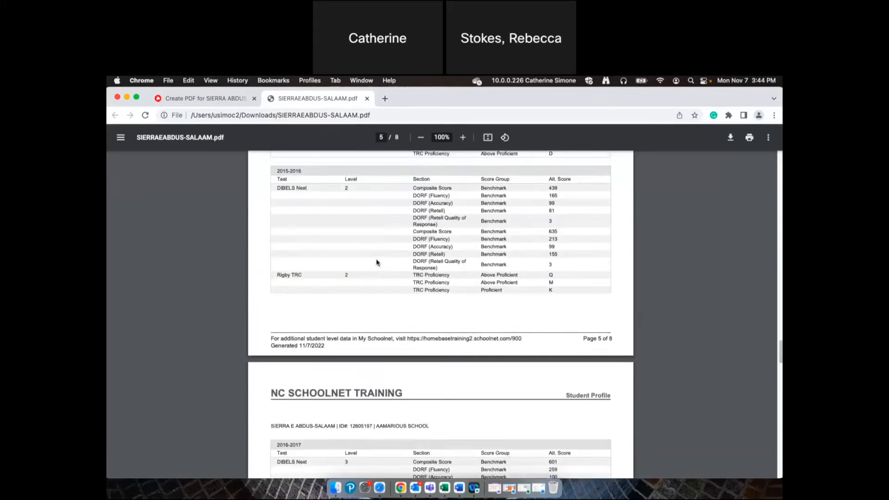
# Close the student profile PDF and go back through the student profile to the Schoolnet home page
pyautogui.click(367, 98)
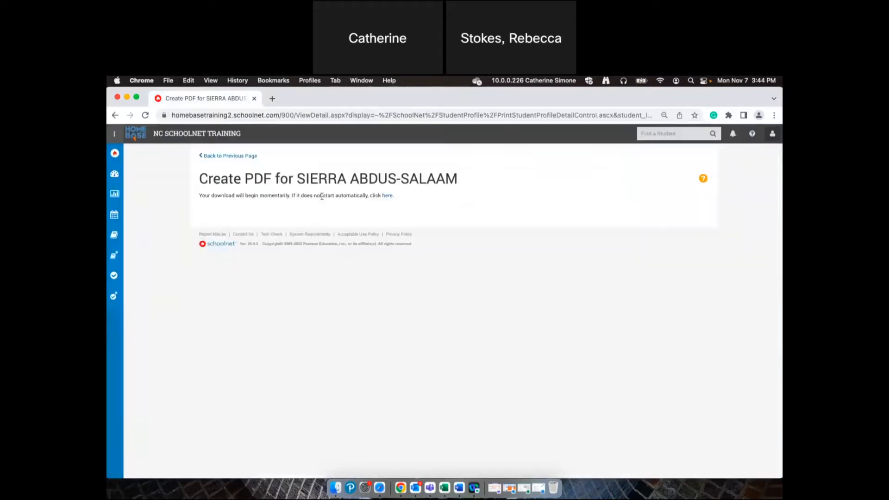
pyautogui.click(224, 157)
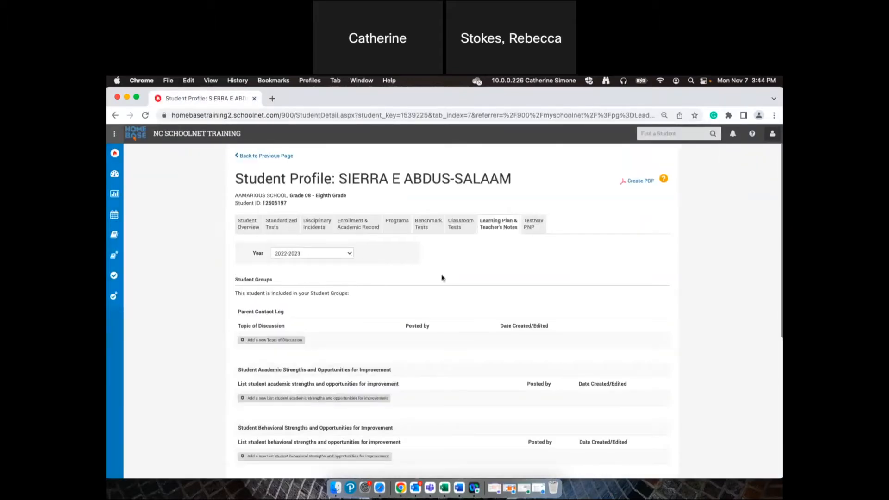
pyautogui.click(245, 157)
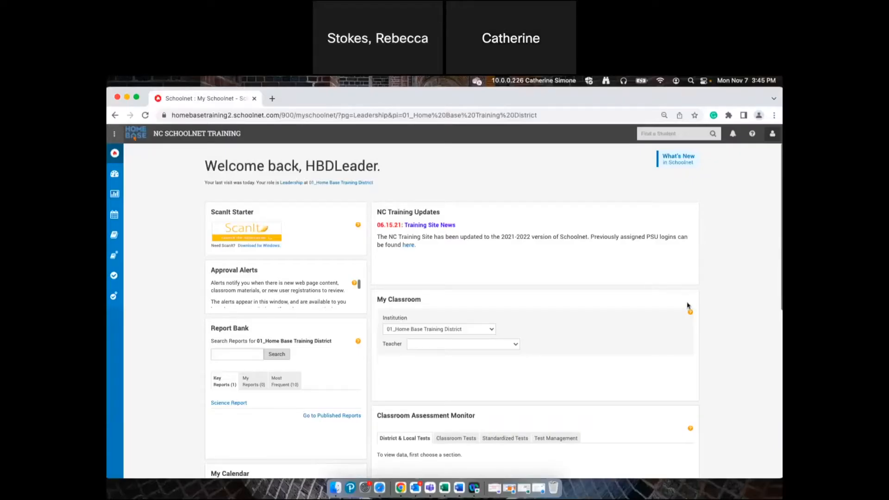
pyautogui.scroll(-5, 687, 306)
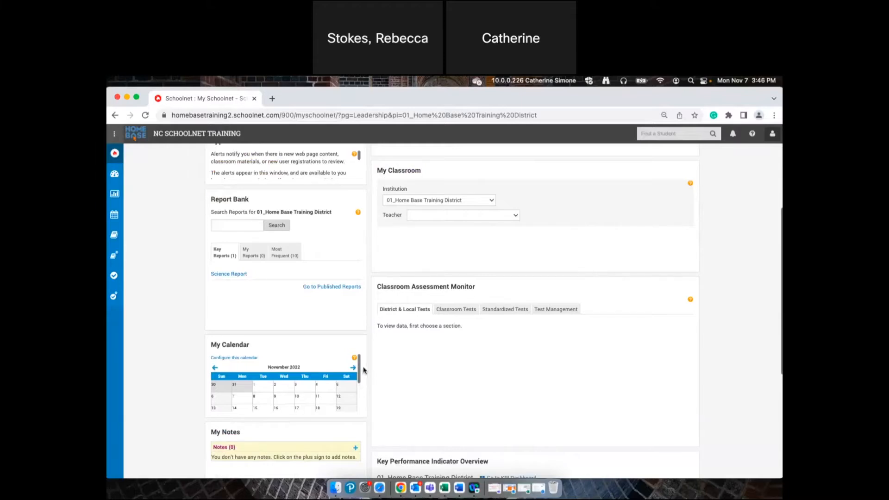
pyautogui.click(121, 248)
pyautogui.click(190, 195)
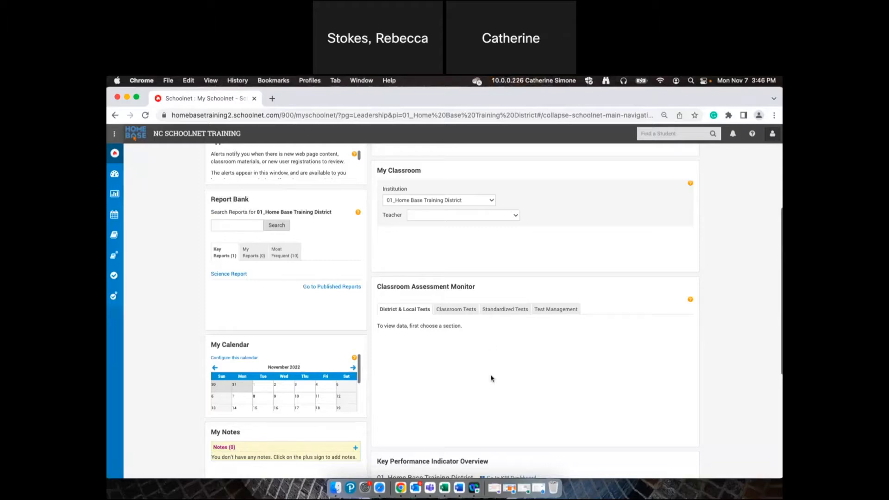
# In My Classroom, set the institution to AALAYAH SCHOOL and choose Teacher 1453, switching to Teacher 1550
pyautogui.click(473, 215)
pyautogui.click(473, 216)
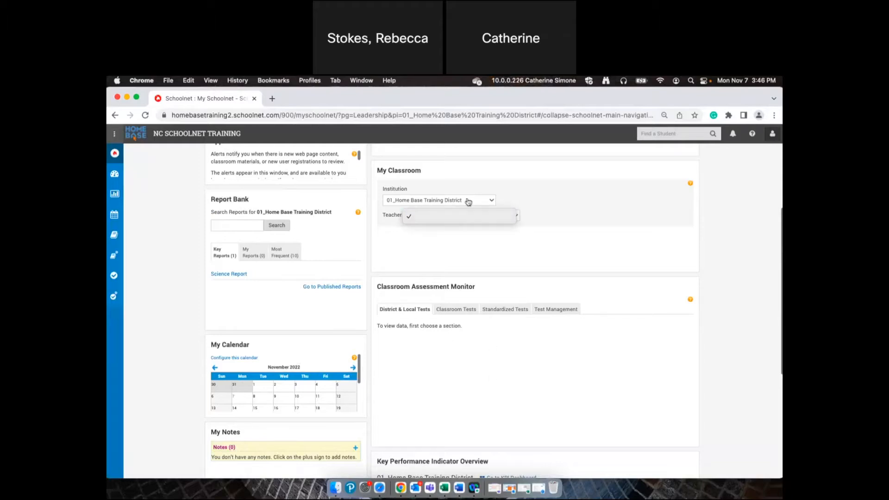
pyautogui.click(468, 200)
pyautogui.click(457, 220)
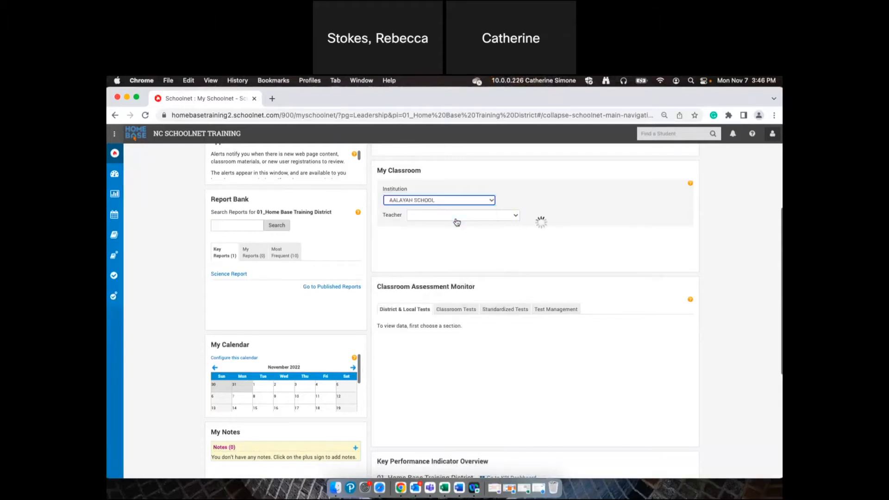
pyautogui.click(458, 216)
pyautogui.click(460, 226)
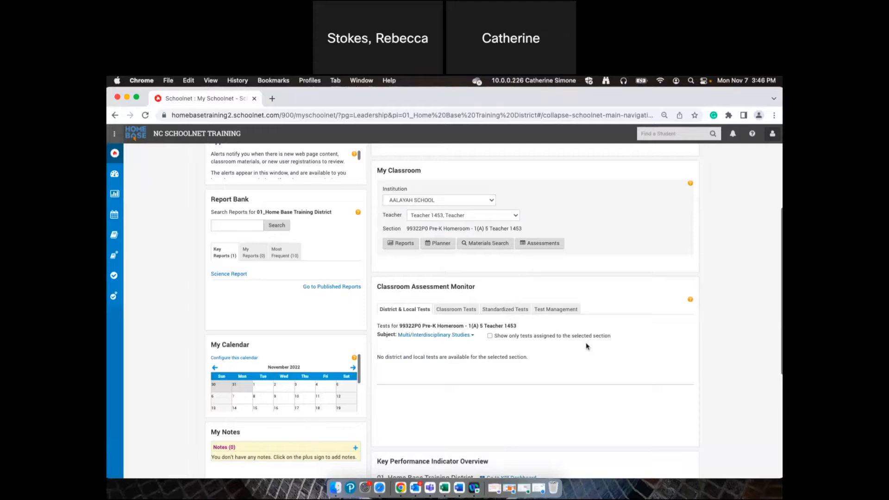
pyautogui.click(458, 222)
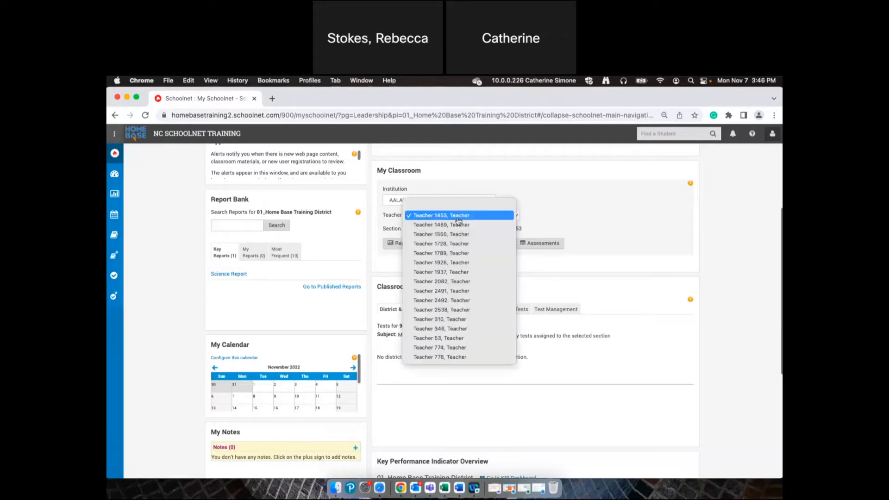
pyautogui.click(458, 225)
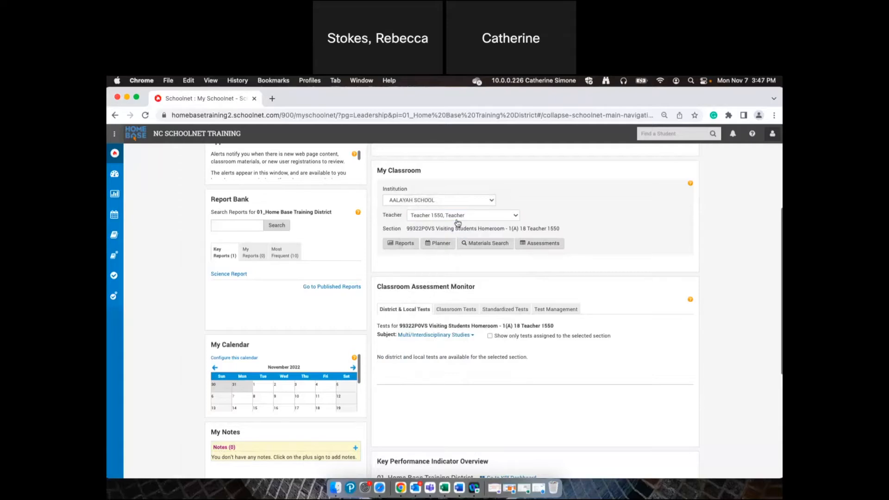
# Set the My Classroom institution to A'ALAYAH SCHOOL and the teacher to Teacher 1034
pyautogui.click(442, 202)
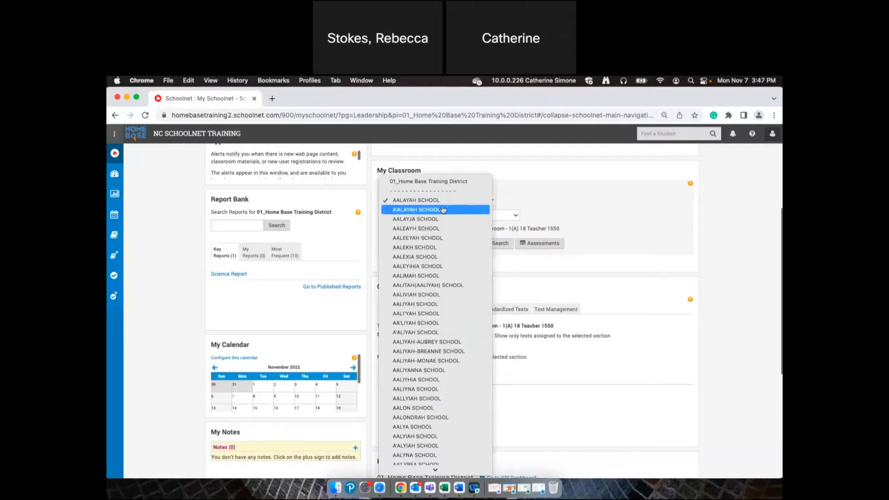
pyautogui.click(443, 210)
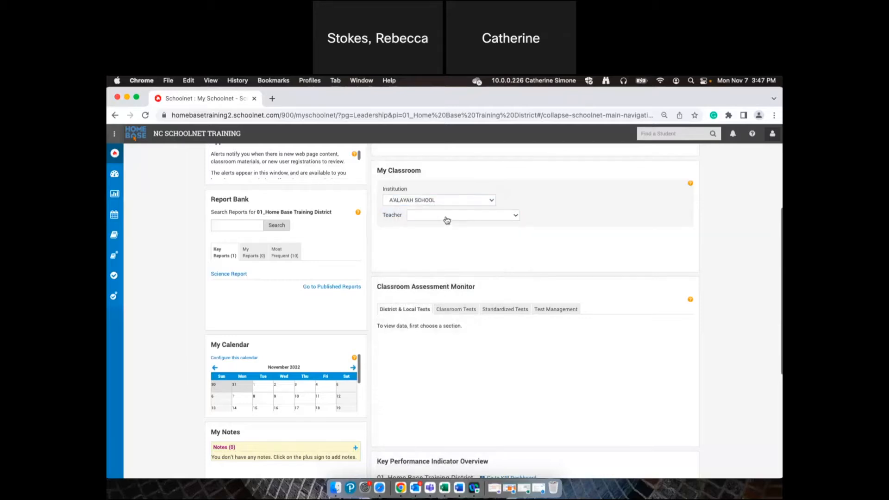
pyautogui.click(447, 220)
pyautogui.click(451, 225)
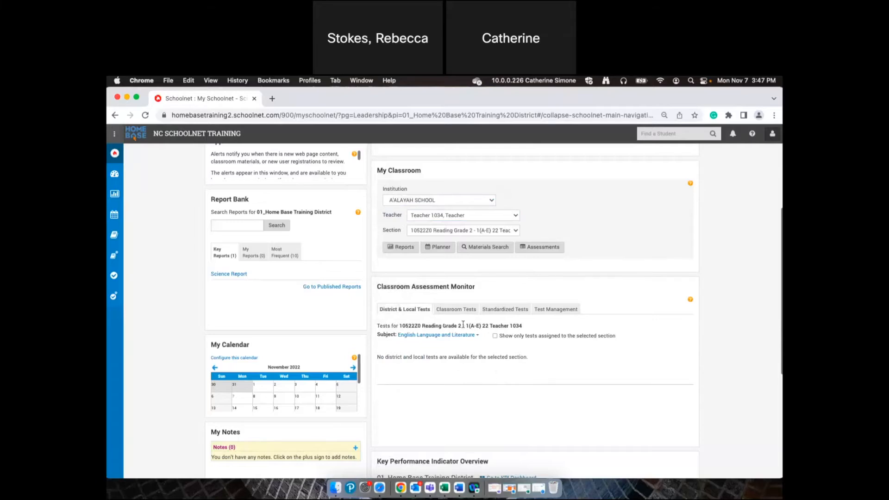
# Choose the section 20022Z0 Math Grade 2 - 2(A-E) 22 for Teacher 1034 and open its reports
pyautogui.scroll(-1, 508, 403)
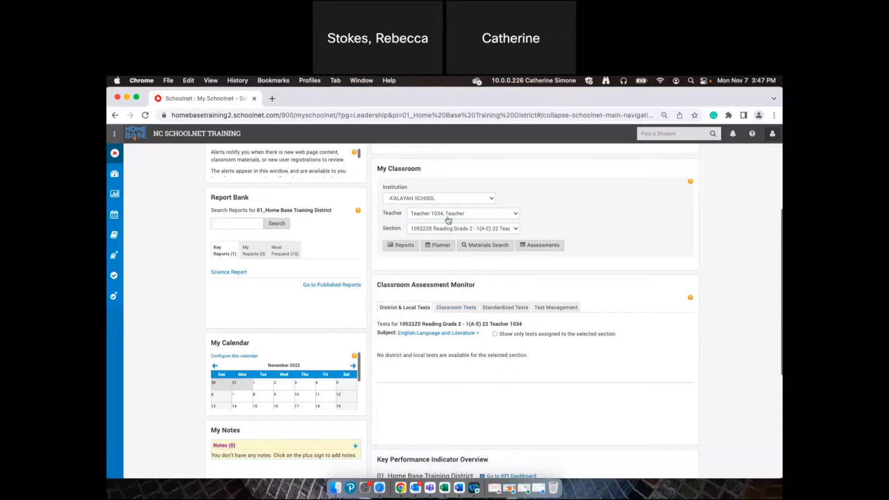
pyautogui.click(461, 229)
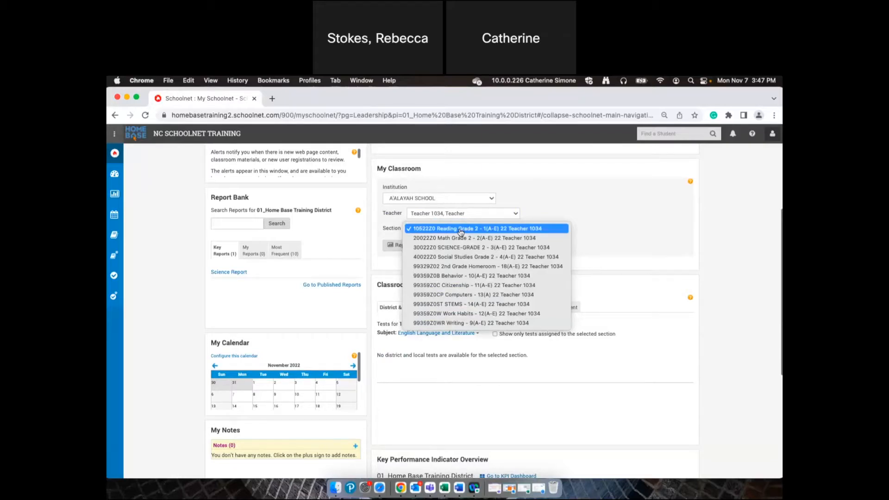
pyautogui.click(461, 238)
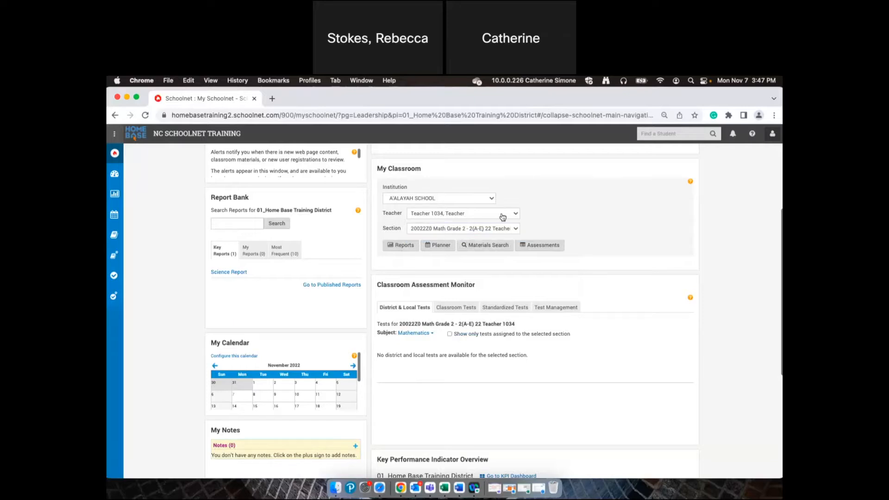
pyautogui.click(397, 247)
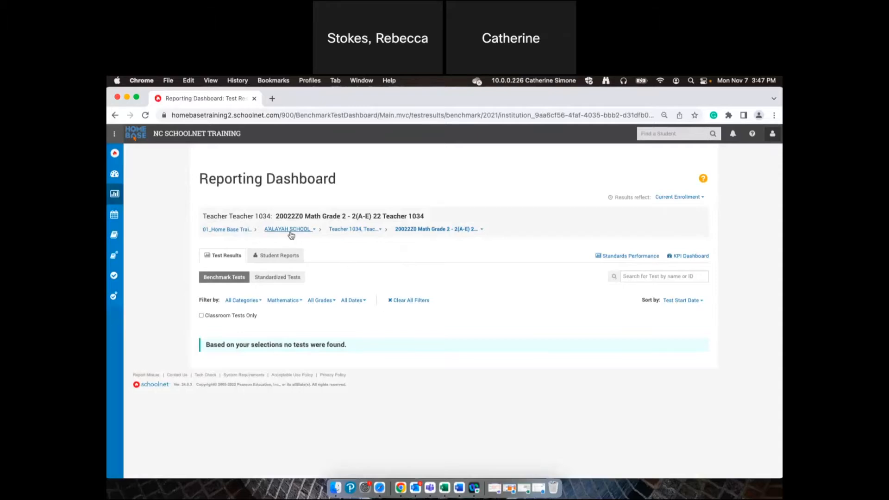
# Switch the Reporting Dashboard to Teacher 1167 at A'ALAYAH SCHOOL
pyautogui.click(335, 230)
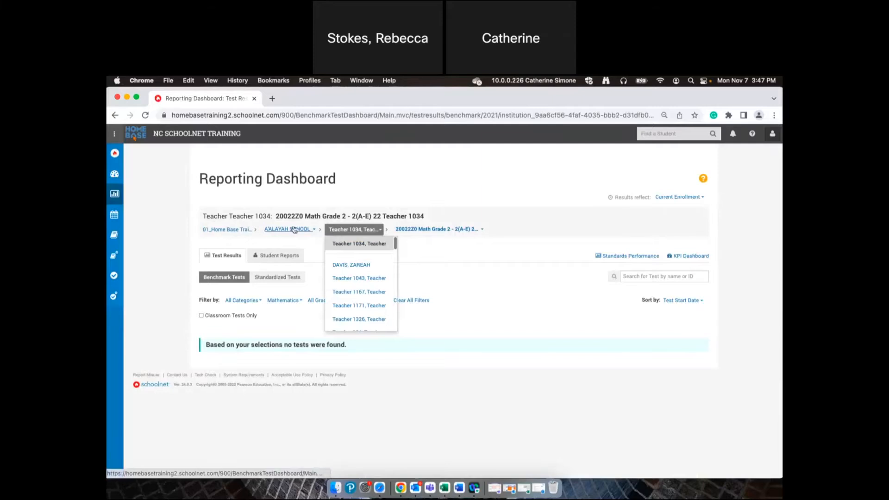
pyautogui.click(297, 243)
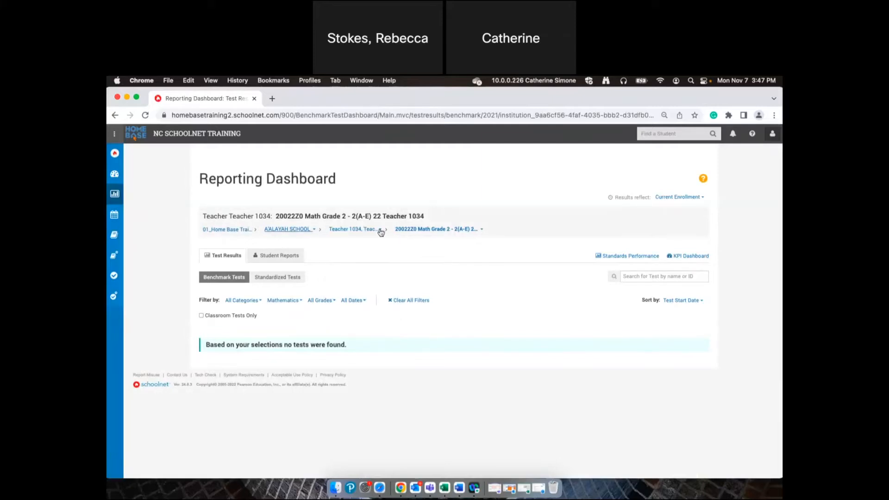
pyautogui.click(351, 232)
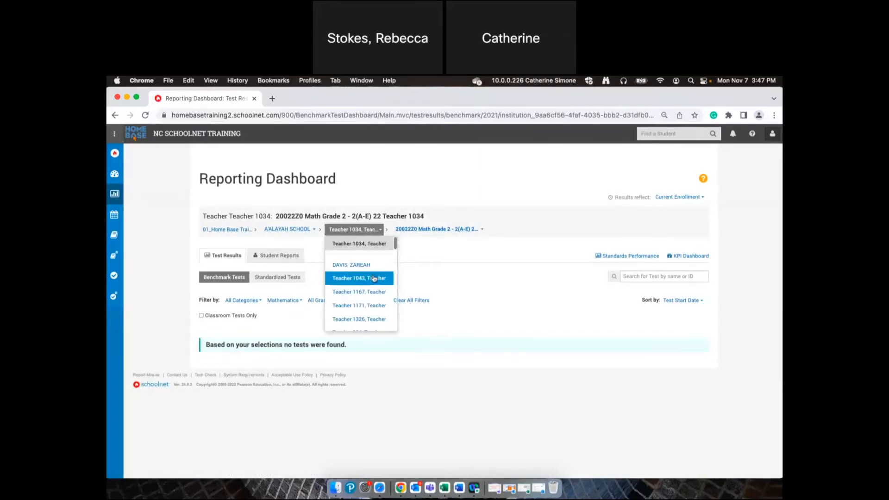
pyautogui.click(376, 292)
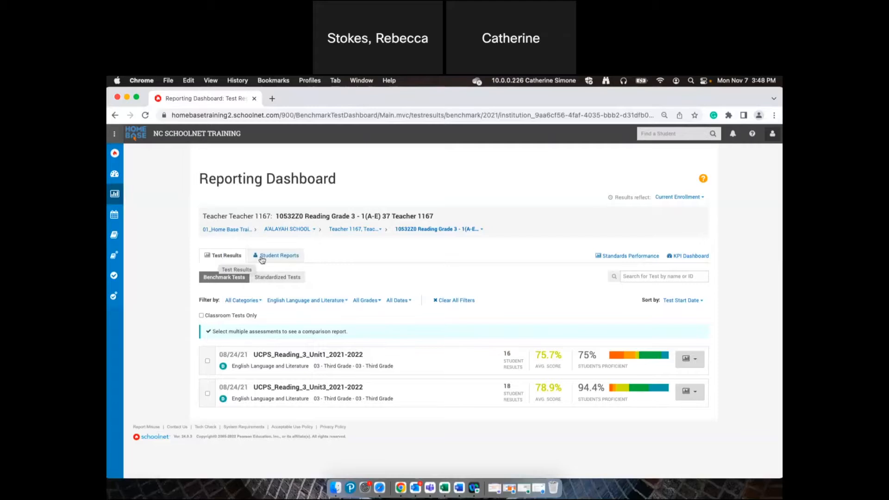
# Open the Student Reports for Teacher 1167's Reading Grade 3 section and look through the student list
pyautogui.click(285, 257)
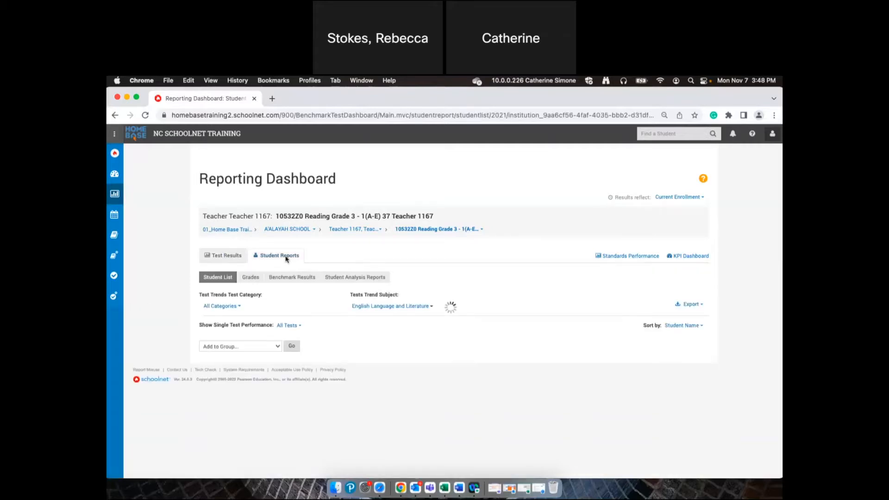
pyautogui.scroll(-1, 175, 290)
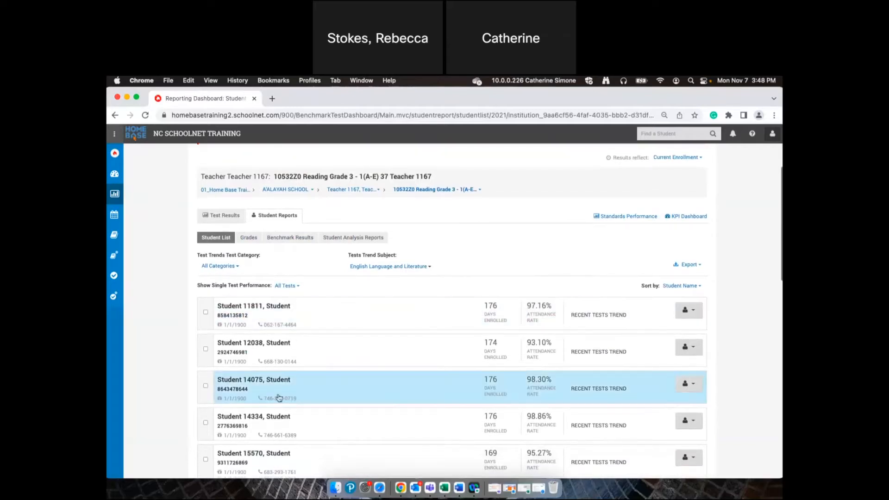
pyautogui.scroll(-2, 278, 394)
pyautogui.scroll(-2, 281, 392)
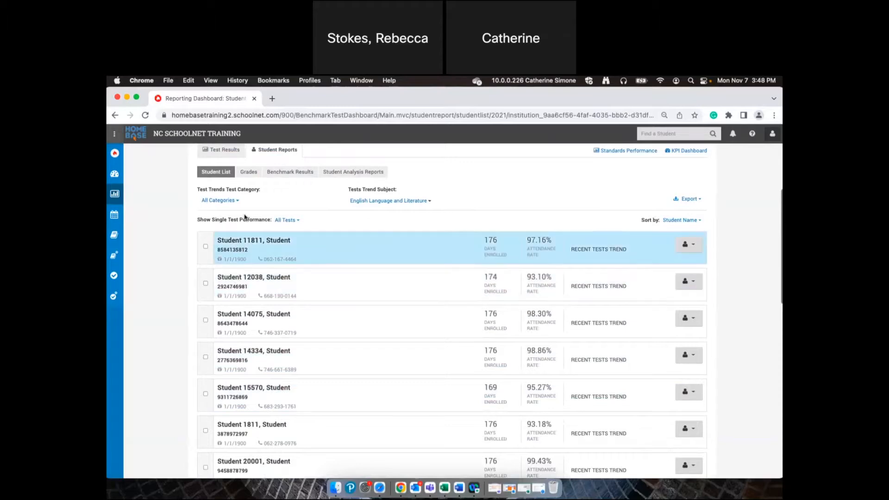
# Look through the Tests Trend Subject options for the section's student list without changing the subject
pyautogui.click(360, 201)
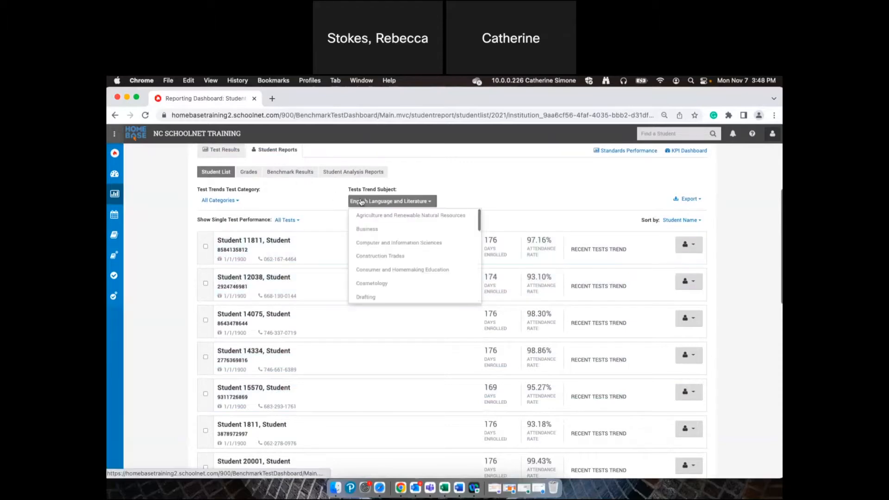
pyautogui.scroll(-3, 371, 246)
pyautogui.scroll(-4, 394, 270)
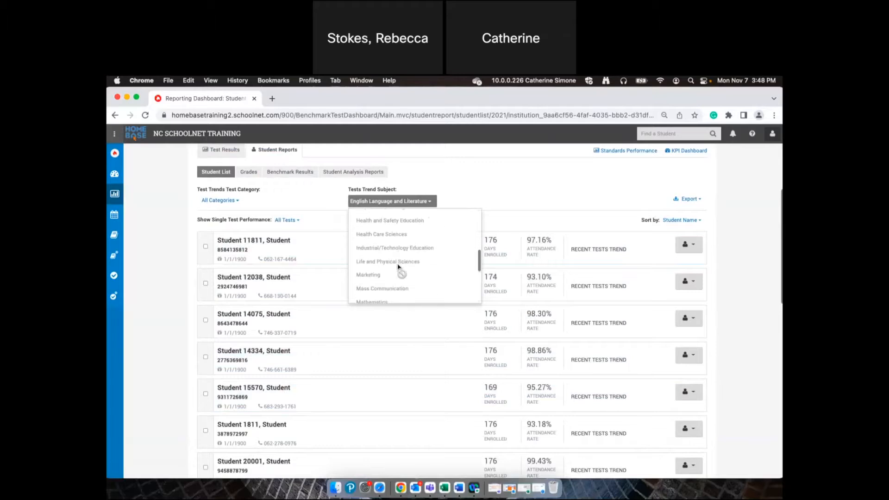
pyautogui.click(301, 206)
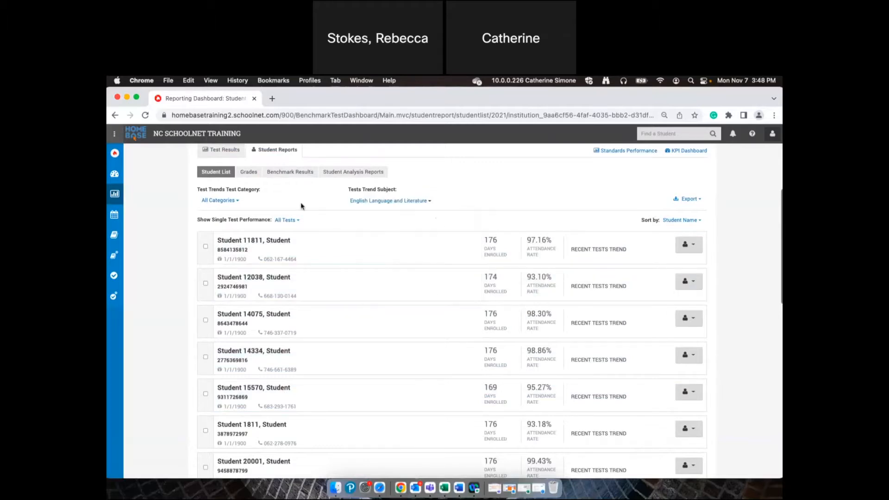
# View the section's Grades, Benchmark Results and Student Analysis Reports, and return to Benchmark Results
pyautogui.click(246, 172)
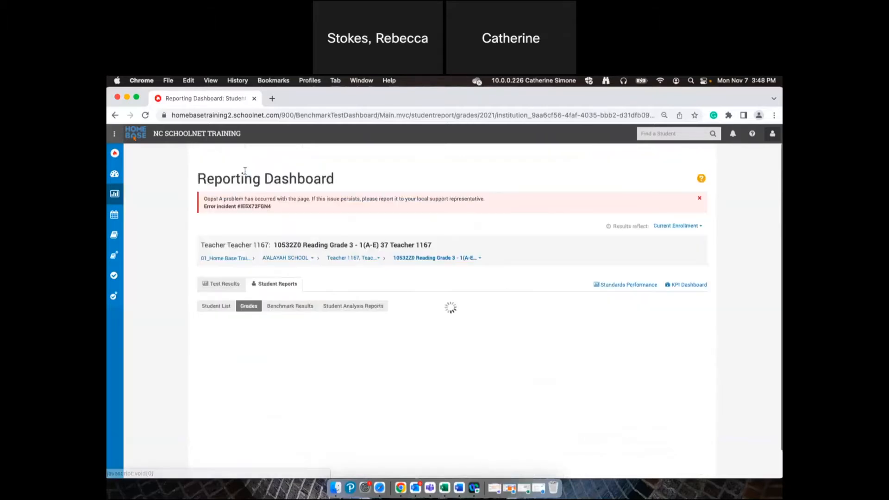
pyautogui.click(699, 201)
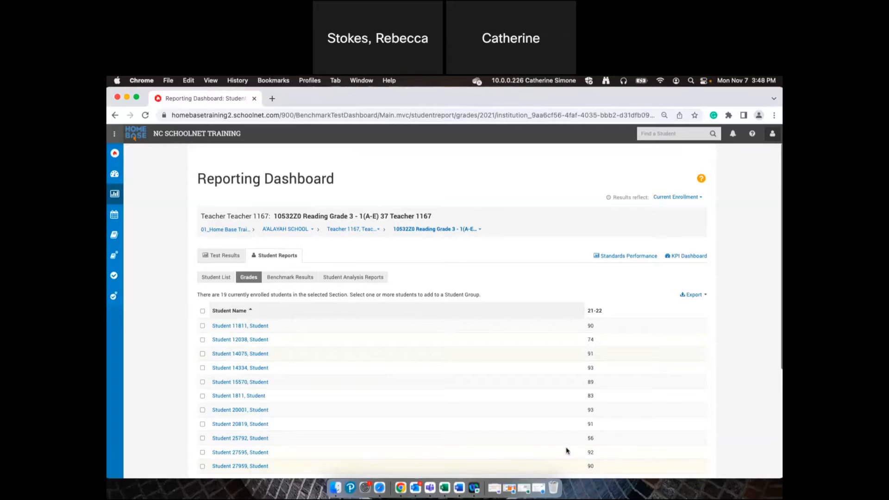
pyautogui.click(288, 278)
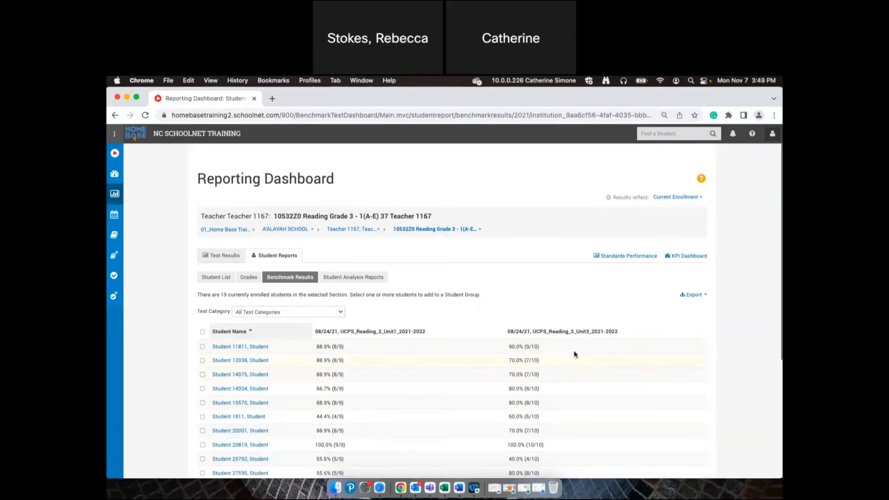
pyautogui.click(374, 279)
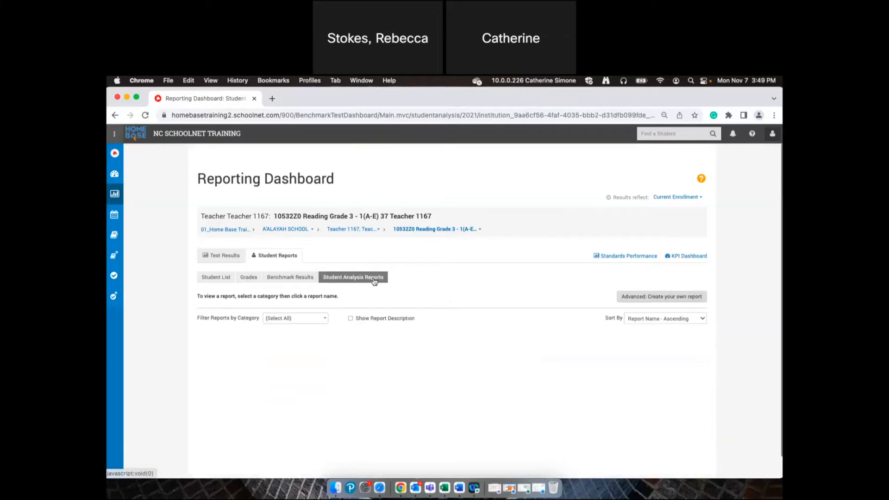
pyautogui.click(293, 281)
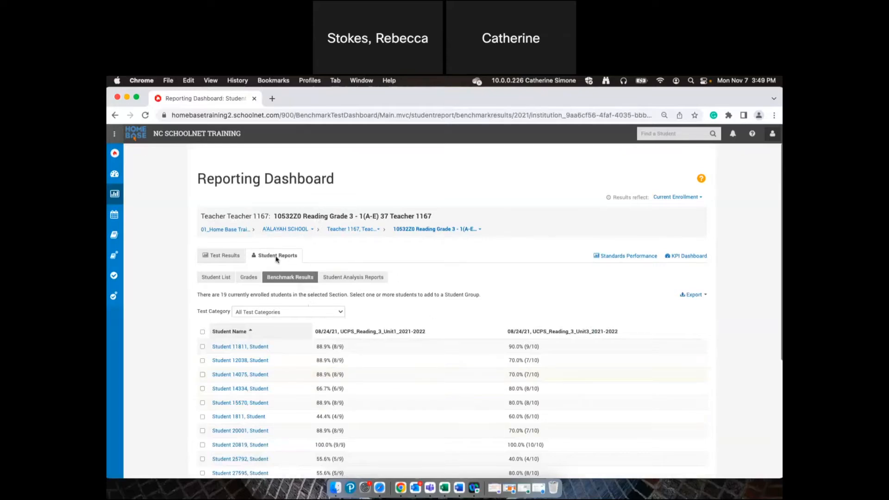
# Return to the home page and set My Classroom to Teacher 1171 with section 20022Z0 Math Grade 2 - 2(A-E) 27
pyautogui.moveTo(122, 190)
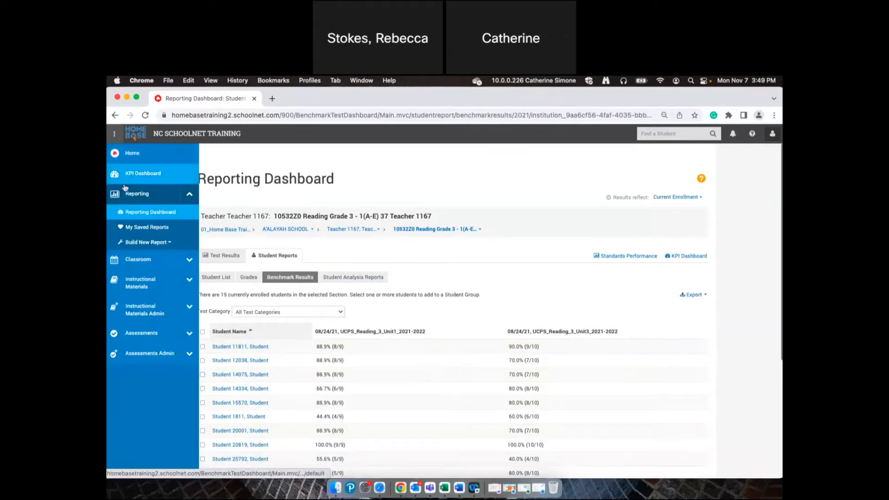
pyautogui.click(120, 160)
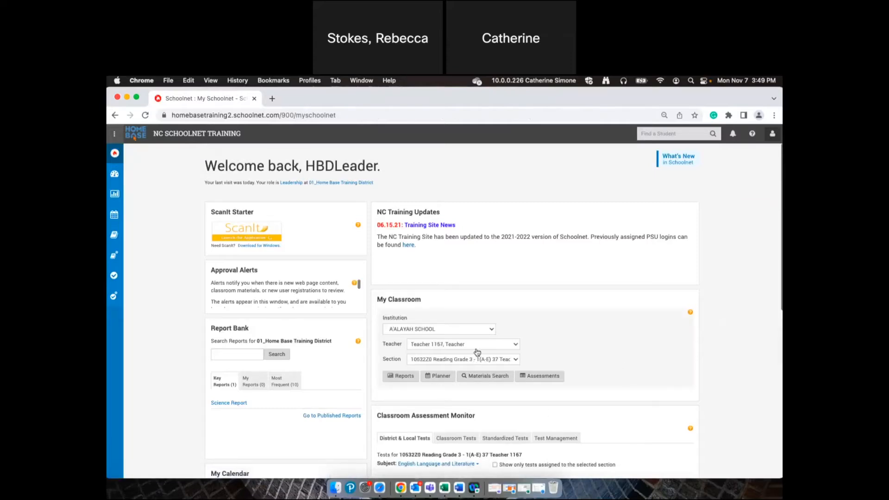
pyautogui.click(477, 345)
pyautogui.click(479, 355)
pyautogui.click(514, 362)
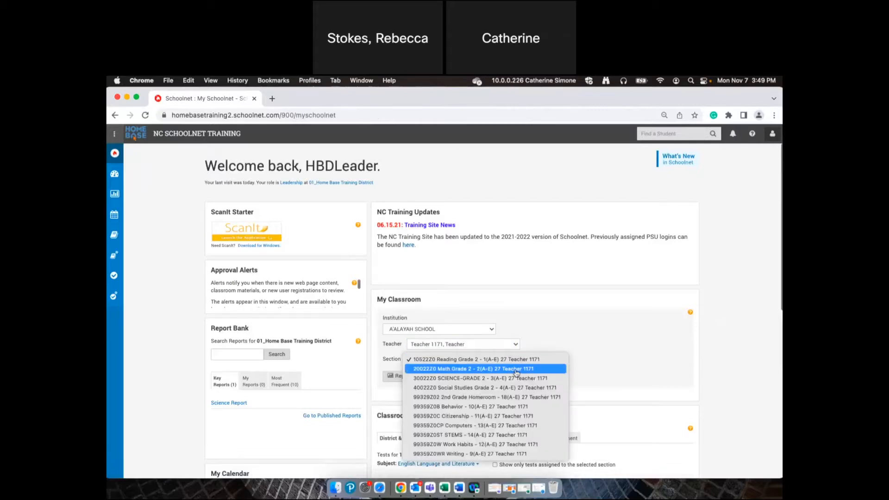
pyautogui.click(516, 370)
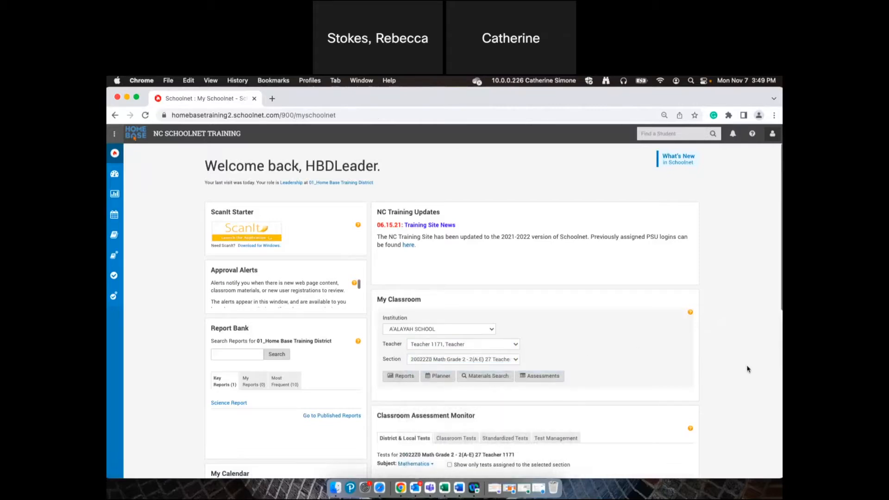
pyautogui.scroll(-3, 748, 369)
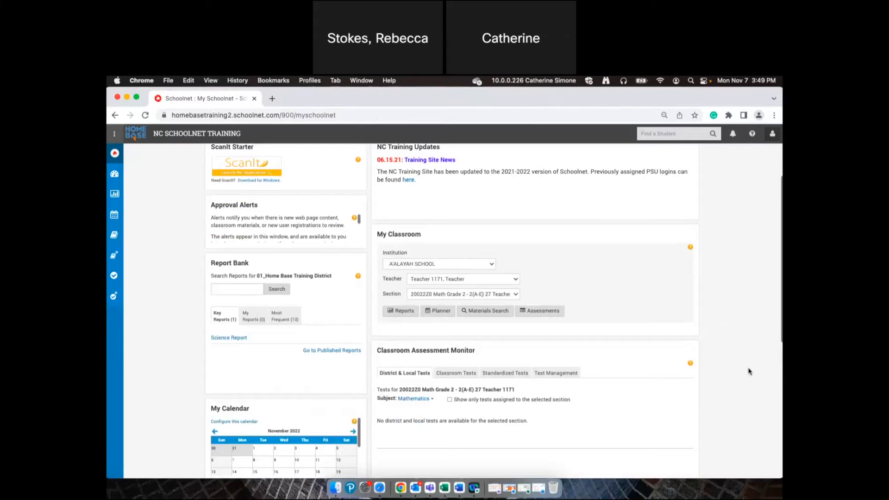
# Check the Classroom Assessment Monitor for Teachers 1326, 134, 1527 and 1620 by choosing each one in My Classroom
pyautogui.click(489, 294)
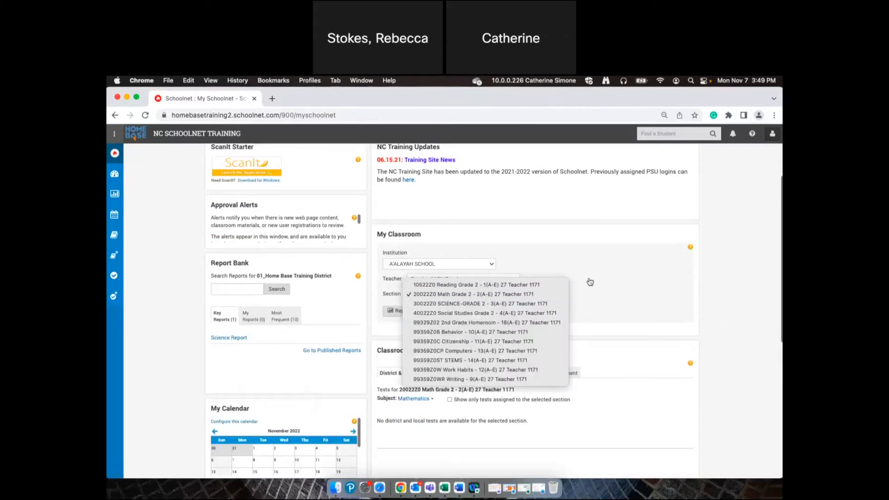
pyautogui.click(591, 280)
pyautogui.click(480, 280)
pyautogui.click(479, 289)
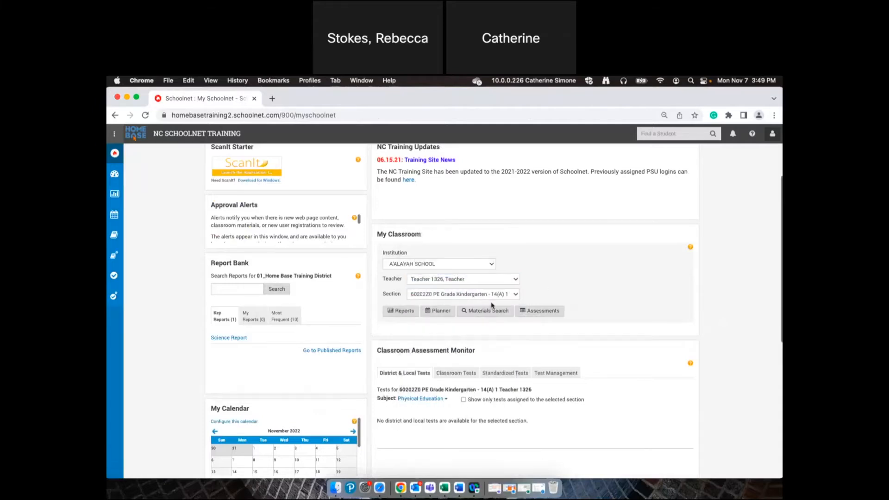
pyautogui.click(484, 281)
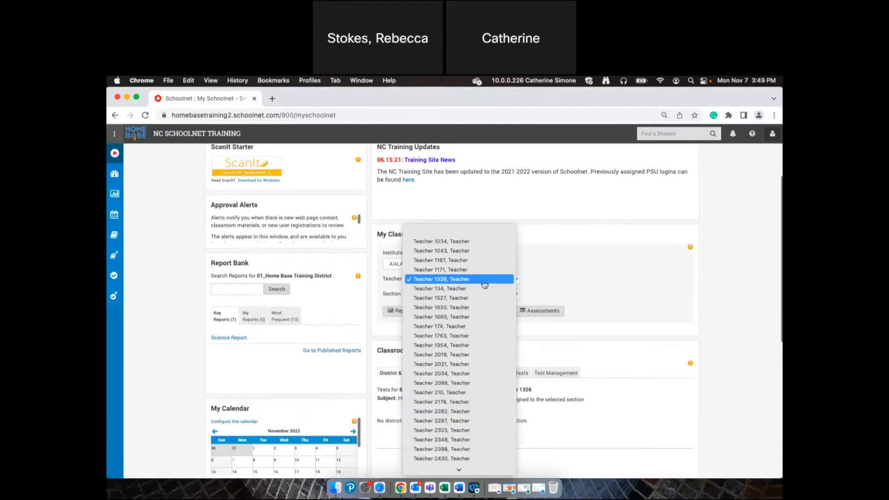
pyautogui.click(484, 289)
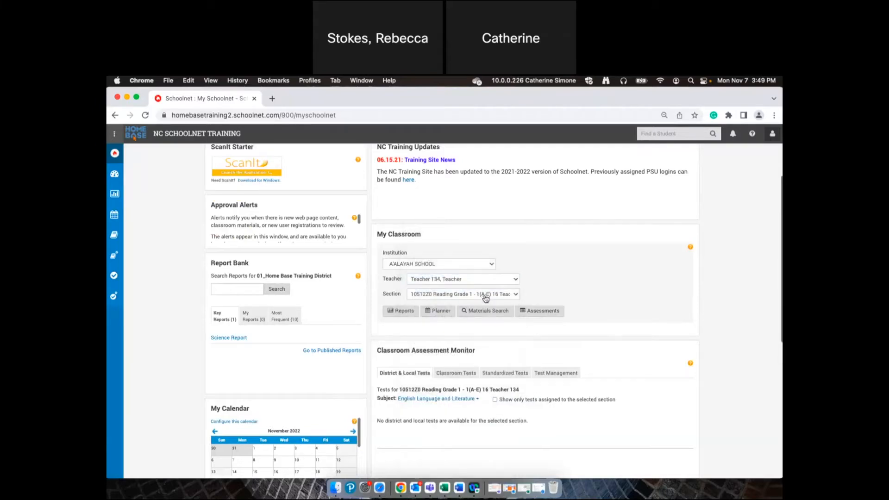
pyautogui.click(490, 283)
pyautogui.click(490, 289)
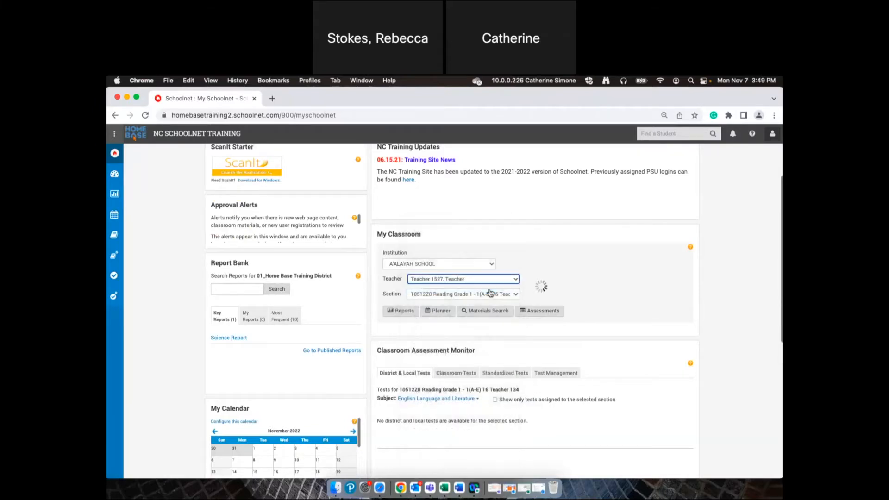
pyautogui.click(494, 283)
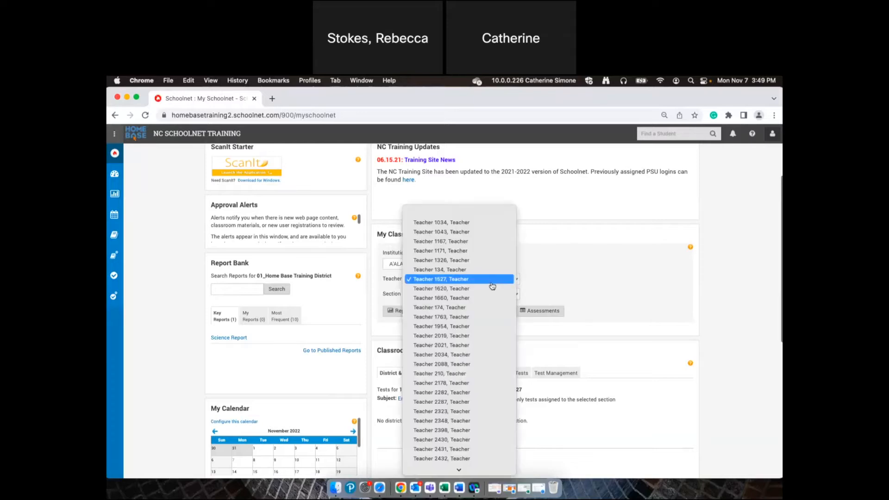
pyautogui.click(490, 289)
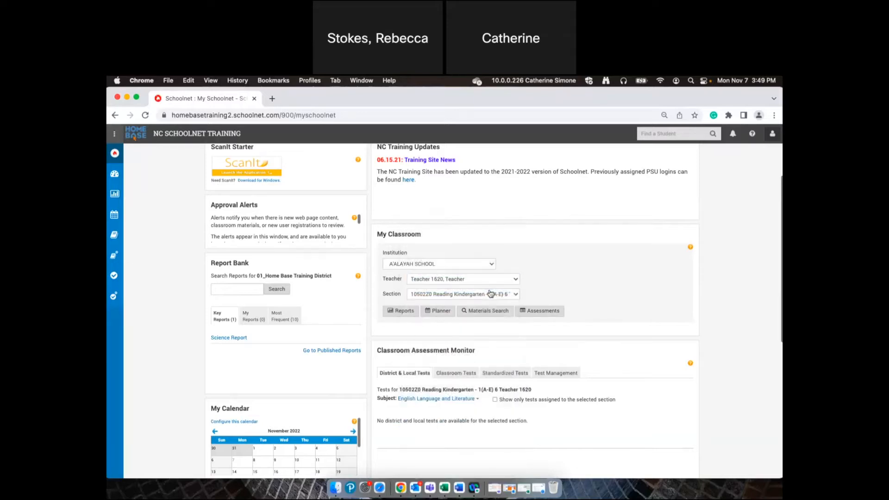
# Try Teacher 1043 and Teacher 1034 at A'ALAYAH SCHOOL as the My Classroom teacher
pyautogui.click(492, 279)
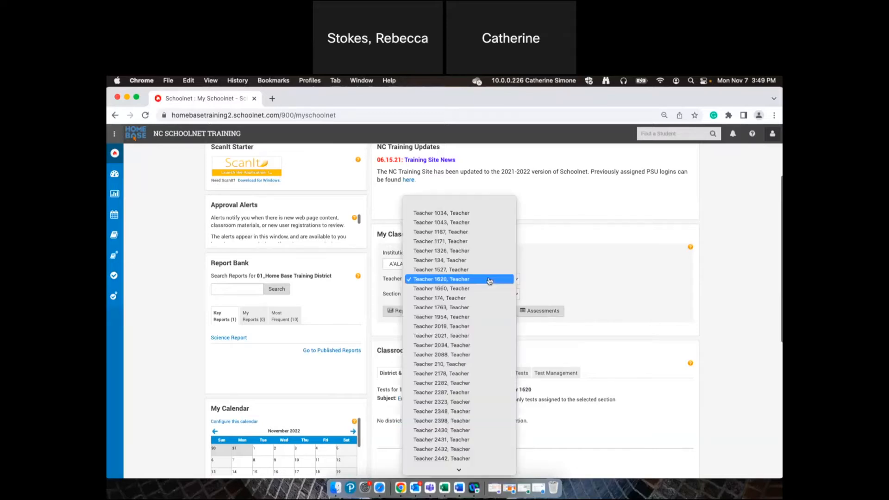
pyautogui.click(472, 223)
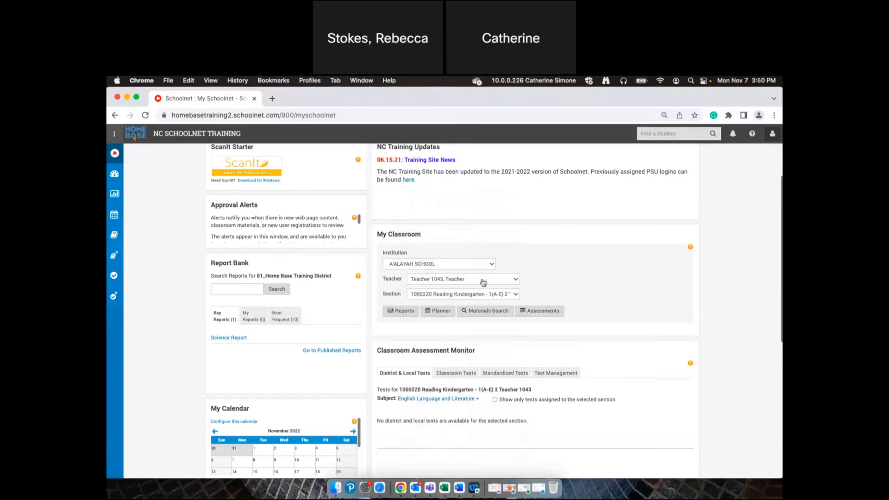
pyautogui.click(470, 264)
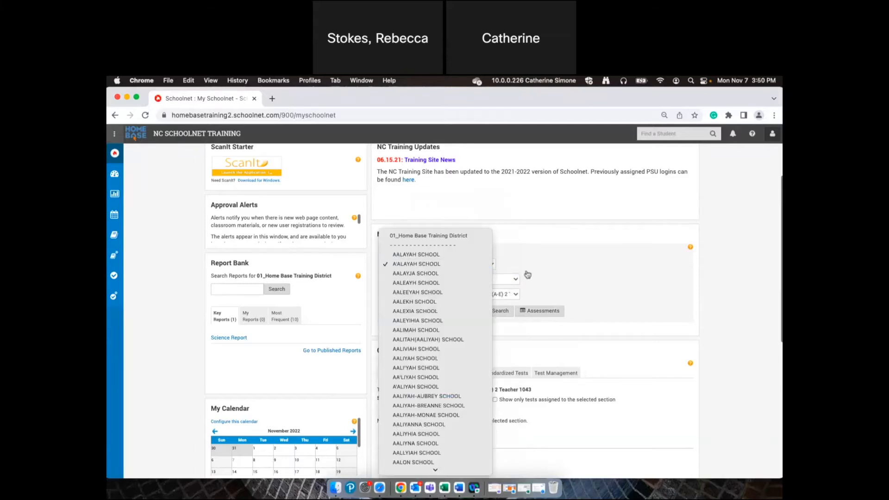
pyautogui.click(547, 276)
pyautogui.click(496, 279)
pyautogui.click(488, 270)
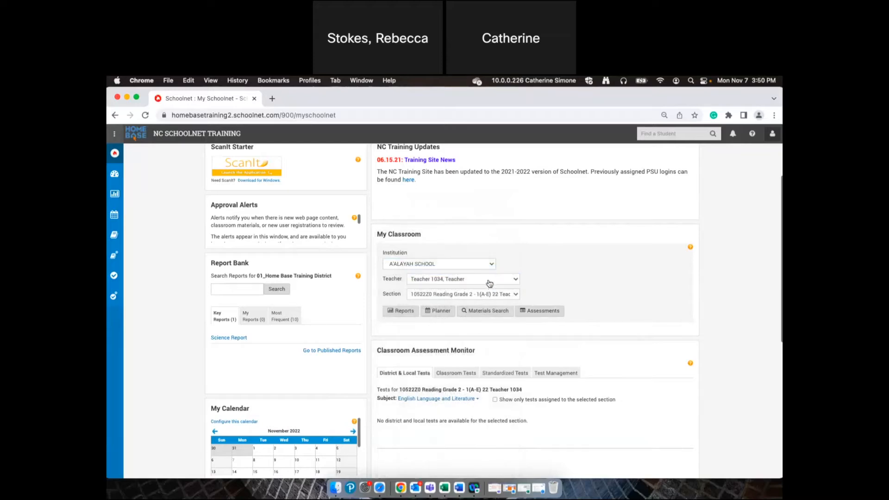
pyautogui.click(489, 280)
pyautogui.click(450, 253)
# Set the My Classroom institution to AALAYJA SCHOOL and the teacher to Teacher 1120, and look over that teacher's sections
pyautogui.click(444, 263)
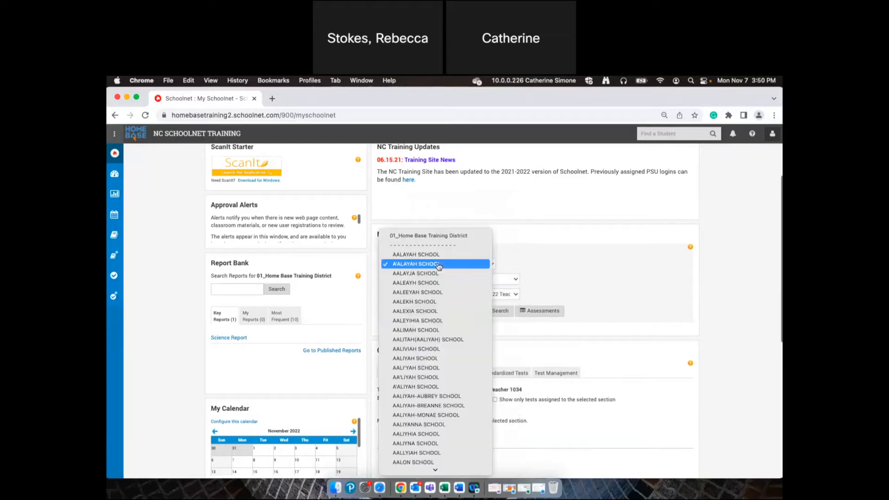
pyautogui.click(431, 271)
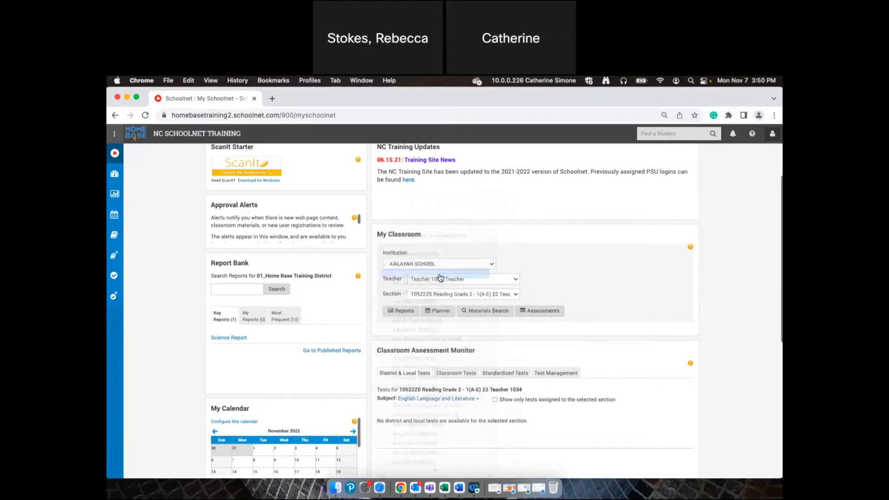
pyautogui.click(482, 280)
pyautogui.click(482, 299)
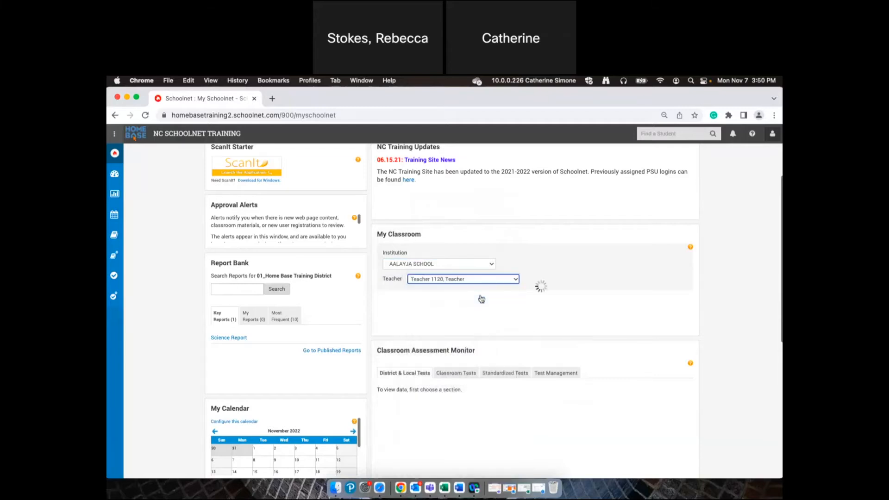
pyautogui.click(481, 297)
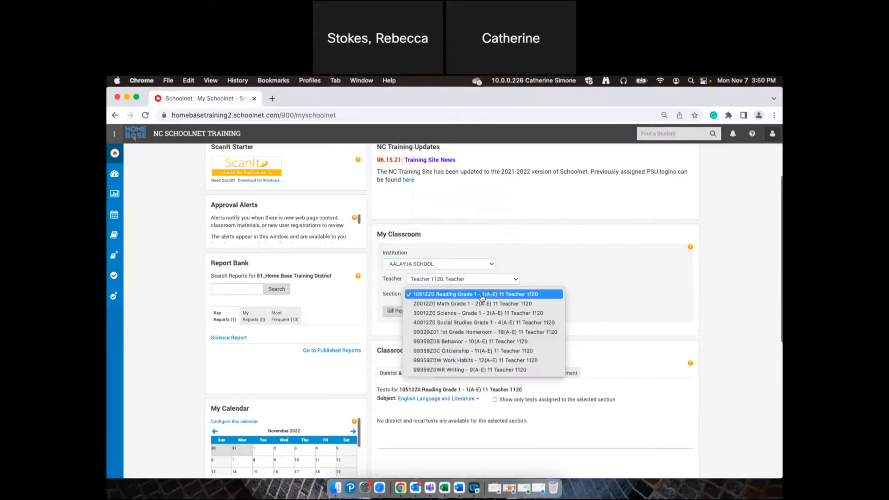
pyautogui.click(483, 281)
# Set the My Classroom teacher to Teacher 1014 and view the section's District & Local Tests in the Classroom Assessment Monitor
pyautogui.click(484, 281)
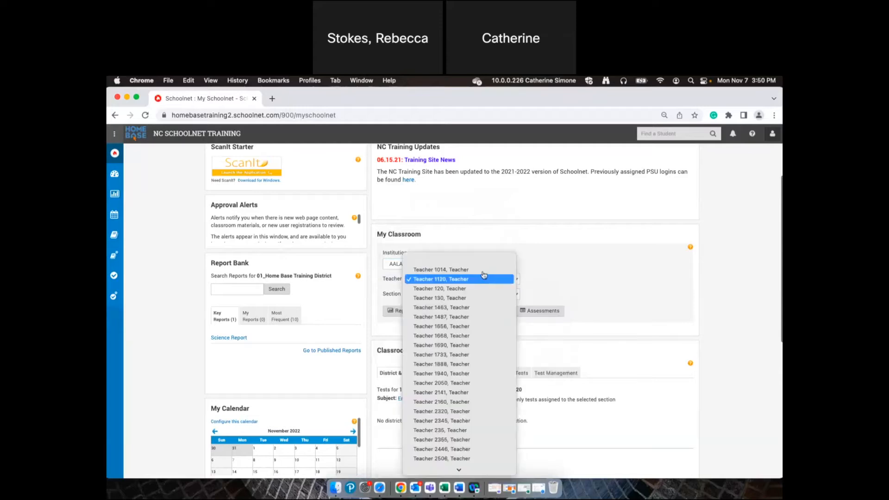
pyautogui.click(482, 269)
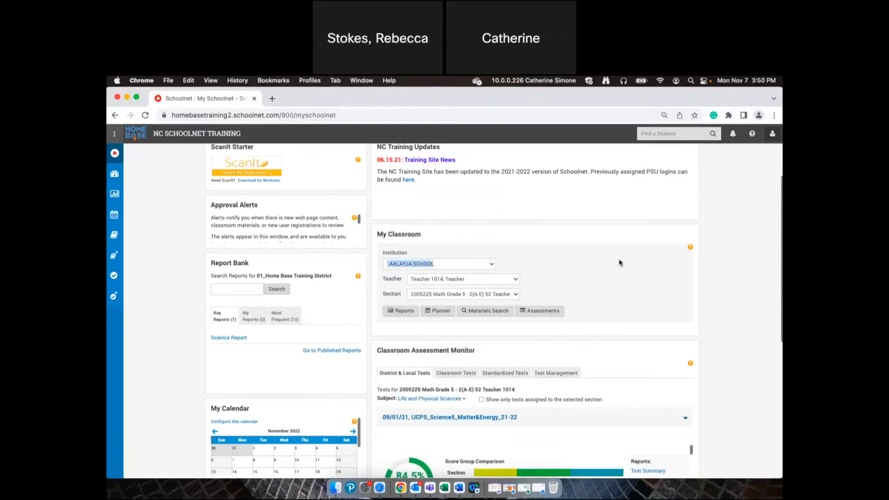
pyautogui.click(621, 265)
pyautogui.scroll(-2, 704, 295)
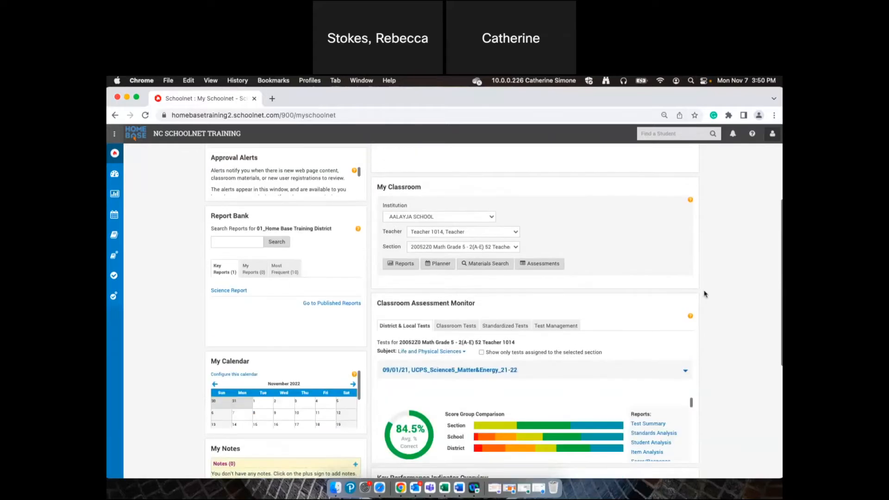
pyautogui.scroll(-2, 781, 307)
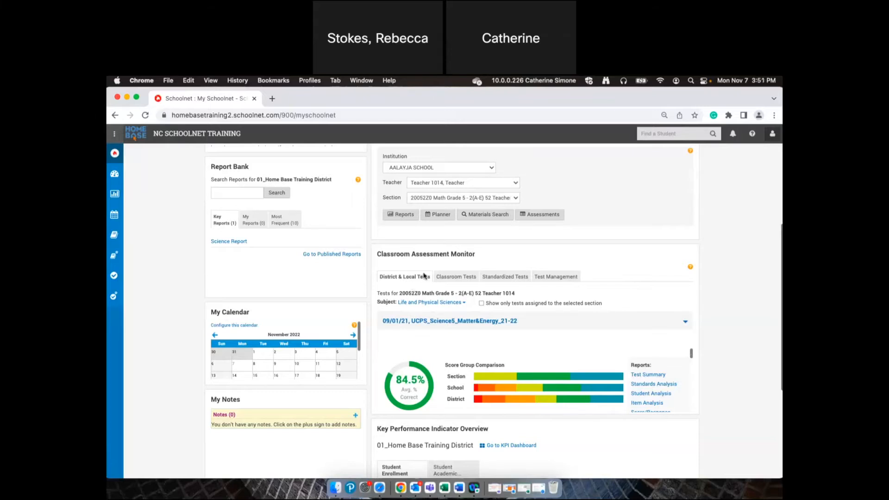
# View the Classroom Tests, Standardized Tests and Test Management views of the Classroom Assessment Monitor for Teacher 1014's section
pyautogui.click(448, 276)
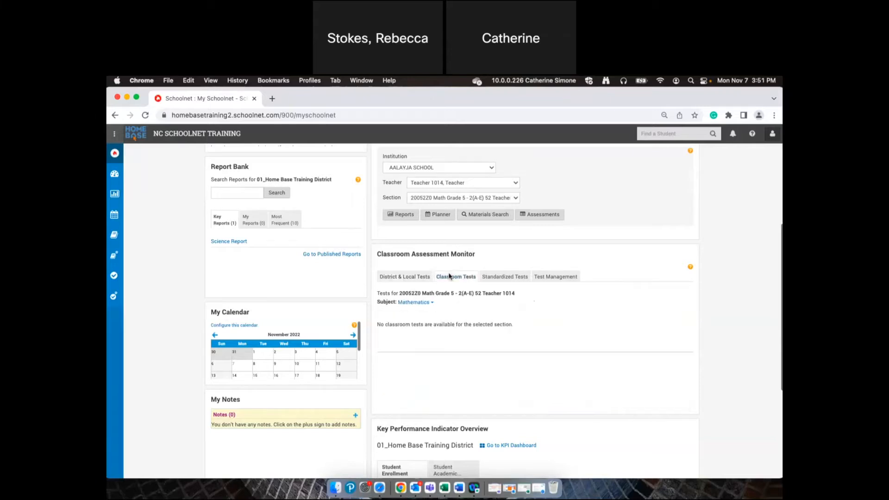
pyautogui.click(424, 303)
pyautogui.click(499, 280)
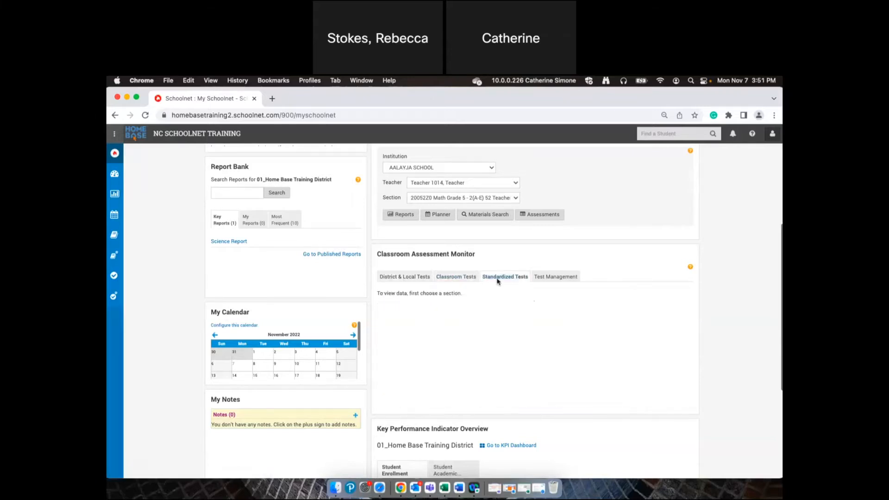
pyautogui.click(545, 278)
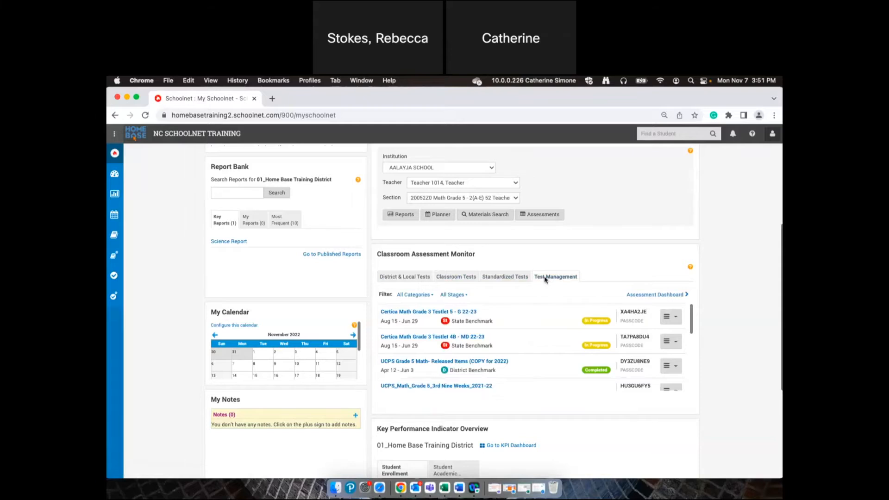
# Switch the Classroom Assessment Monitor back to District & Local Tests and look over the UCPS_Science5_Matter&Energy_21-22 results
pyautogui.scroll(-10, 531, 364)
pyautogui.scroll(15, 531, 364)
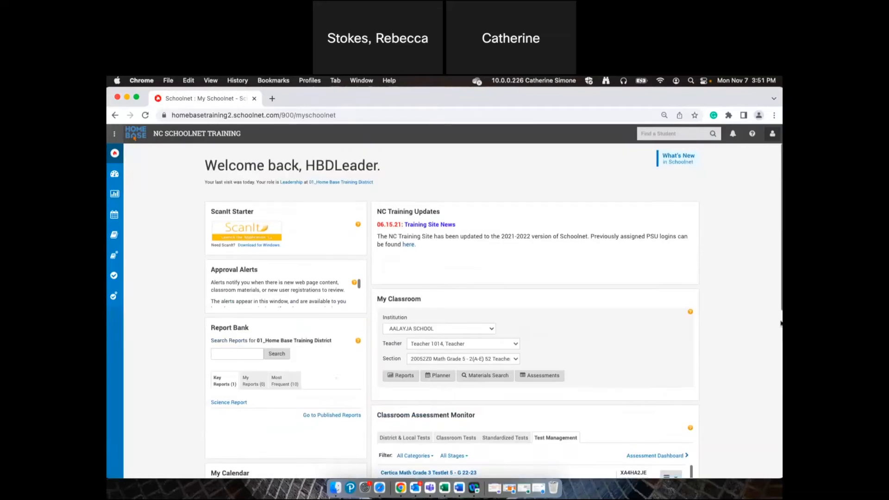
pyautogui.scroll(-4, 781, 323)
pyautogui.click(407, 255)
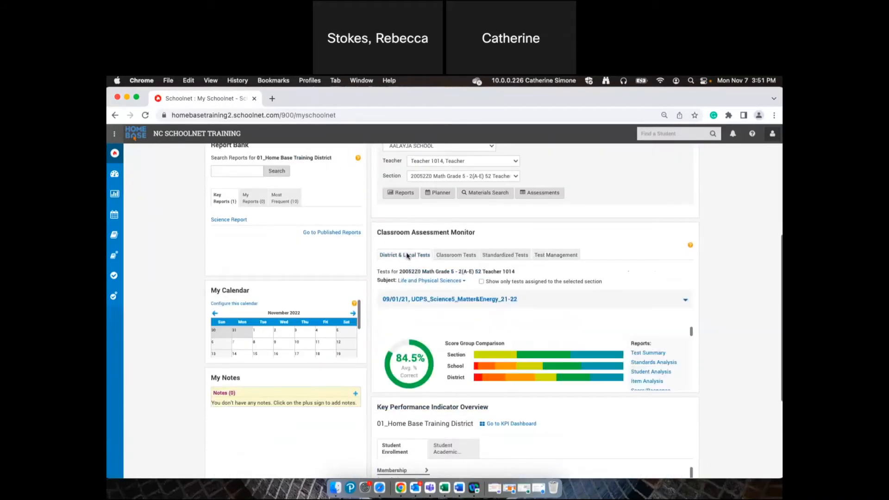
pyautogui.scroll(-1, 752, 300)
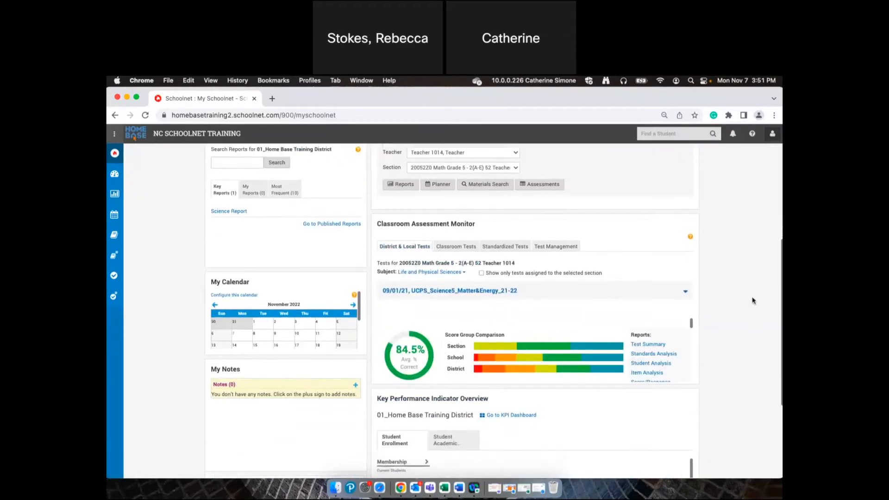
pyautogui.scroll(-2, 692, 301)
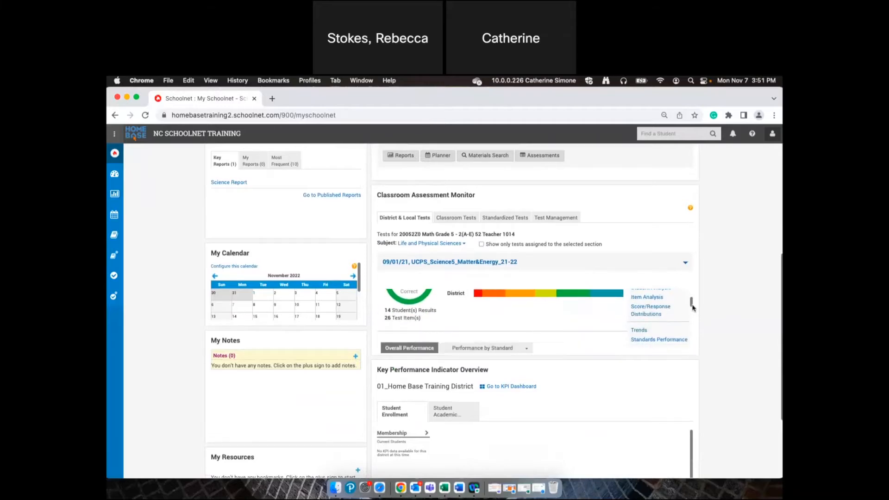
pyautogui.scroll(3, 692, 301)
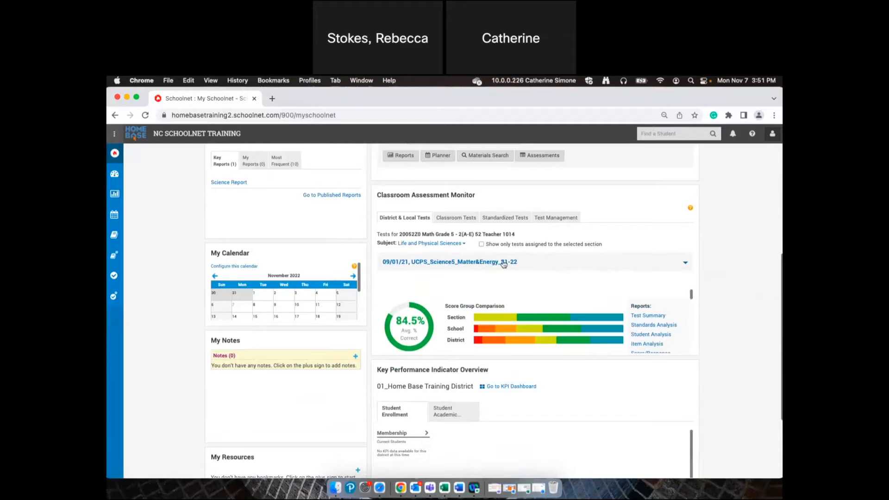
# View the list of tests available under Life and Physical Sciences, leaving UCPS_Science5_Matter&Energy_21-22 selected
pyautogui.click(684, 266)
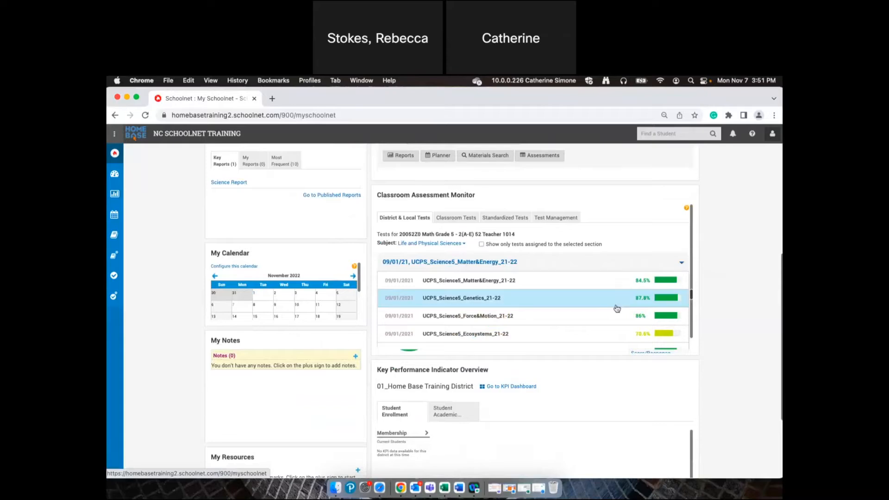
pyautogui.scroll(-1, 619, 321)
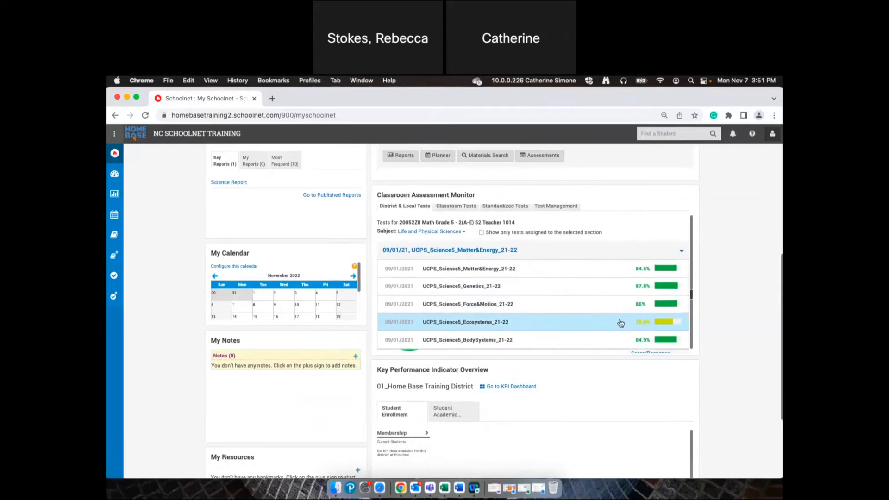
pyautogui.scroll(-5, 722, 313)
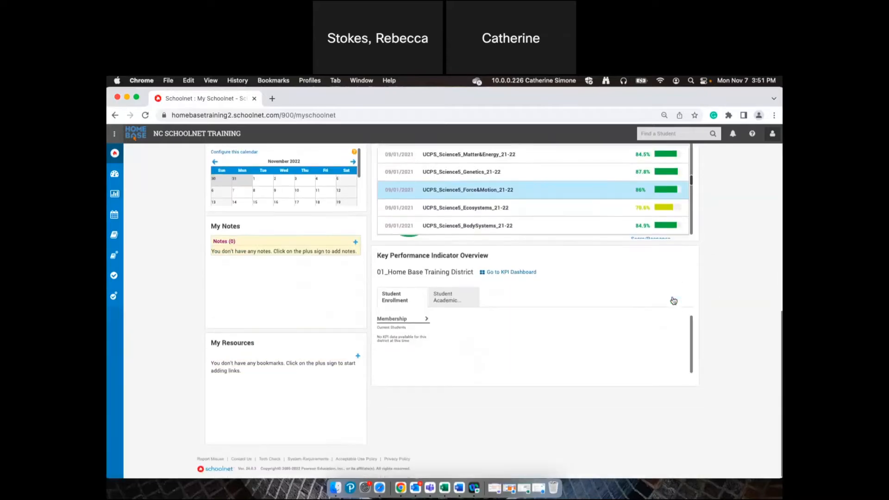
pyautogui.scroll(2, 674, 301)
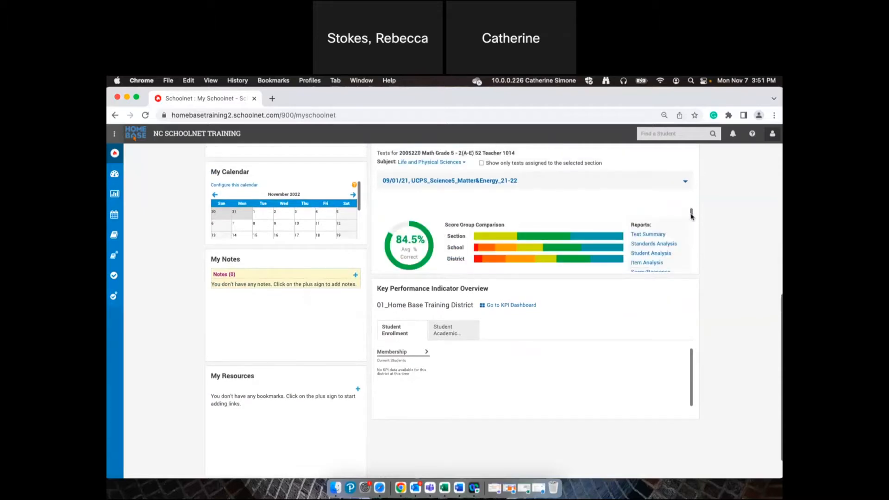
# Look through the test's score summary, report links and individual student results
pyautogui.moveTo(691, 217); pyautogui.dragTo(693, 218)
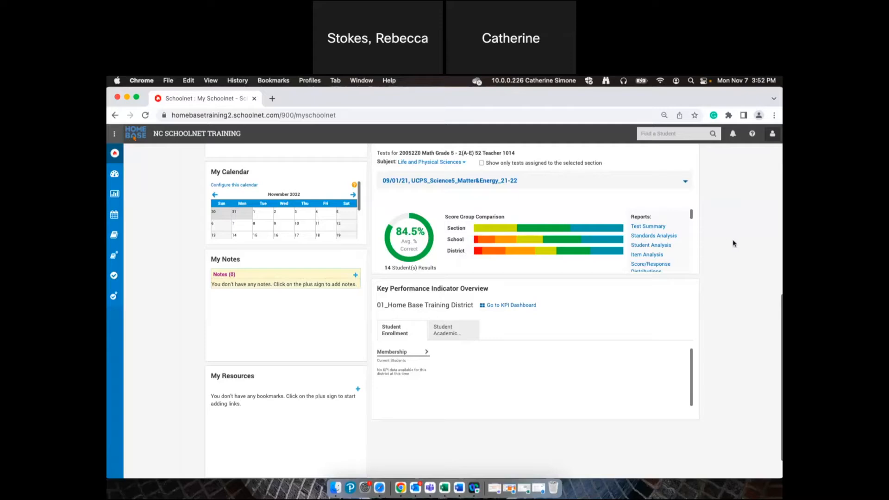
pyautogui.moveTo(692, 214); pyautogui.dragTo(696, 242)
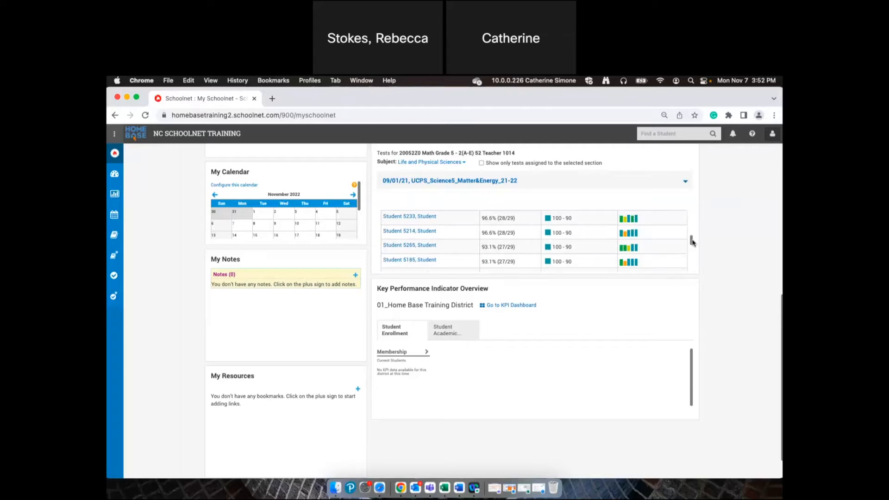
pyautogui.moveTo(692, 241); pyautogui.dragTo(694, 234)
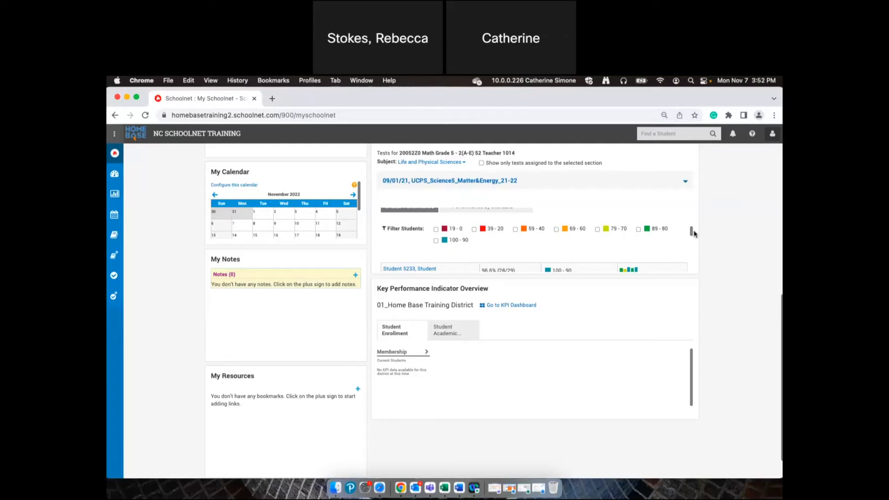
# Filter the student results to the 89 - 80 score group, view them, and clear the filter
pyautogui.click(638, 229)
pyautogui.moveTo(691, 243)
pyautogui.mouseDown()
pyautogui.moveTo(690, 259)
pyautogui.moveTo(691, 241)
pyautogui.mouseUp()
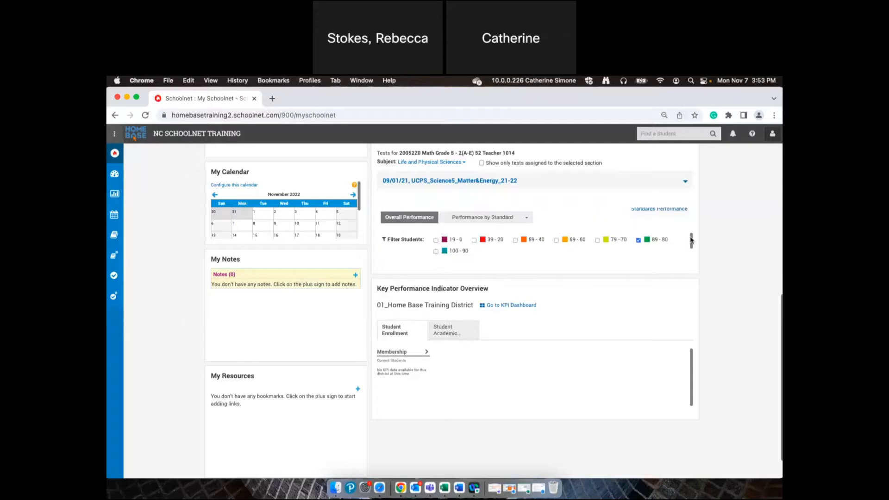
pyautogui.click(638, 240)
# View the section's performance on standard NCES.5.P.2.1, and return to Overall Performance
pyautogui.click(514, 219)
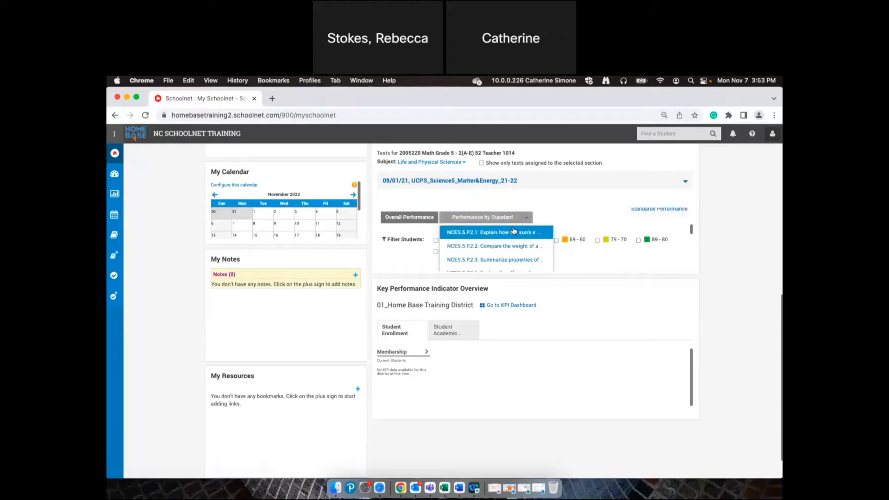
pyautogui.click(514, 232)
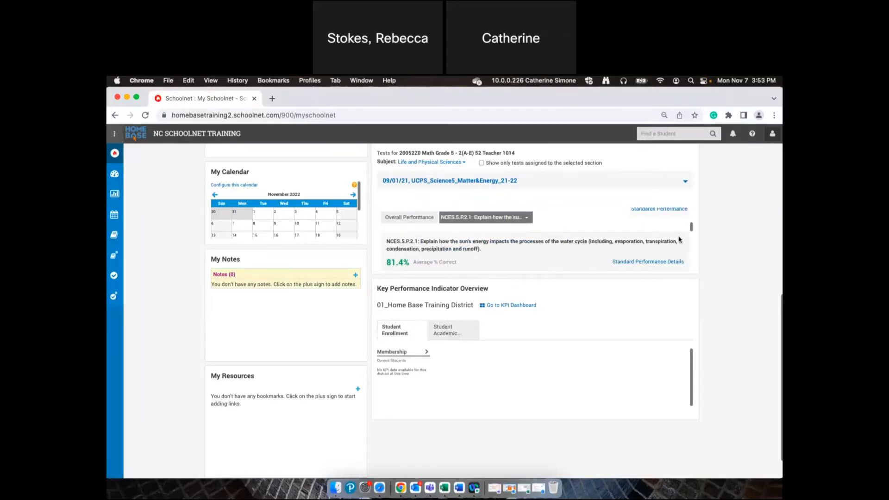
pyautogui.moveTo(691, 230)
pyautogui.mouseDown()
pyautogui.moveTo(691, 246)
pyautogui.moveTo(690, 233)
pyautogui.mouseUp()
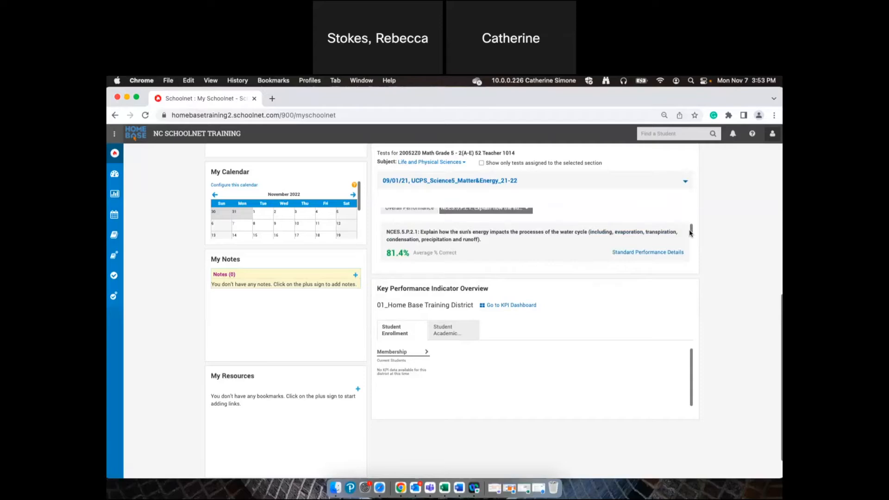
pyautogui.moveTo(690, 233)
pyautogui.mouseDown()
pyautogui.moveTo(698, 278)
pyautogui.moveTo(696, 227)
pyautogui.mouseUp()
pyautogui.click(420, 258)
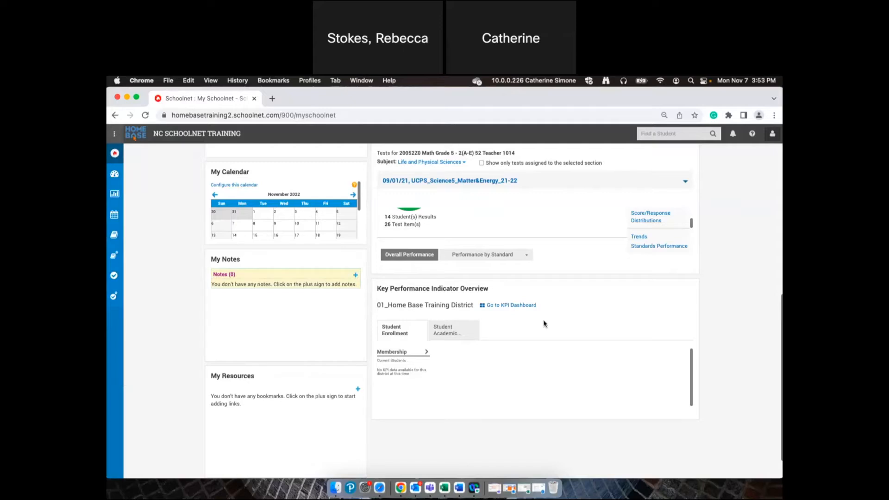
# Examine the test's Score Group Comparison for the section, school and district
pyautogui.scroll(3, 690, 219)
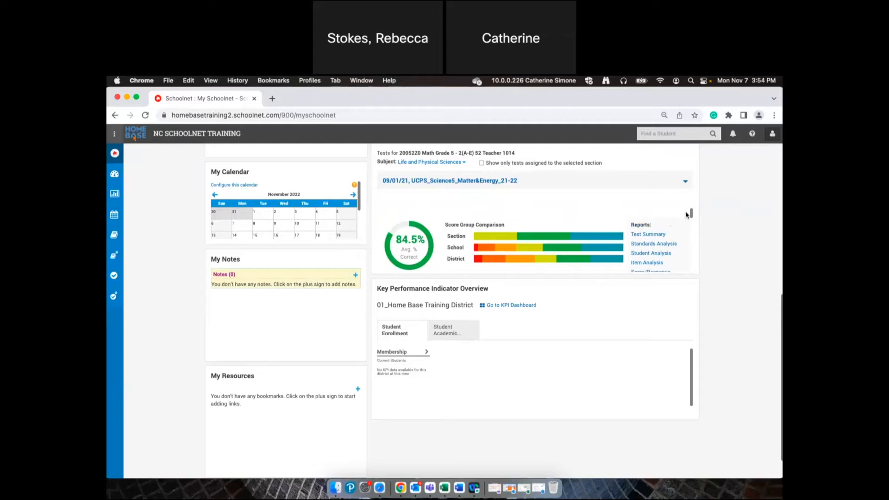
pyautogui.moveTo(690, 213); pyautogui.dragTo(693, 216)
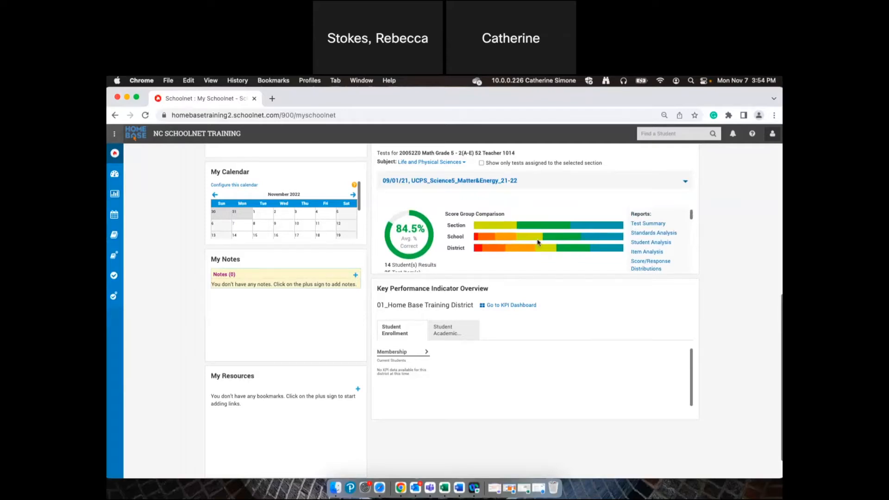
pyautogui.moveTo(538, 241)
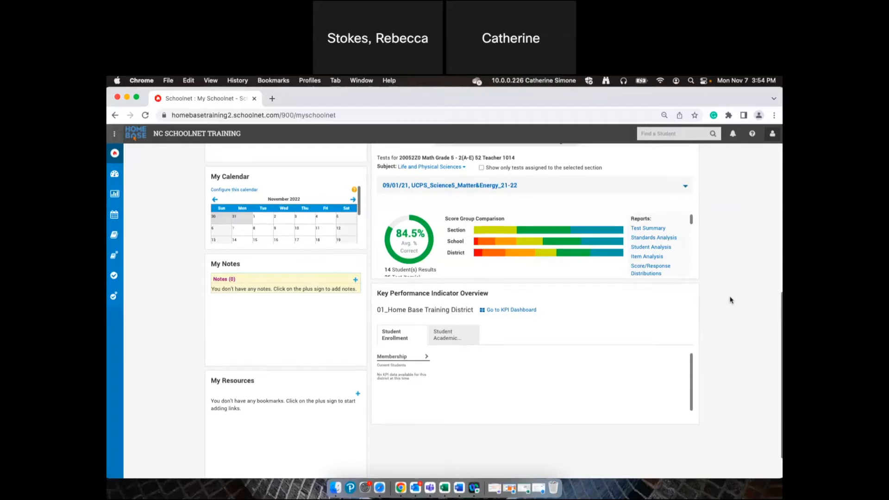
# Review the Classroom Assessment Monitor for the chosen section, including its report links and student score filters
pyautogui.scroll(3, 731, 300)
pyautogui.scroll(3, 731, 300)
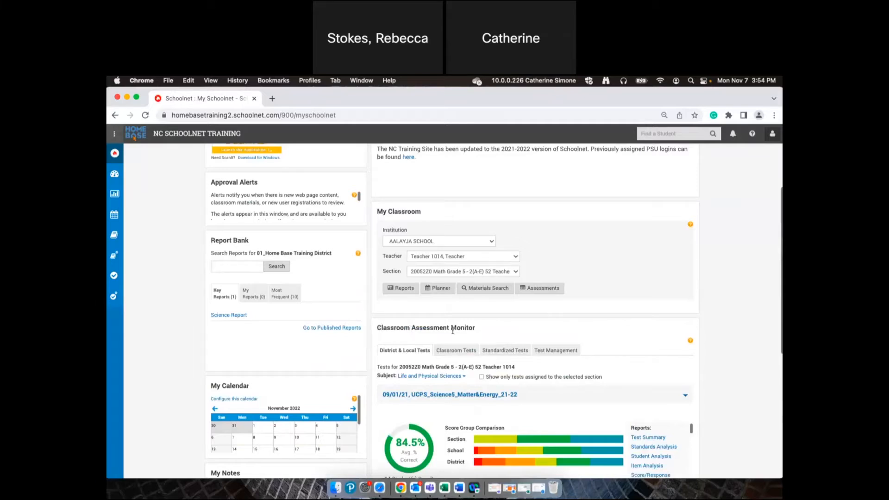
pyautogui.moveTo(475, 327); pyautogui.dragTo(375, 328)
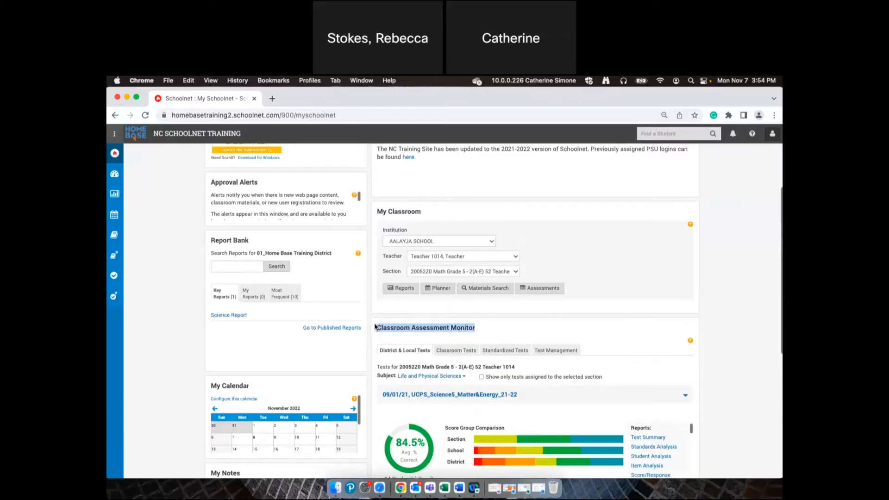
pyautogui.scroll(-5, 742, 377)
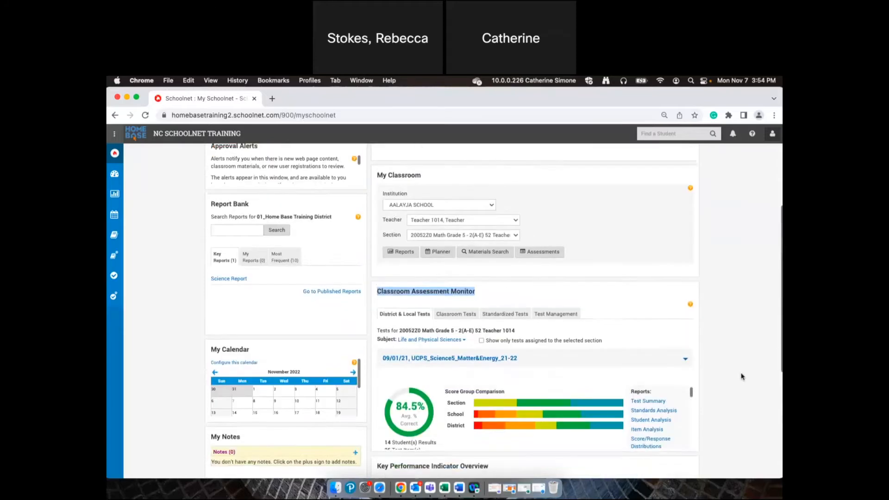
pyautogui.scroll(3, 742, 377)
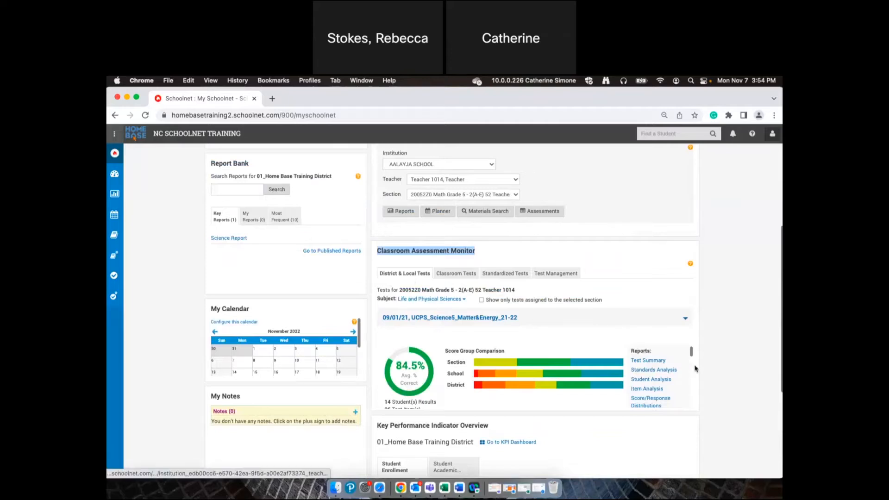
pyautogui.moveTo(692, 355); pyautogui.dragTo(692, 371)
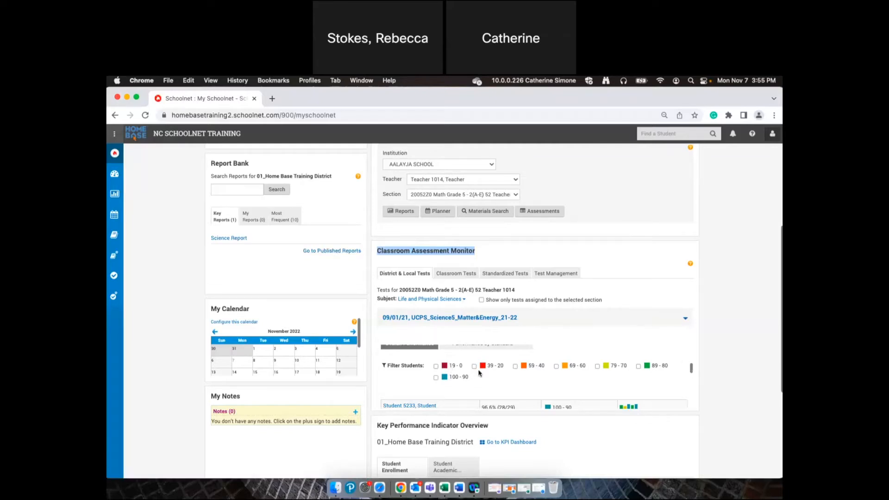
# Open the Find page for tests in the Assessments area
pyautogui.moveTo(114, 307)
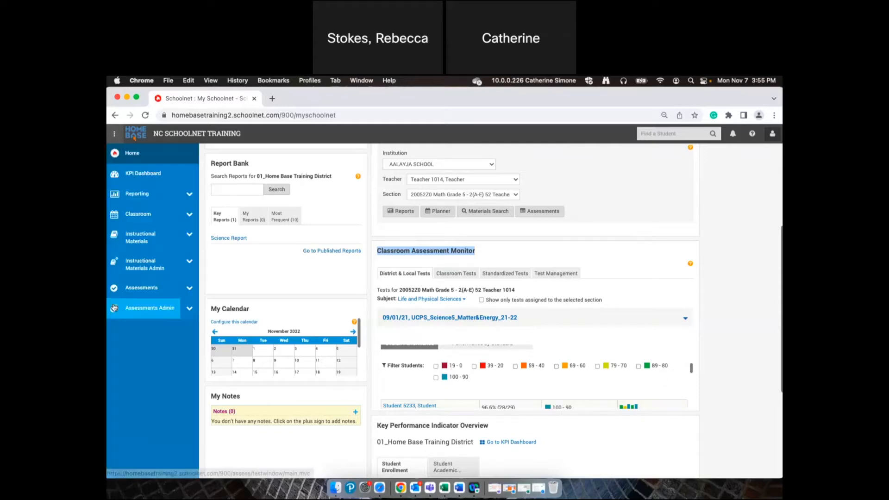
pyautogui.click(190, 289)
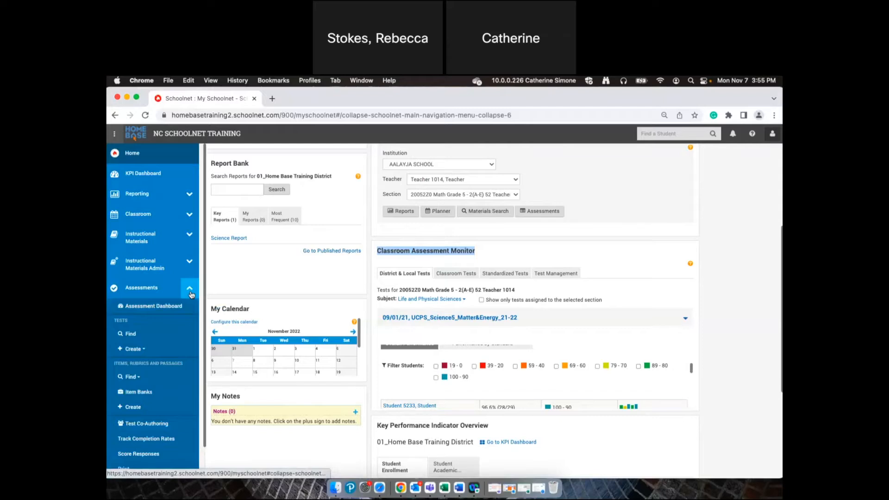
pyautogui.click(131, 334)
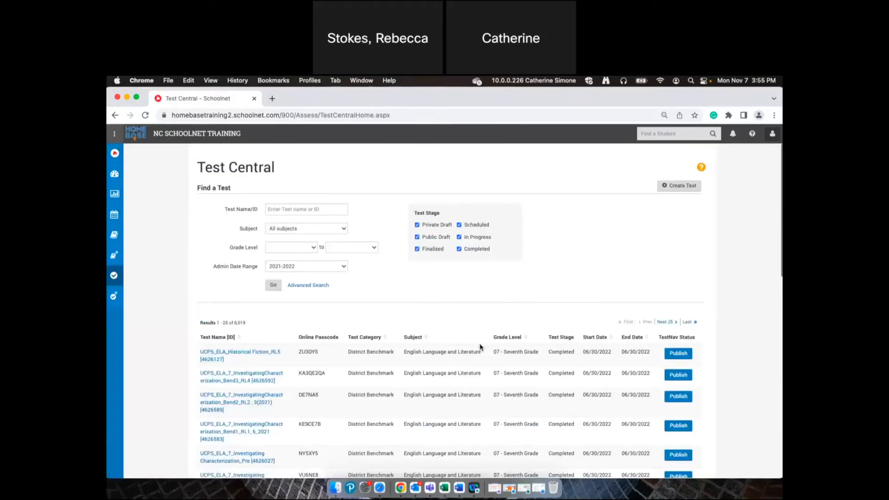
# Open the UCPS_ELA_Historical Fiction_RL5 test and view its settings and its Downloads & Resources
pyautogui.click(267, 356)
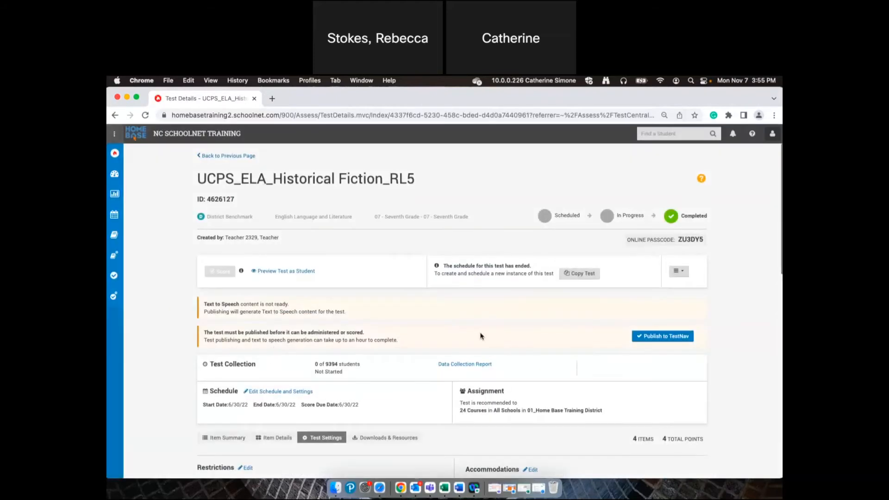
pyautogui.scroll(-3, 480, 335)
pyautogui.scroll(3, 480, 335)
pyautogui.click(388, 438)
pyautogui.scroll(-3, 292, 351)
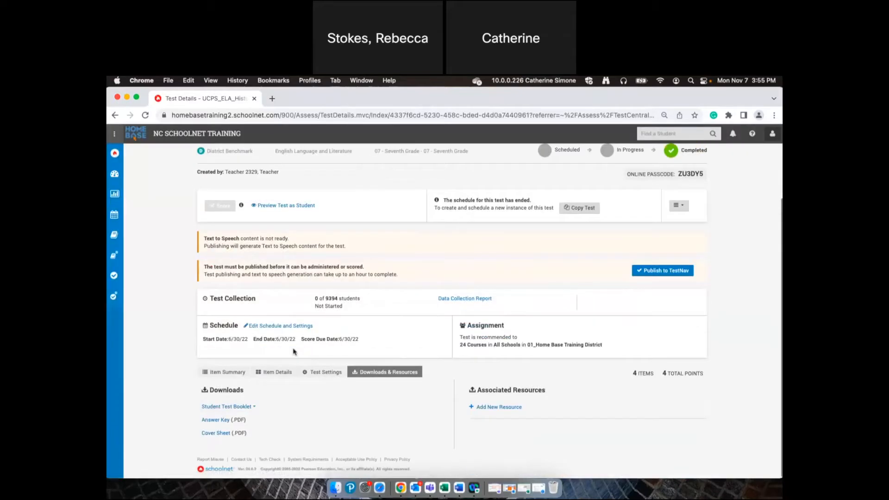
pyautogui.scroll(1, 305, 324)
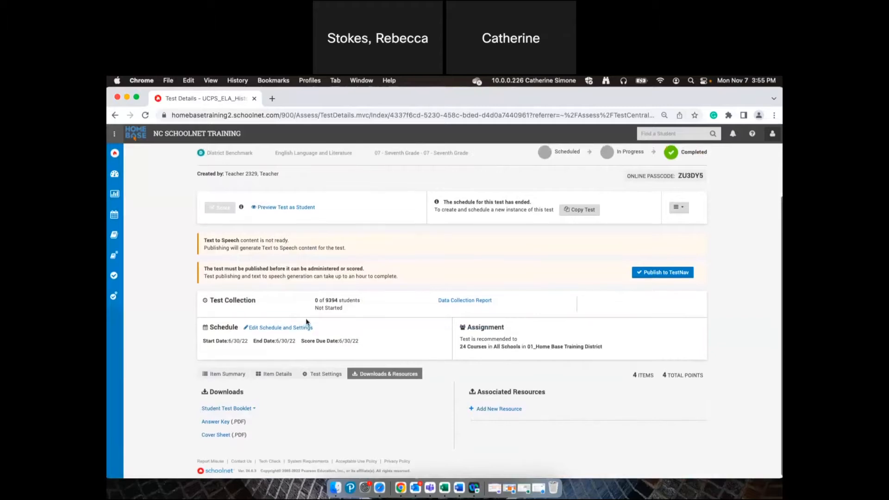
pyautogui.scroll(3, 307, 322)
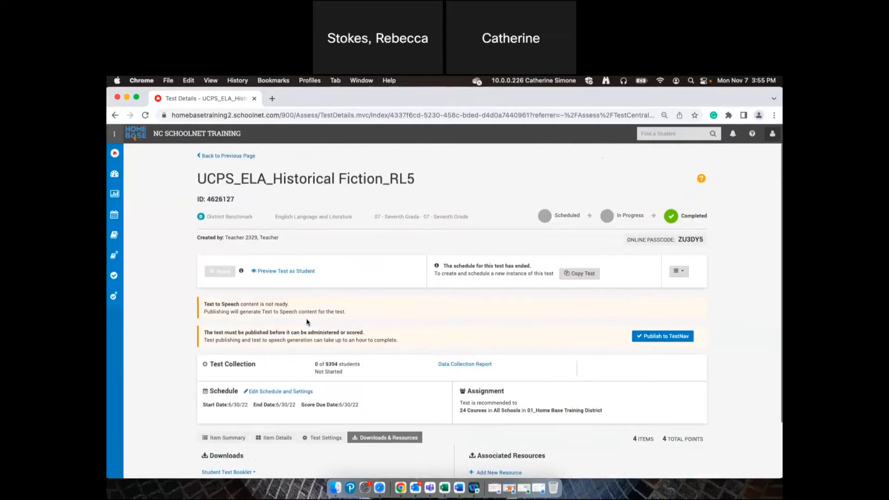
# Return to Test Central and look through the list of tests
pyautogui.click(231, 156)
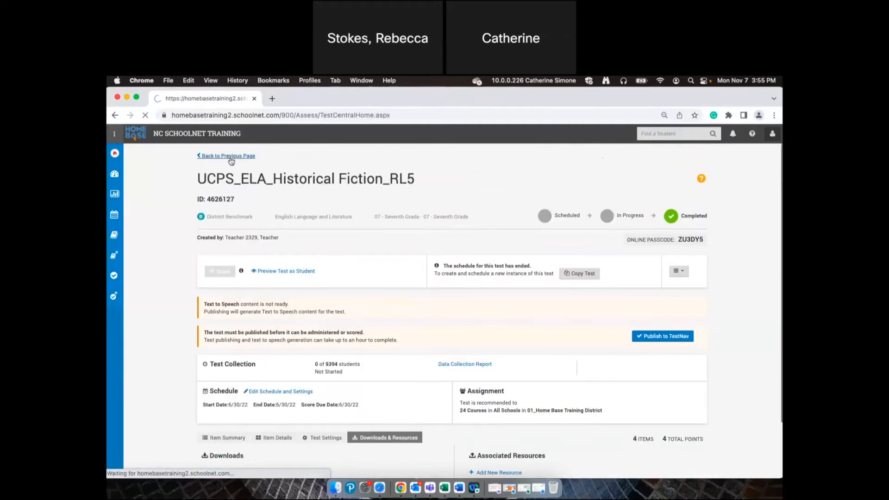
pyautogui.scroll(-5, 347, 368)
pyautogui.scroll(-5, 349, 364)
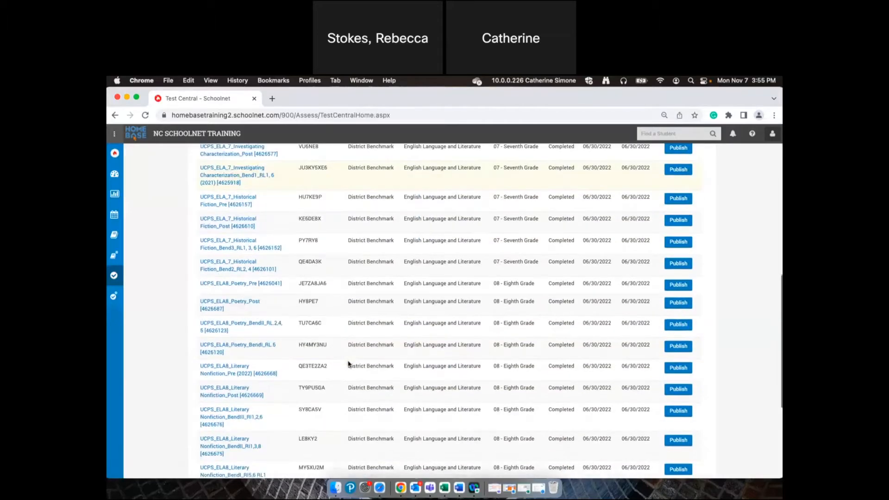
pyautogui.scroll(-5, 348, 364)
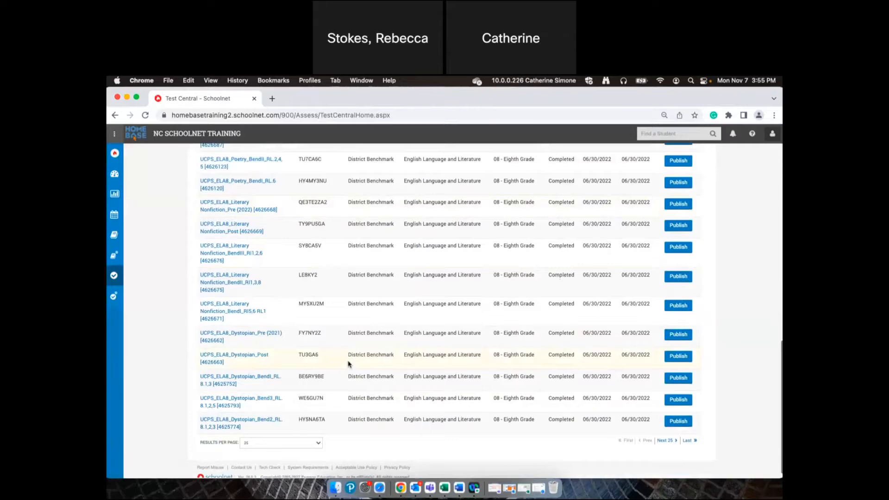
# Advance to the second page of Test Central results and look through its list of tests
pyautogui.click(667, 441)
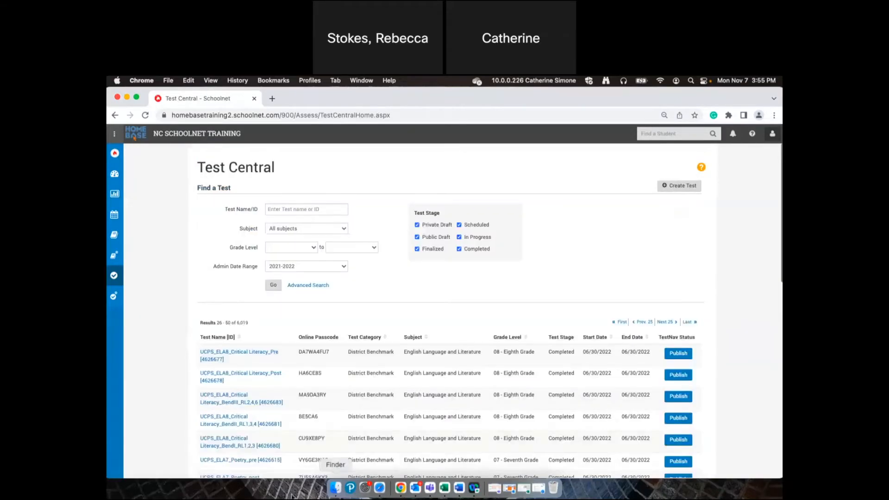
pyautogui.scroll(-4, 241, 421)
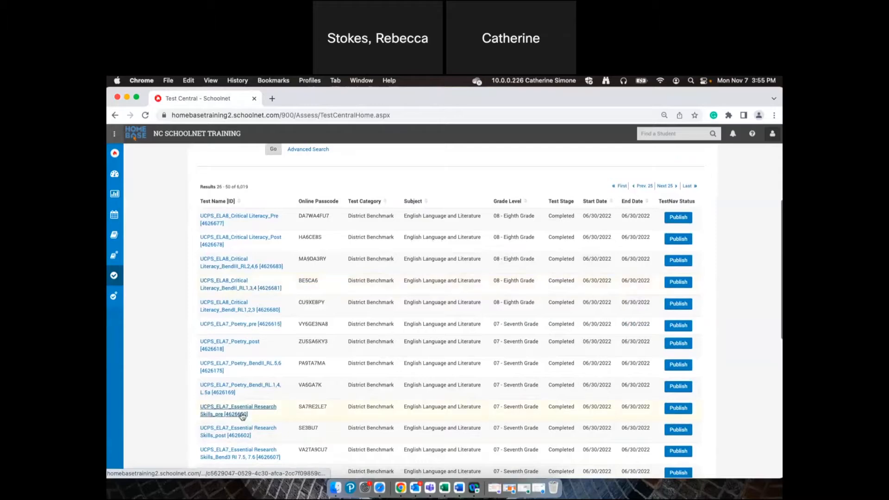
pyautogui.scroll(-2, 241, 415)
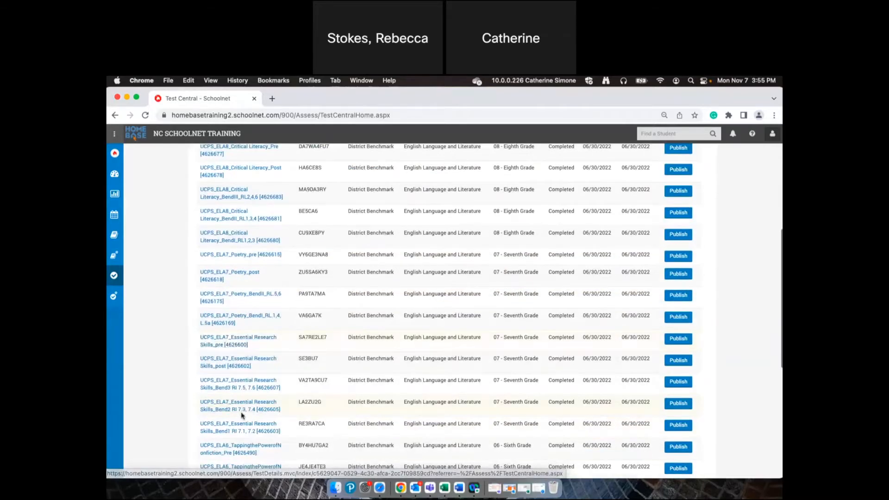
pyautogui.scroll(-8, 242, 416)
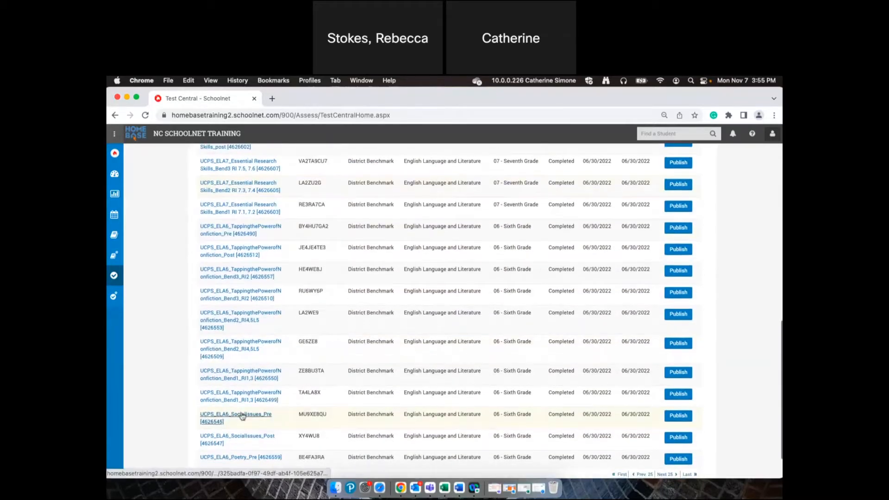
pyautogui.scroll(15, 241, 415)
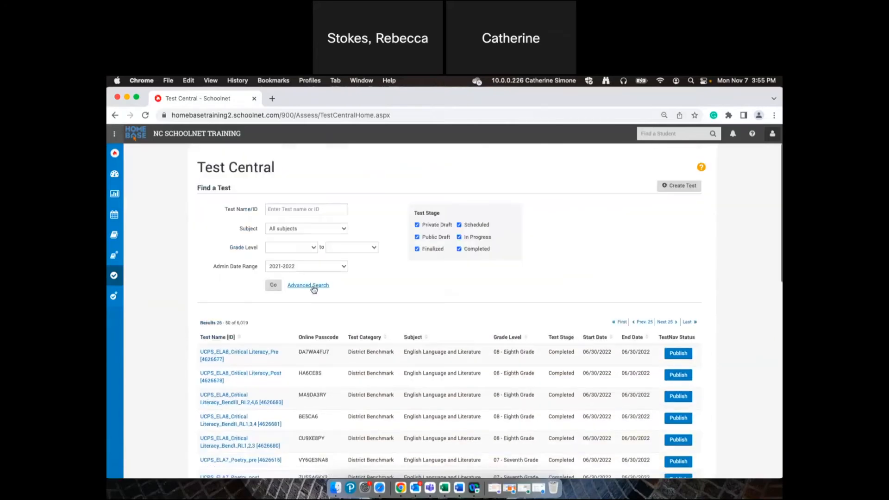
# Run an advanced search in Test Central for tests with the District Benchmark category
pyautogui.click(321, 285)
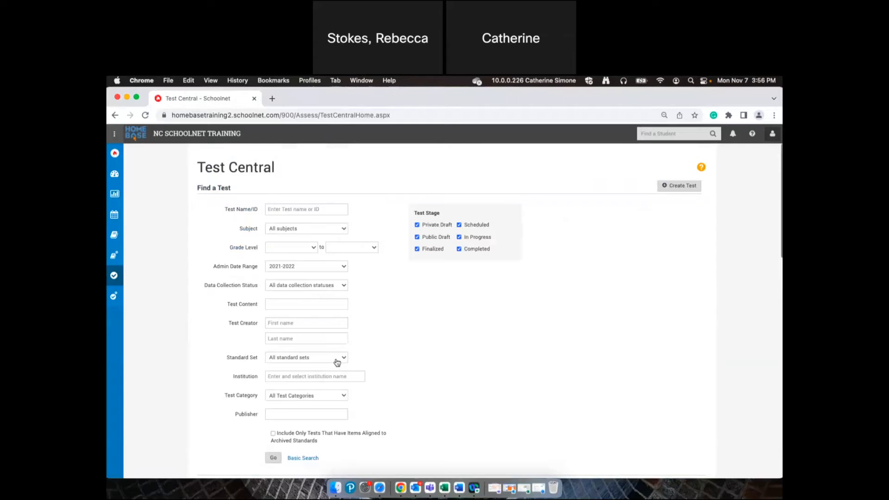
pyautogui.click(345, 402)
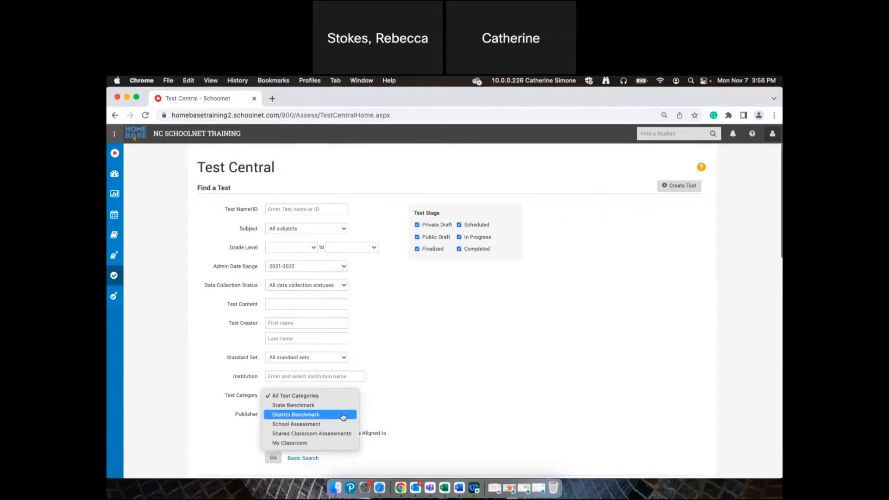
pyautogui.click(343, 417)
pyautogui.click(278, 459)
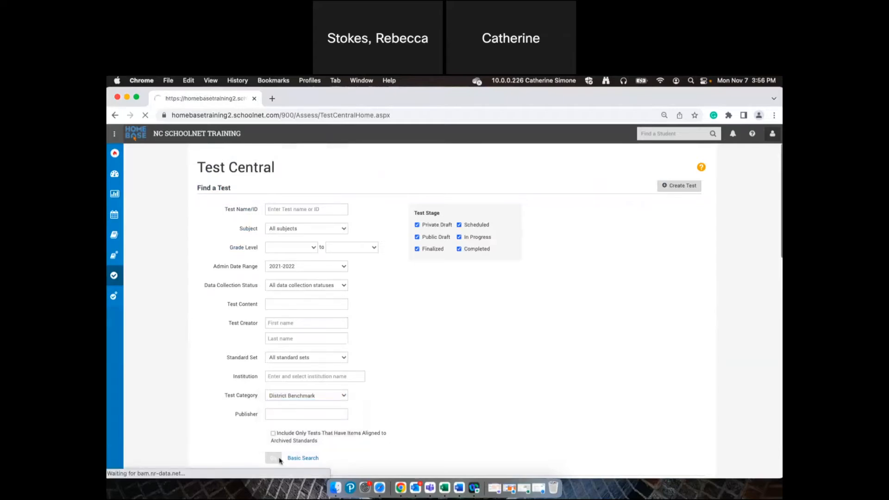
# Open the UCPS_ELA8_Poetry_BendI_RL.6 test from the results and view its Downloads & Resources
pyautogui.scroll(-10, 228, 393)
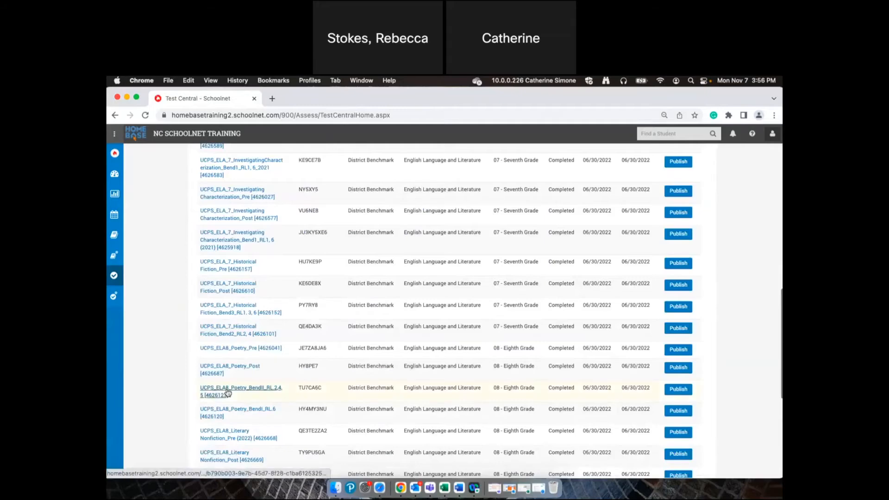
pyautogui.click(238, 412)
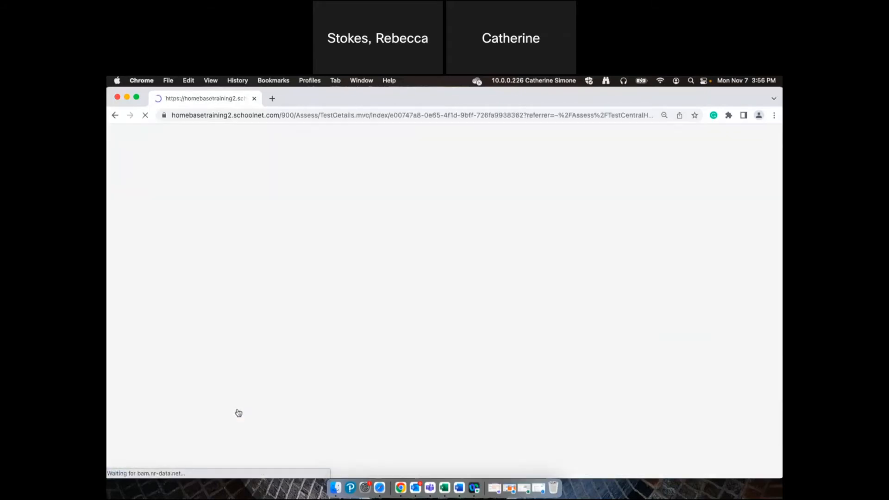
pyautogui.click(370, 405)
pyautogui.scroll(-1, 370, 412)
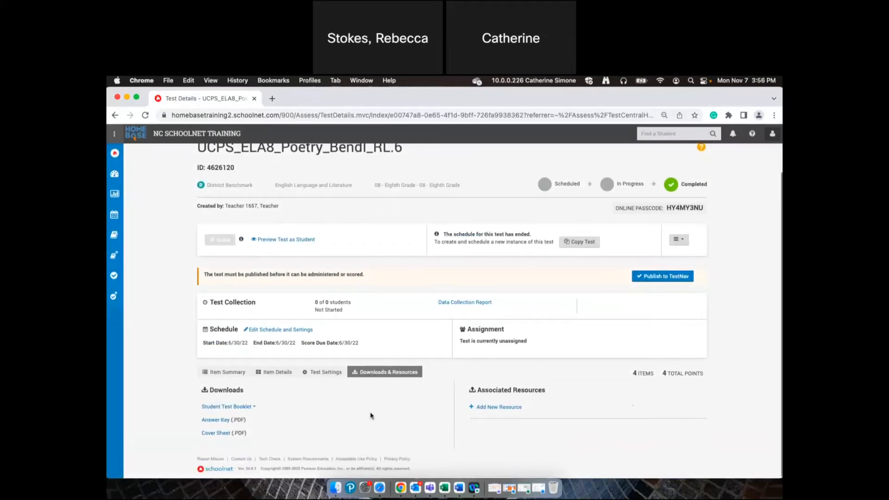
pyautogui.scroll(1, 371, 412)
# Load edconnectnj.schoolnet.com in a new browser tab and sign in with the prefilled account
pyautogui.click(272, 98)
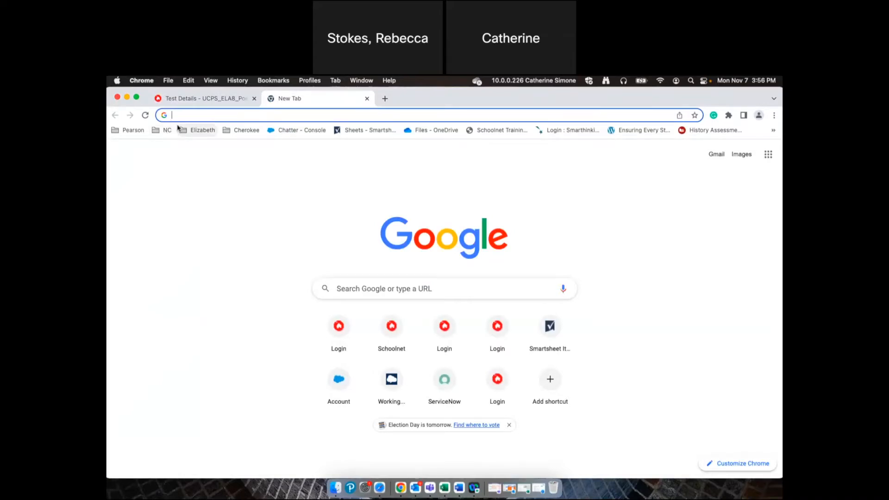
pyautogui.write('ed')
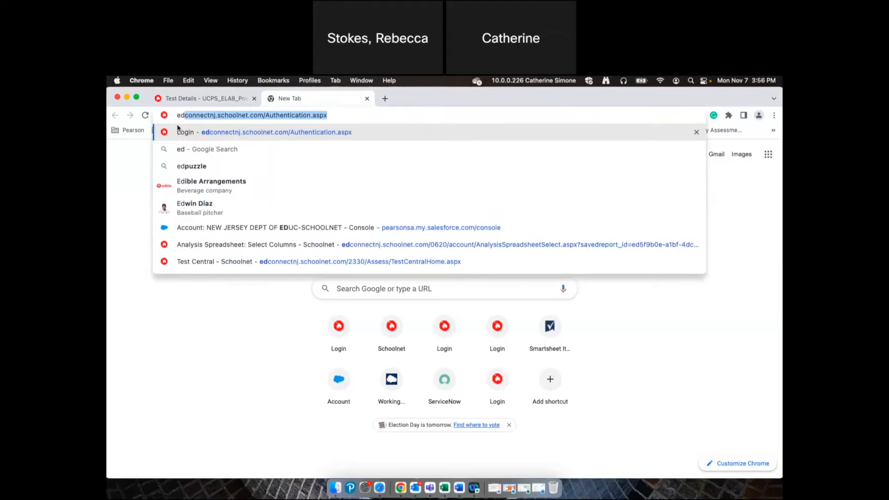
pyautogui.press('Return')
pyautogui.click(449, 341)
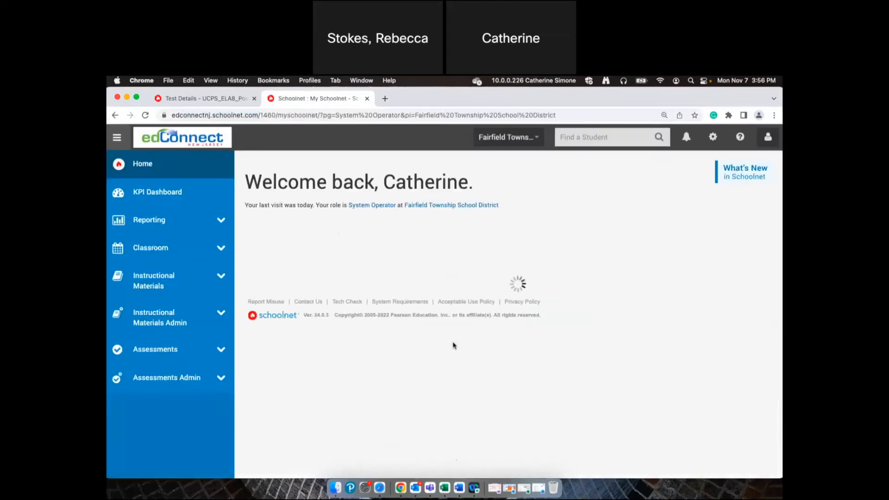
# Switch the district to Beverly City Schools and look through My Tests on the Assessment Dashboard
pyautogui.click(518, 146)
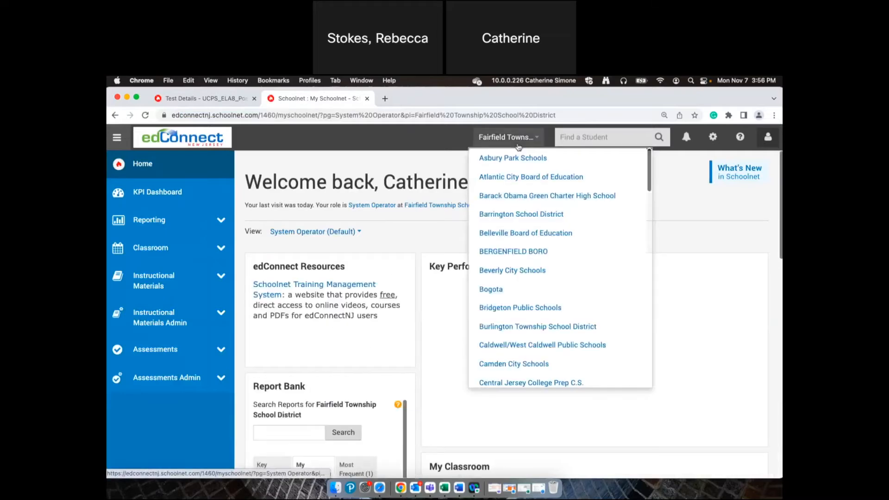
pyautogui.click(512, 271)
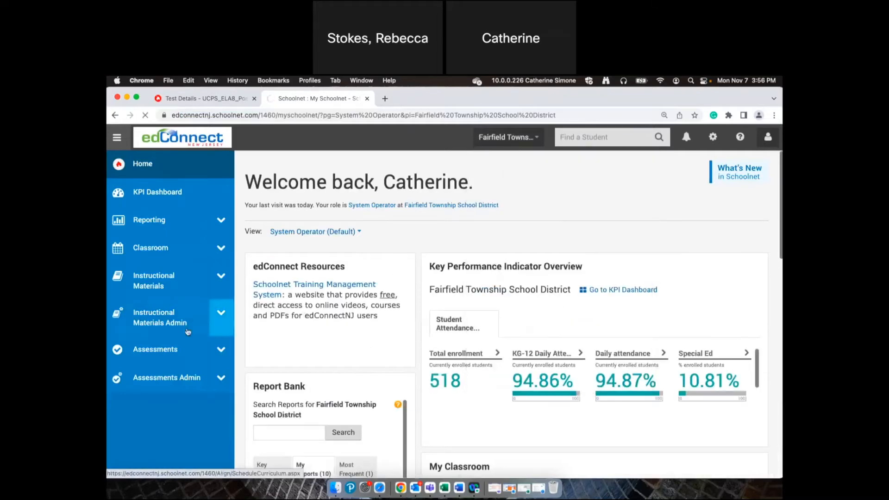
pyautogui.click(219, 349)
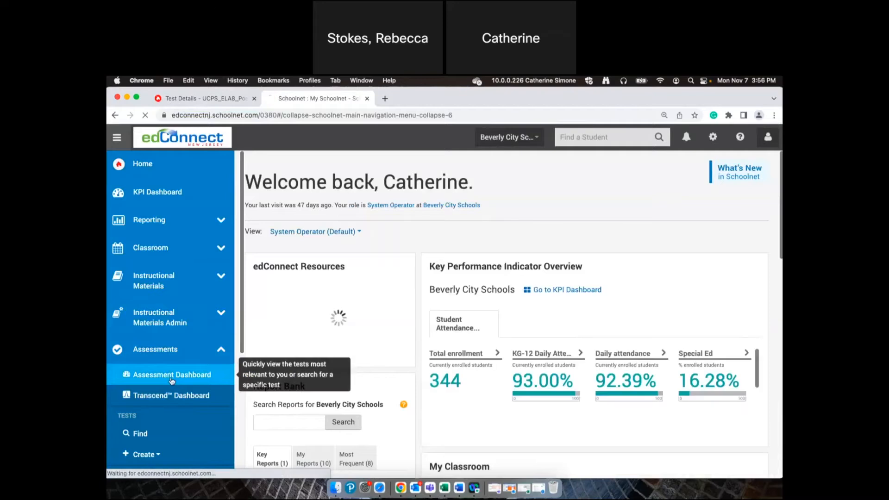
pyautogui.click(171, 379)
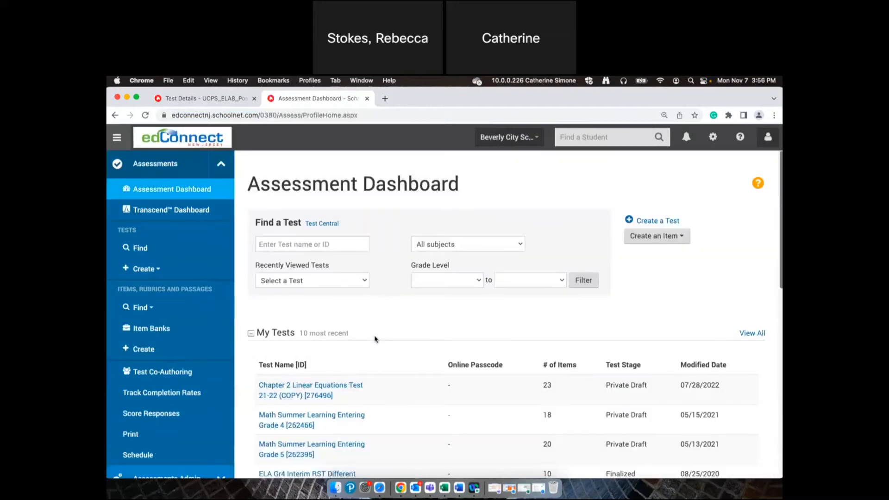
pyautogui.scroll(-1, 375, 339)
pyautogui.scroll(-4, 375, 339)
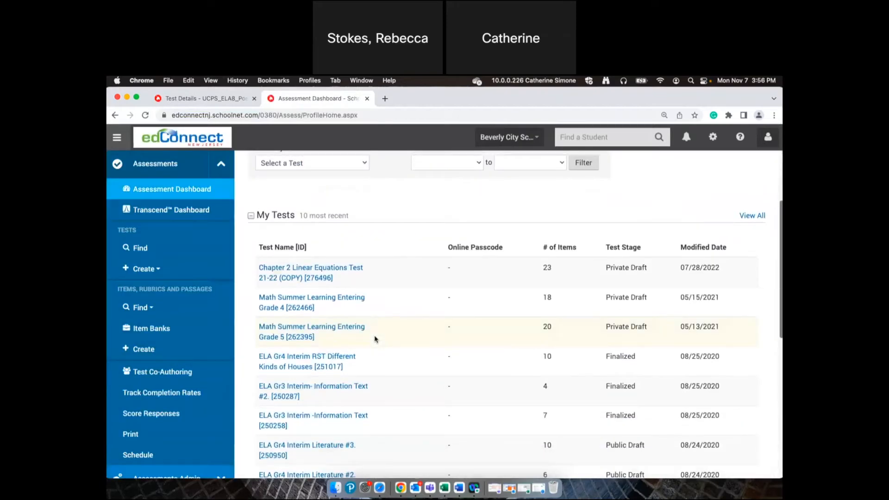
# Sign out of edConnect and sign back in with the saved username and password of the Beverly leadership account
pyautogui.click(768, 140)
pyautogui.click(722, 177)
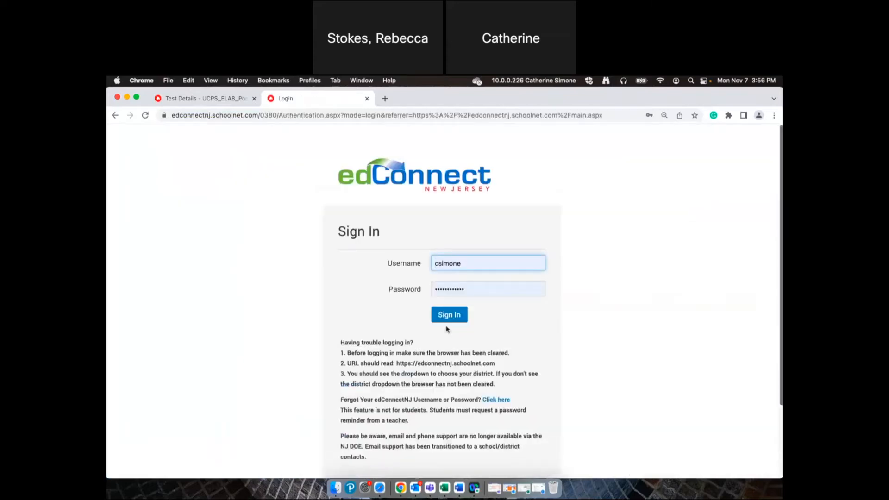
pyautogui.moveTo(468, 267); pyautogui.dragTo(375, 263)
pyautogui.write('be')
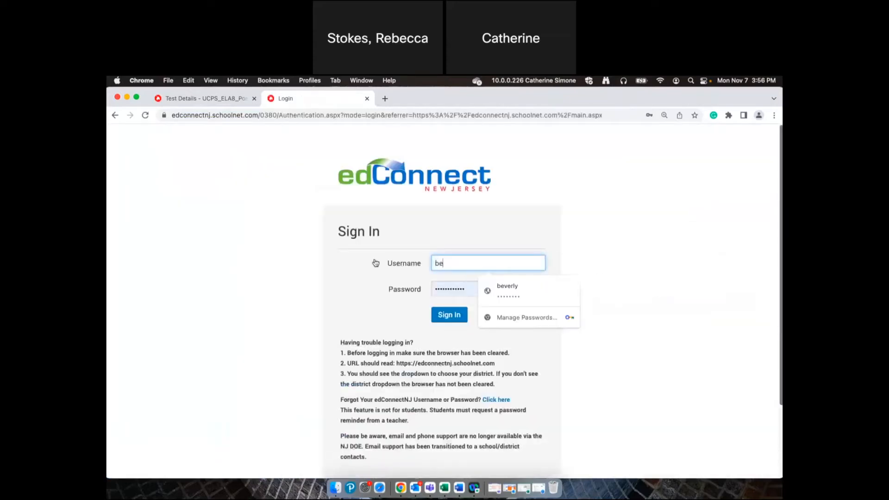
pyautogui.click(509, 289)
pyautogui.click(444, 319)
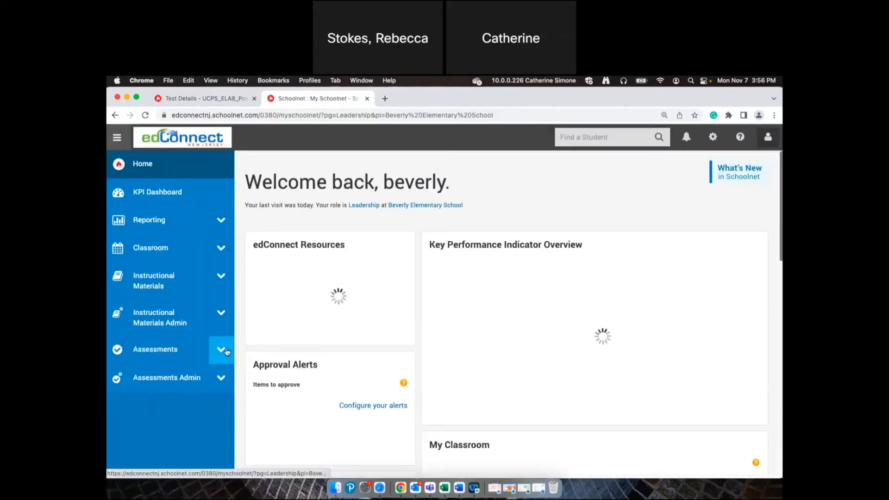
# Open the Assessment Dashboard and display the full My Tests list
pyautogui.click(178, 361)
pyautogui.click(179, 374)
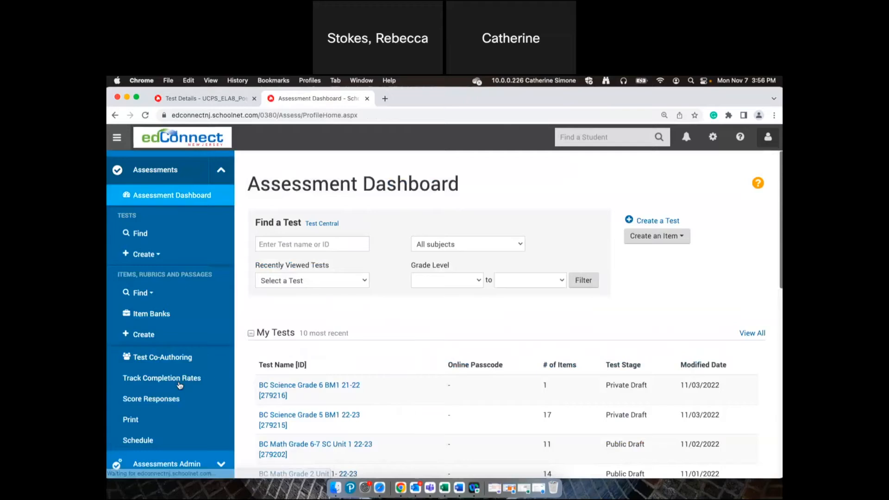
pyautogui.scroll(-10, 363, 391)
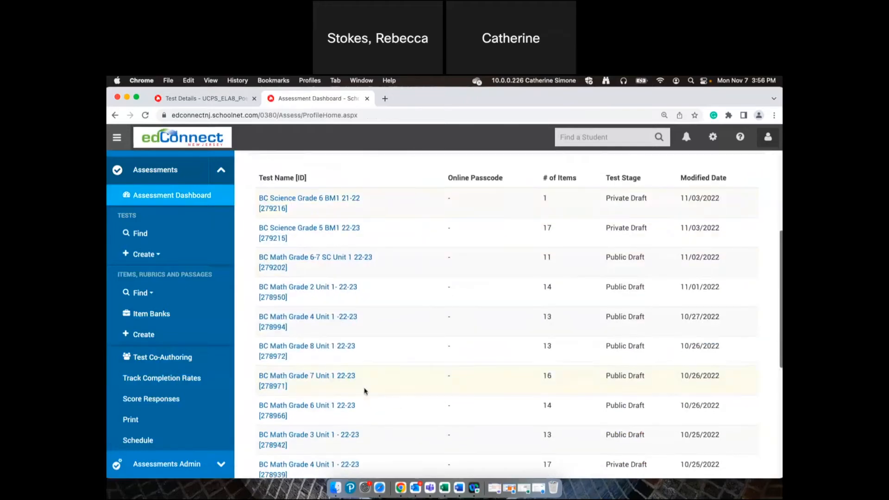
pyautogui.click(270, 298)
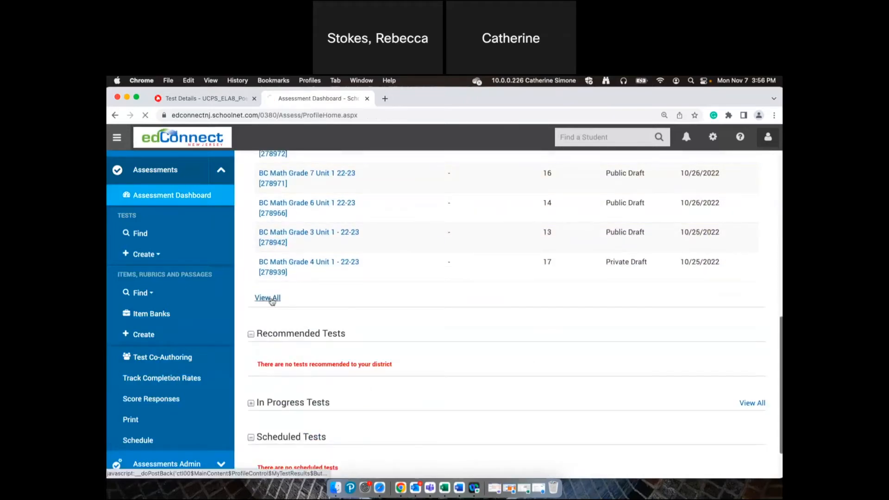
# Open the Sci Gr 8 Contact Forces #1 2022 test and view its Downloads & Resources and its Test Settings
pyautogui.scroll(-5, 320, 375)
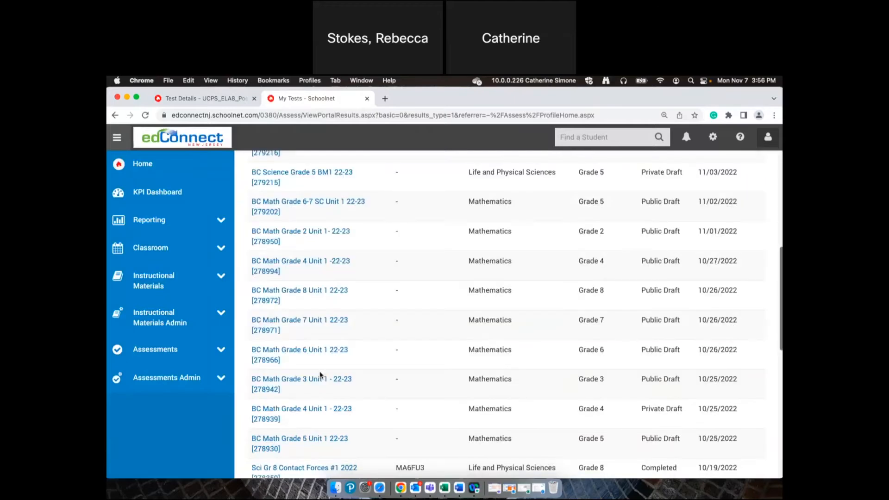
pyautogui.scroll(-1, 333, 394)
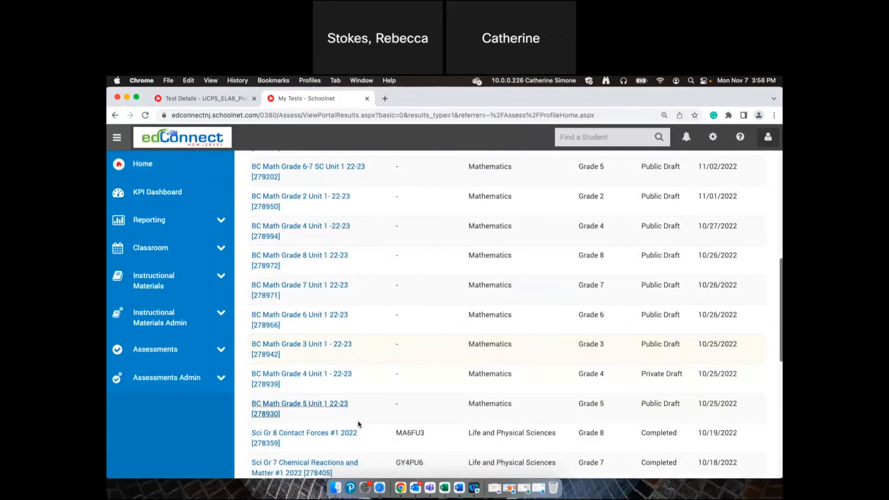
pyautogui.click(355, 433)
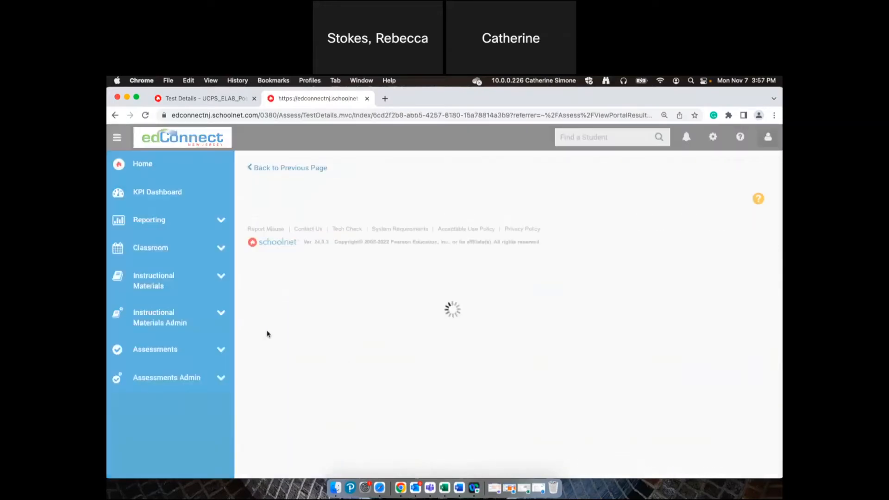
pyautogui.scroll(-3, 465, 318)
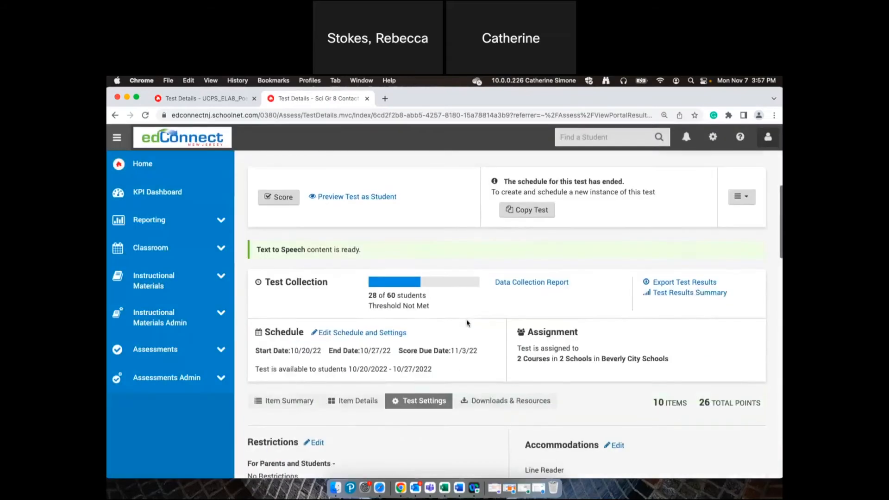
pyautogui.click(513, 402)
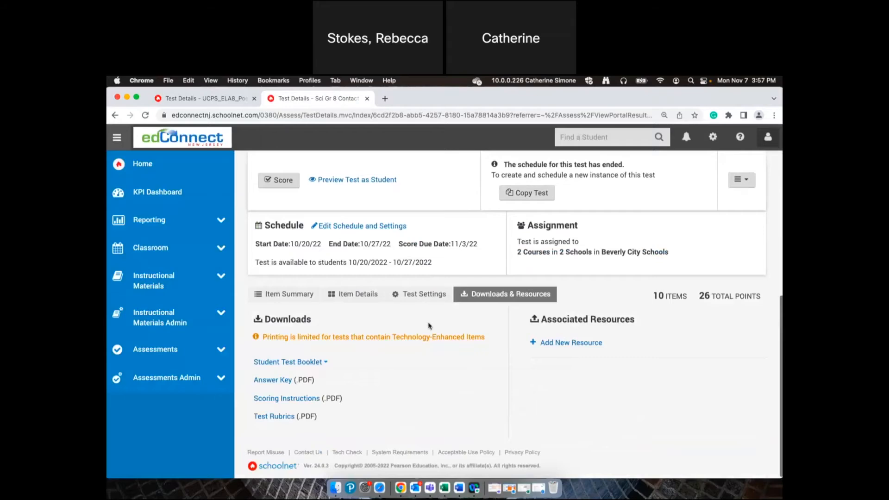
pyautogui.click(422, 297)
pyautogui.scroll(-3, 445, 369)
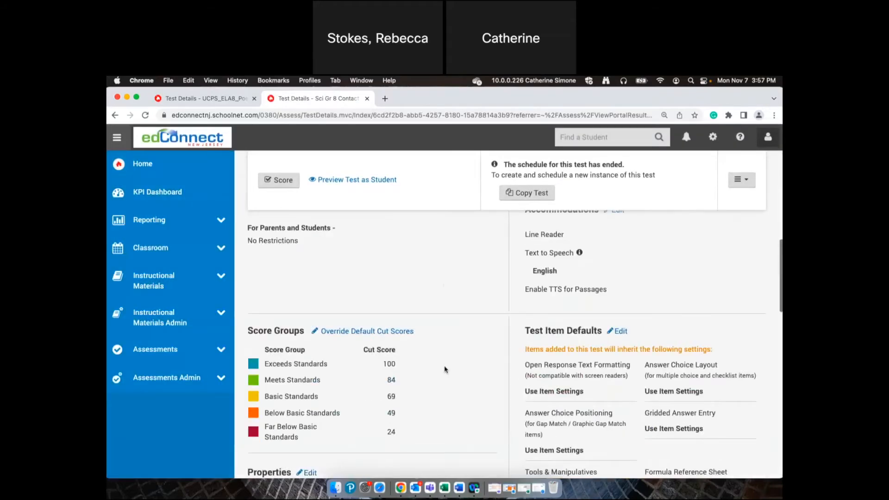
# Return to the UCPS_ELA8_Poetry_BendI_RL.6 test, review the score groups in its Test Settings, and close the edConnect tab
pyautogui.click(209, 98)
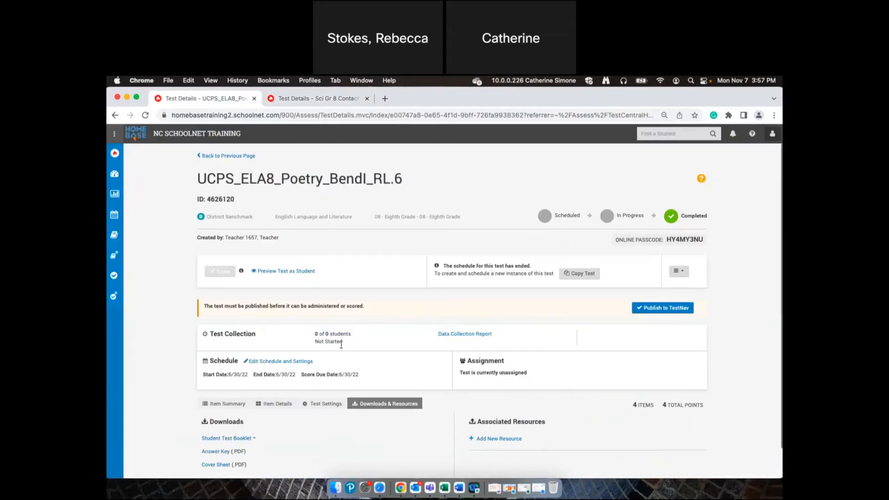
pyautogui.click(323, 404)
pyautogui.scroll(-5, 322, 406)
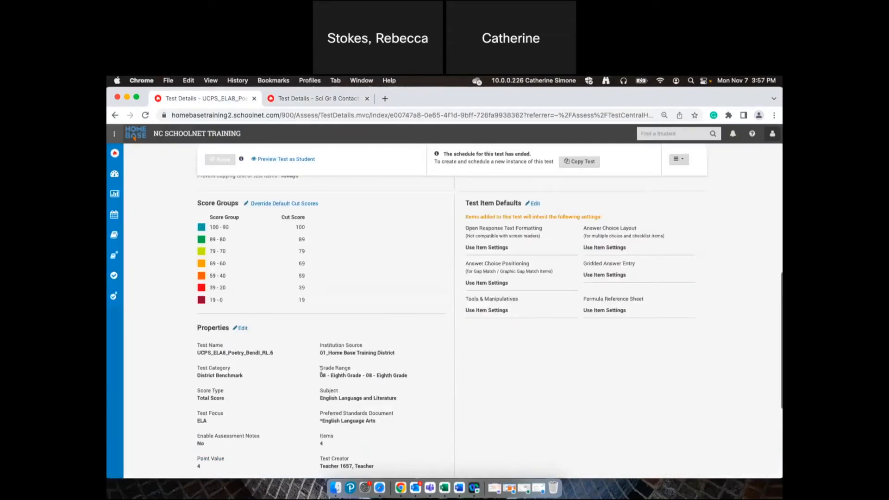
pyautogui.scroll(1, 278, 294)
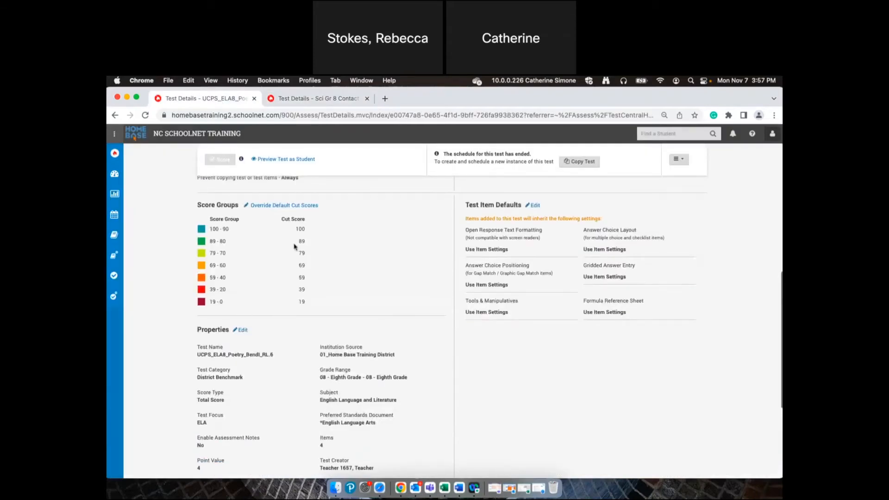
pyautogui.click(367, 99)
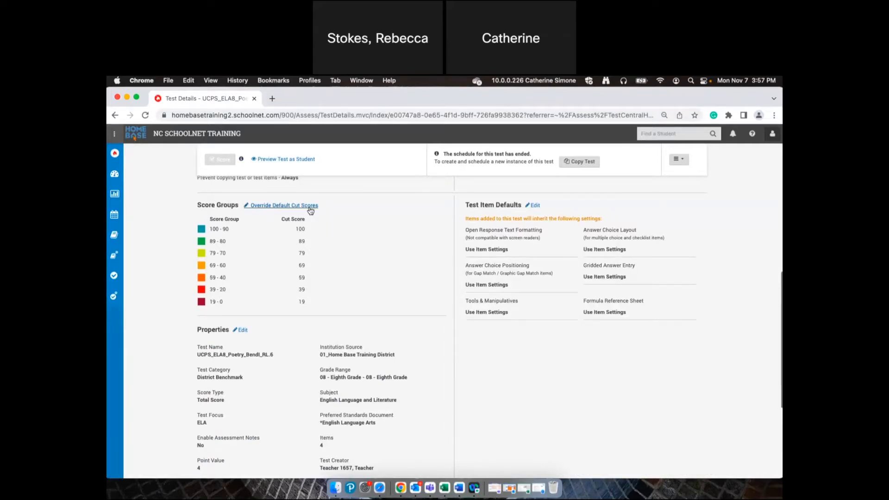
# Override the default cut scores of the UCPS_ELA8_Poetry_BendI_RL.6 test, setting the 89 - 80 group's cut score to 94, and save
pyautogui.click(310, 206)
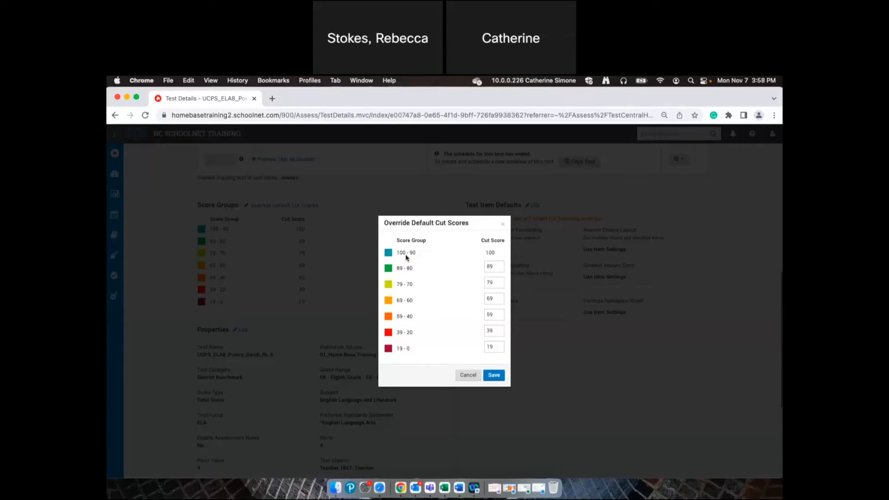
pyautogui.click(499, 265)
pyautogui.click(501, 265)
pyautogui.click(500, 265)
pyautogui.click(501, 265)
pyautogui.click(494, 375)
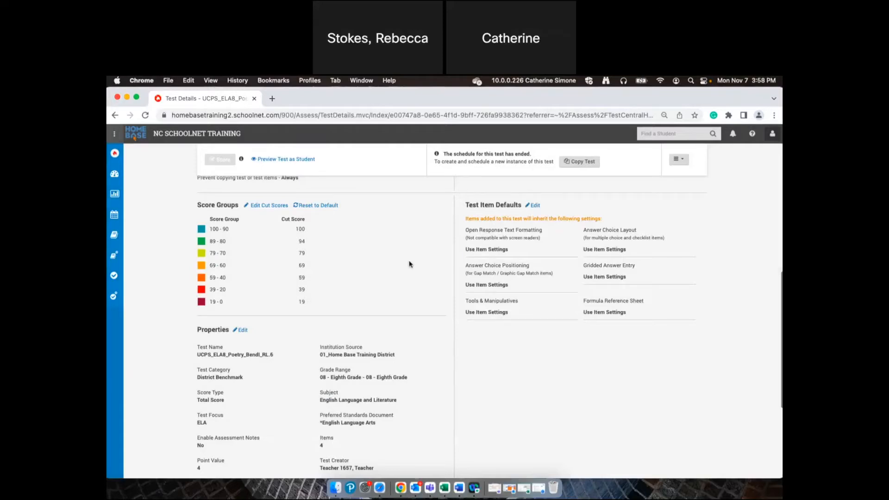
# Return to the home page and look through its widgets, including the list of tests in the Classroom Assessment Monitor
pyautogui.scroll(6, 409, 264)
pyautogui.scroll(1, 410, 264)
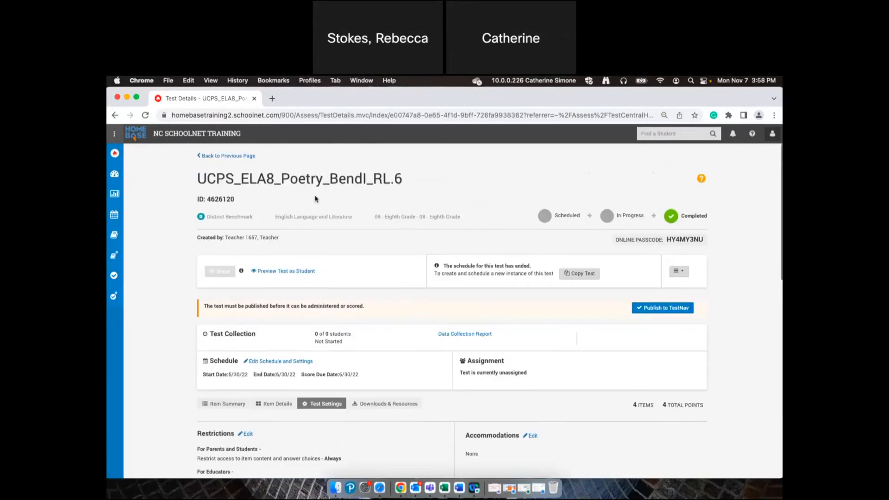
pyautogui.moveTo(116, 158)
pyautogui.click(152, 161)
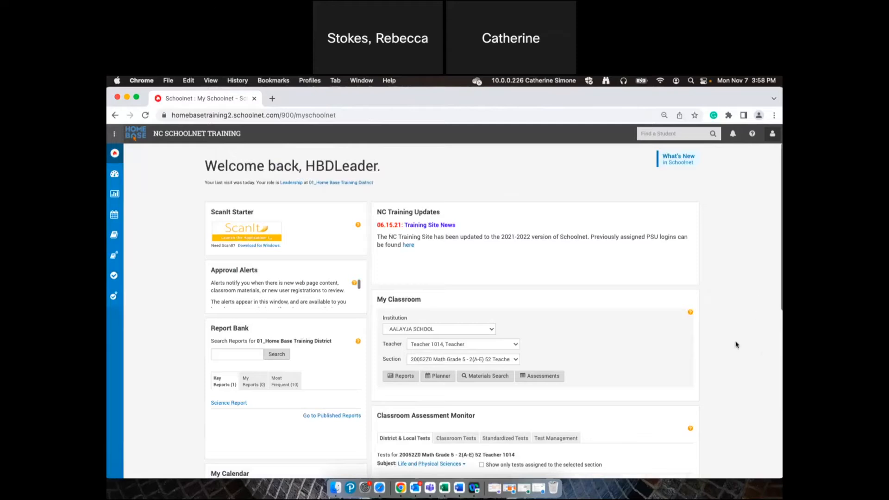
pyautogui.scroll(-3, 737, 344)
pyautogui.scroll(-2, 737, 345)
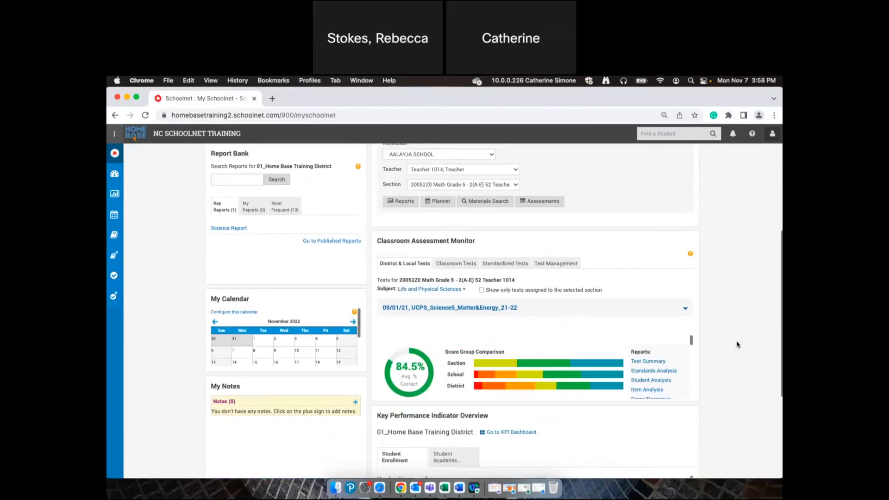
pyautogui.scroll(3, 737, 345)
pyautogui.scroll(-3, 737, 344)
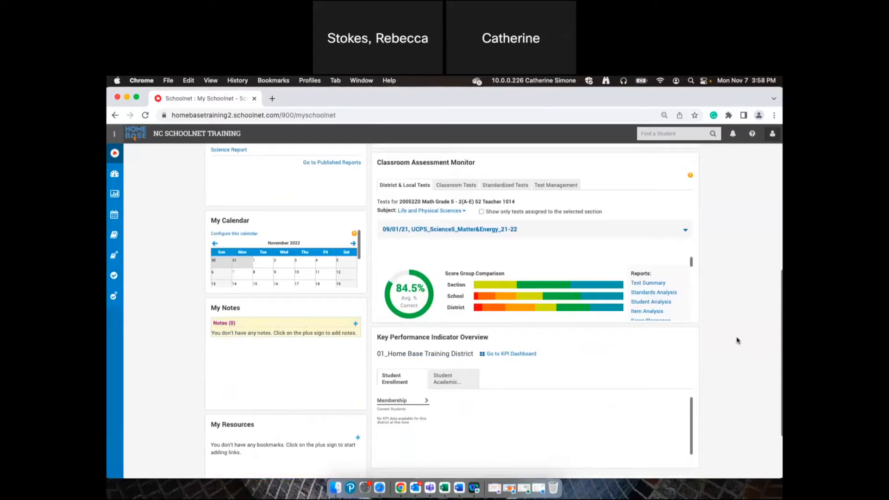
pyautogui.click(477, 231)
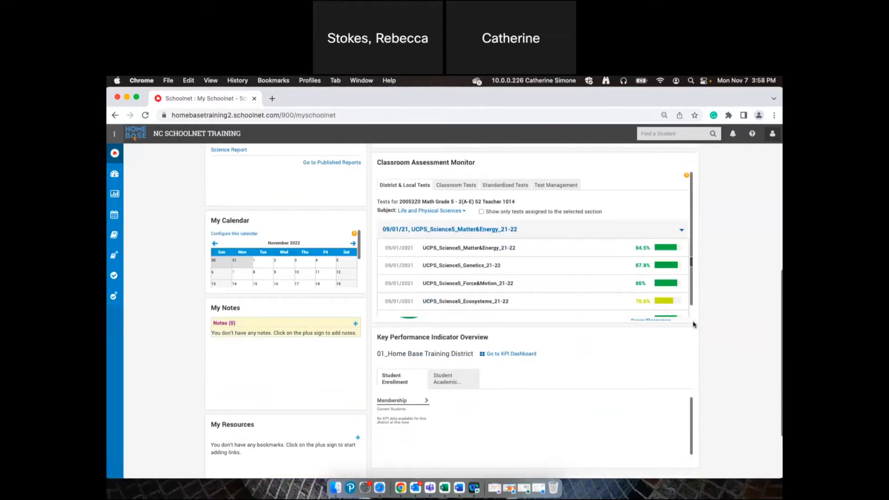
pyautogui.scroll(5, 693, 324)
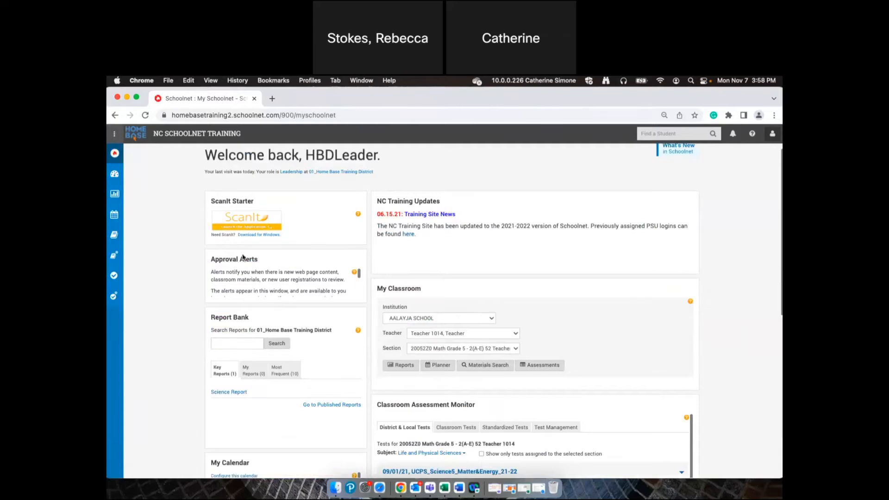
# Open the Reporting Dashboard for the selected class section and return to the home page
pyautogui.moveTo(135, 211)
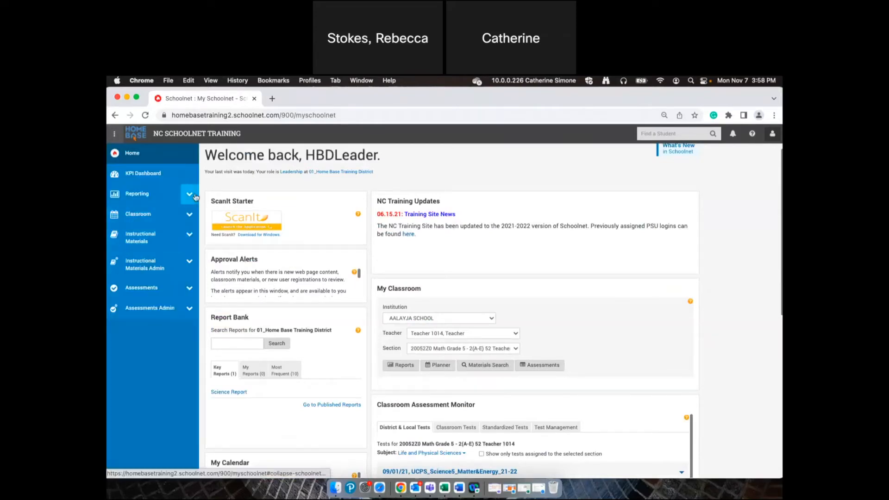
pyautogui.click(138, 193)
pyautogui.click(170, 213)
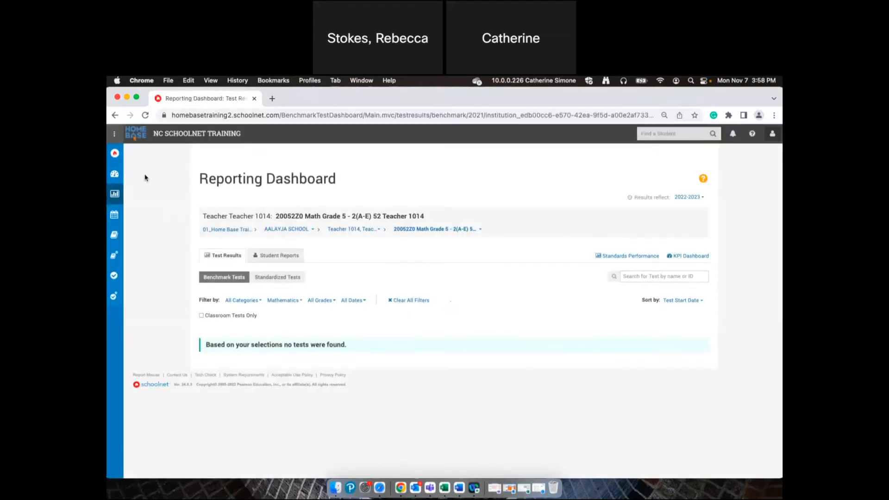
pyautogui.click(121, 155)
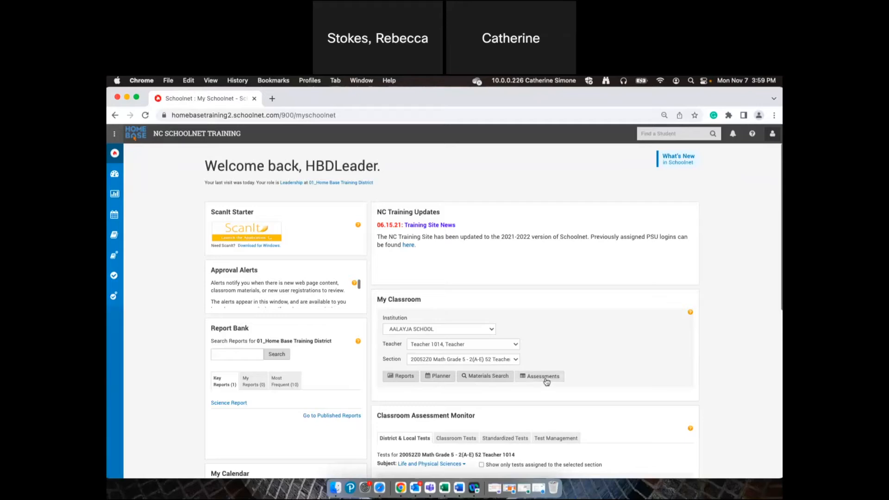
# View the individual student results for UCPS_Science5_Matter&Energy_21-22 in the Classroom Assessment Monitor
pyautogui.scroll(-5, 546, 378)
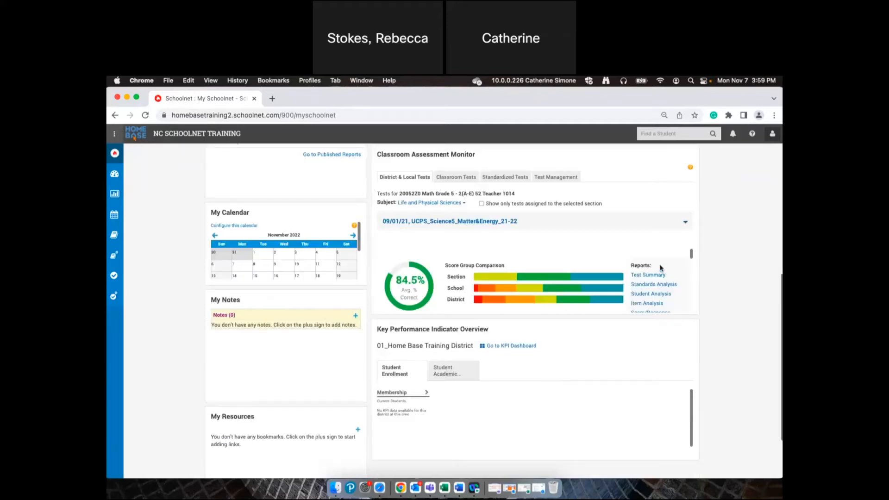
pyautogui.scroll(-2, 692, 268)
pyautogui.moveTo(692, 267); pyautogui.dragTo(693, 285)
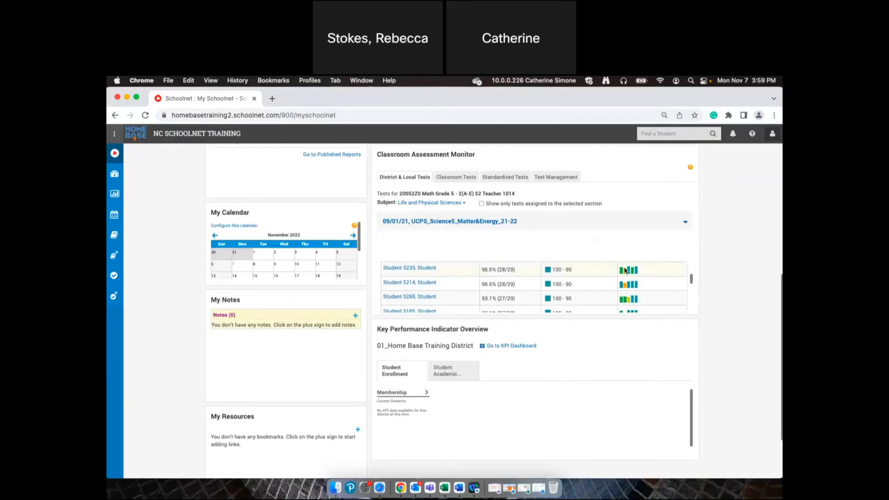
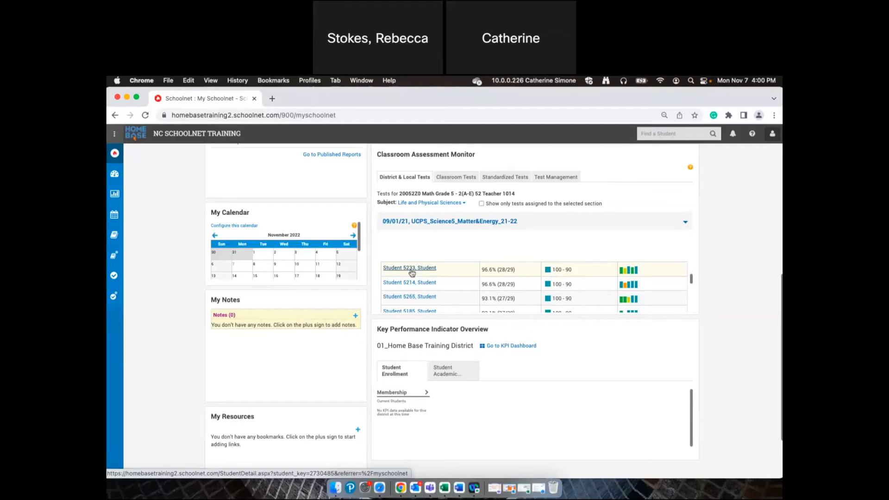
pyautogui.scroll(-1, 491, 251)
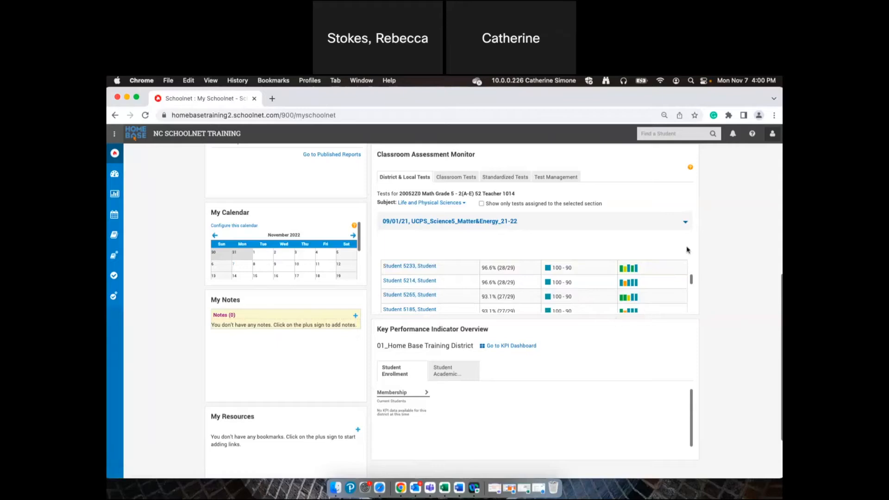
# Show UCPS_Science5_Genetics_21-22 in the Classroom Assessment Monitor and review its score group comparison, available reports and student results
pyautogui.click(687, 224)
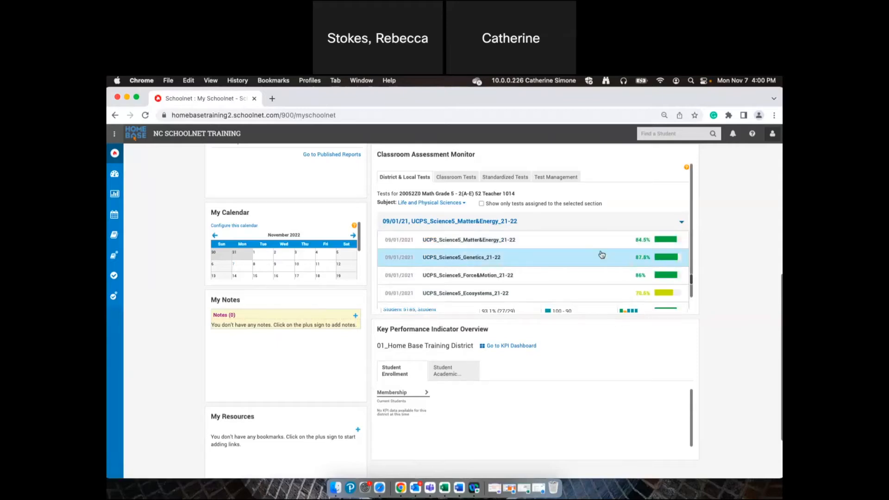
pyautogui.click(601, 256)
pyautogui.scroll(5, 727, 285)
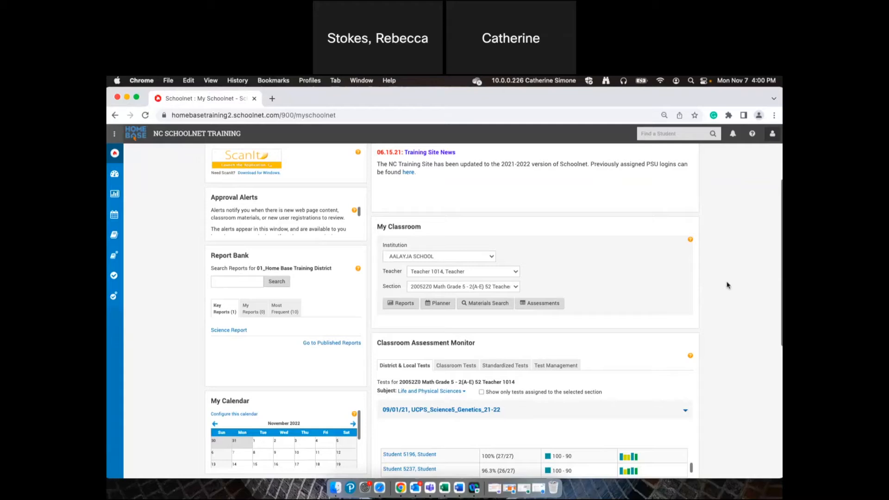
pyautogui.scroll(1, 728, 285)
pyautogui.scroll(-3, 728, 285)
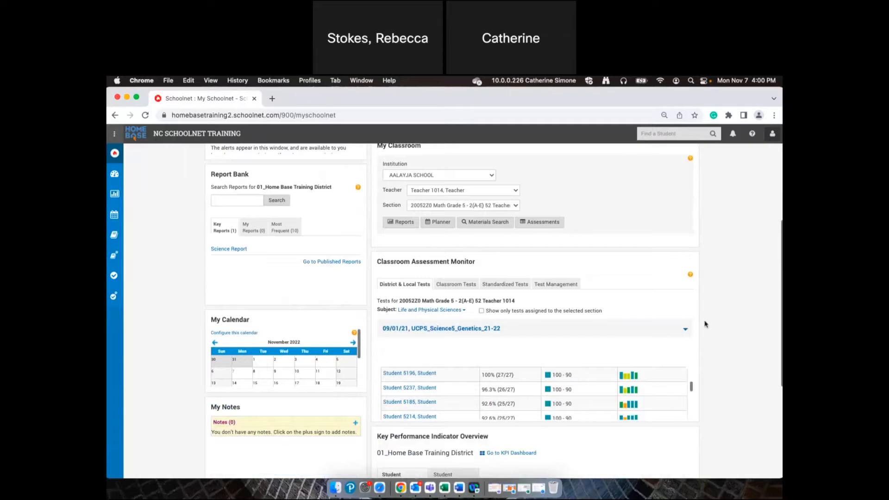
pyautogui.moveTo(691, 389); pyautogui.dragTo(692, 359)
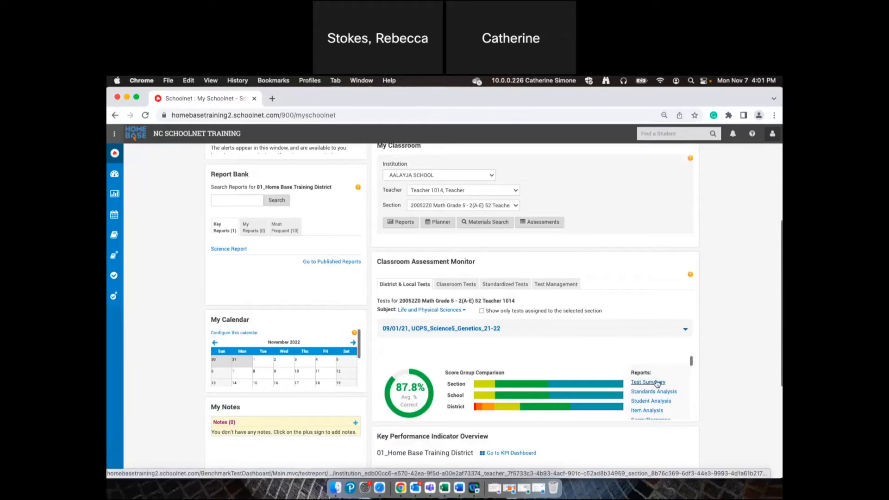
pyautogui.moveTo(693, 359); pyautogui.dragTo(692, 368)
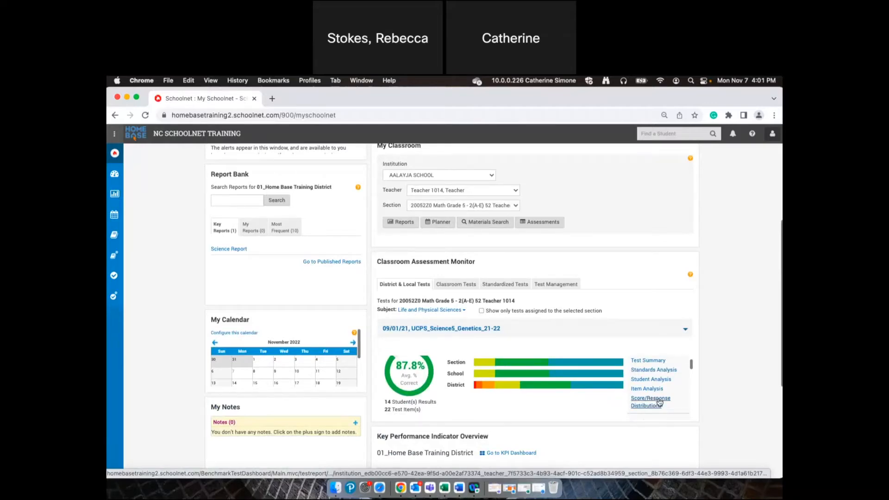
pyautogui.moveTo(693, 366); pyautogui.dragTo(695, 390)
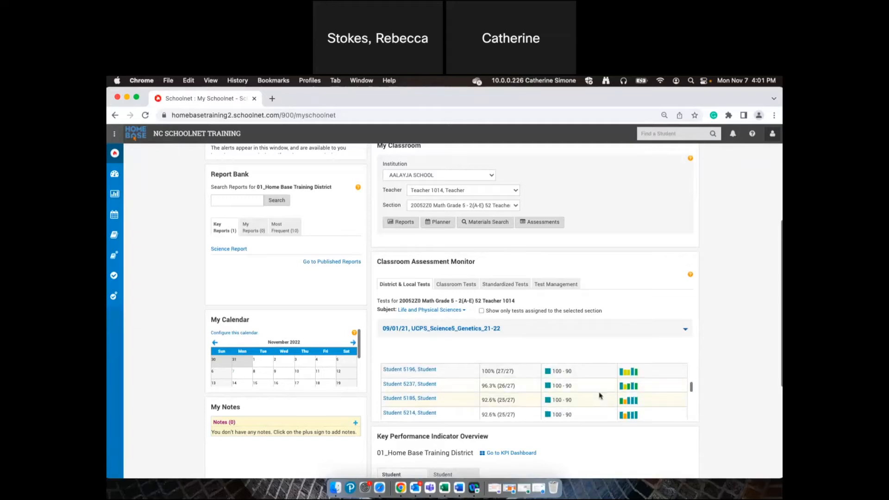
# Switch the Classroom Assessment Monitor back to UCPS_Science5_Matter&Energy_21-22 and review its student results and score group comparison
pyautogui.click(680, 325)
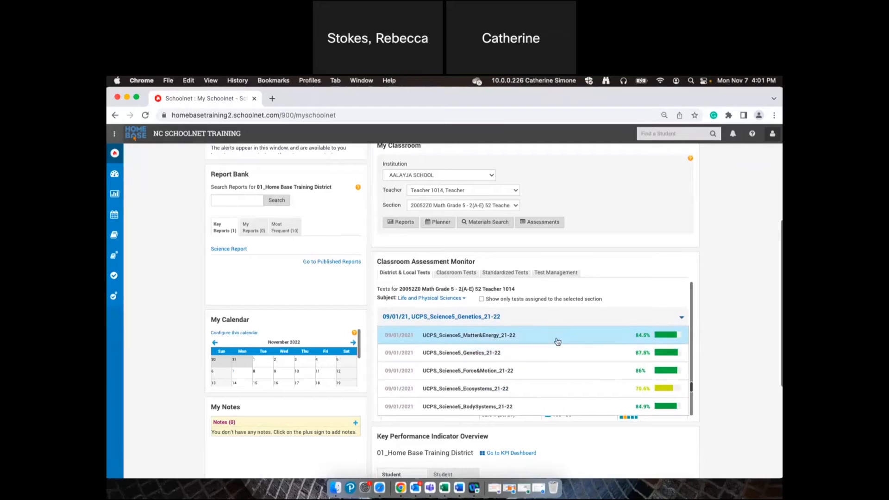
pyautogui.click(584, 337)
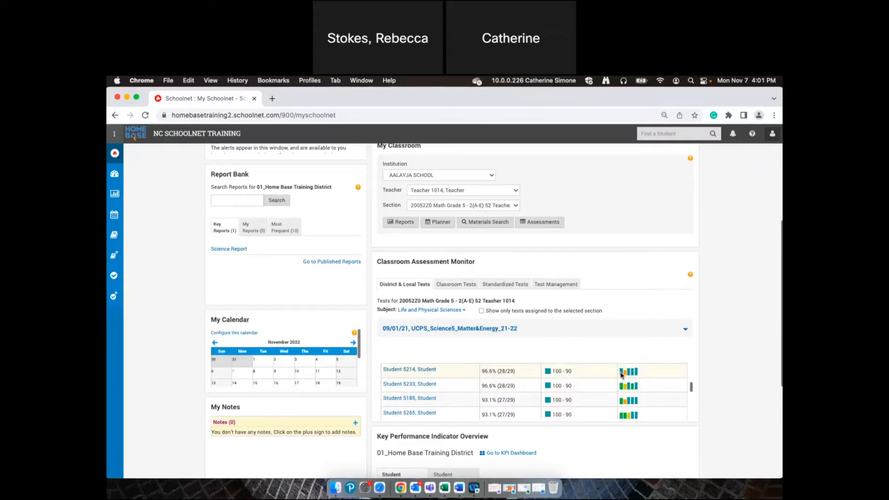
pyautogui.moveTo(621, 374)
pyautogui.moveTo(691, 387); pyautogui.dragTo(700, 350)
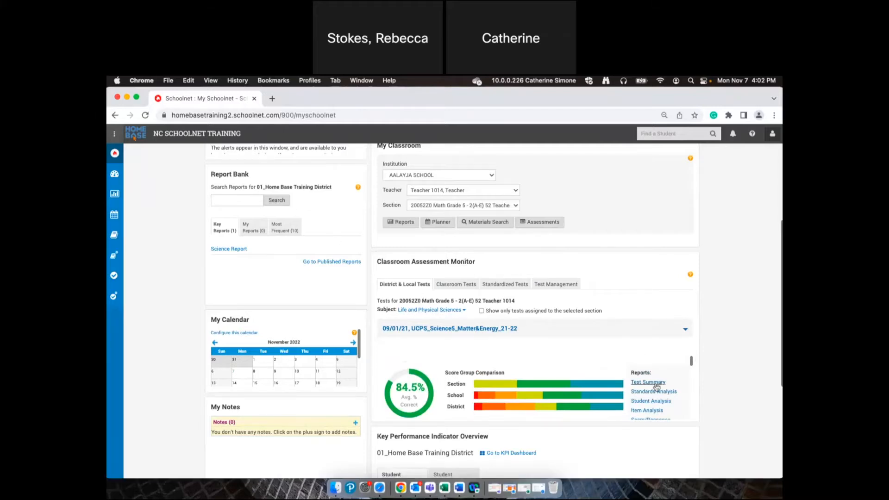
# Open the Test Summary report for UCPS_Science5_Matter&Energy_21-22 and review its score groups and student performance
pyautogui.moveTo(115, 175)
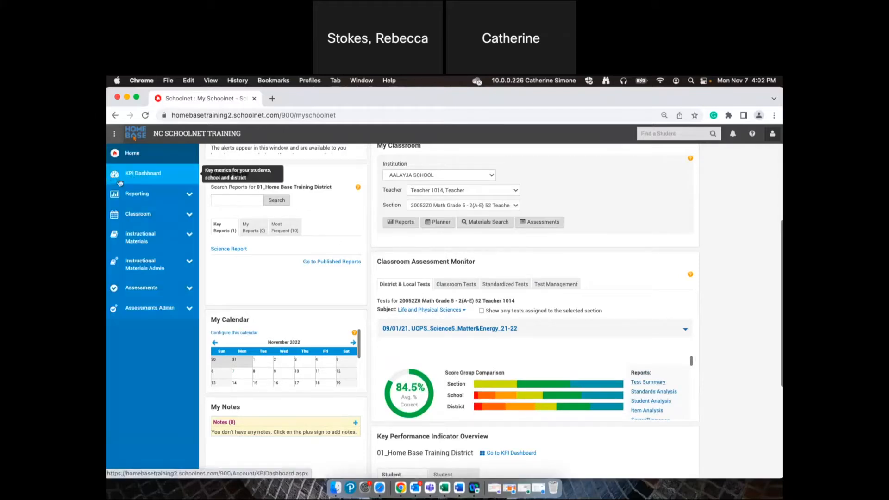
pyautogui.click(190, 194)
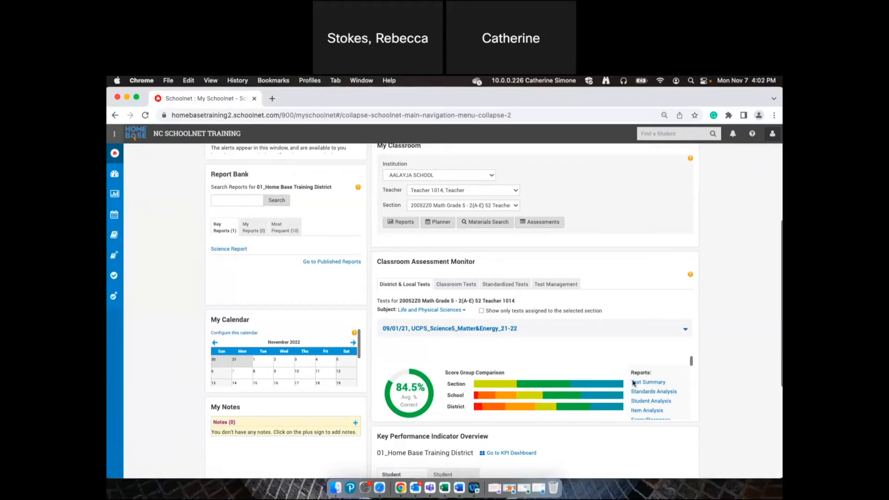
pyautogui.click(648, 384)
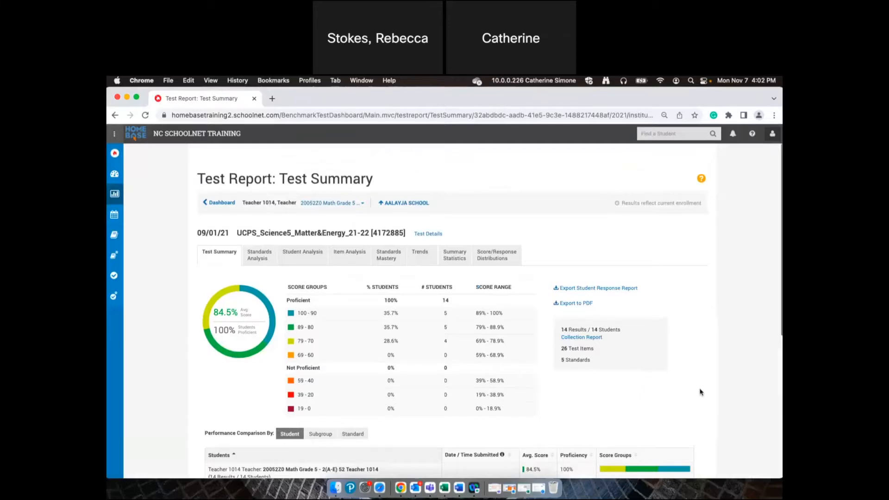
pyautogui.scroll(-2, 700, 392)
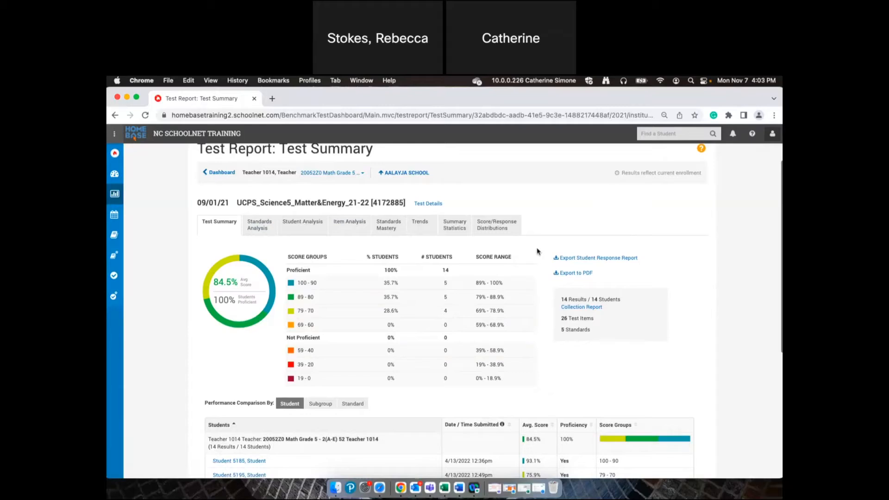
# Open the Reporting Dashboard at the 01_Home Base Training District level, check the school choices, and look through the benchmark test results
pyautogui.moveTo(139, 175)
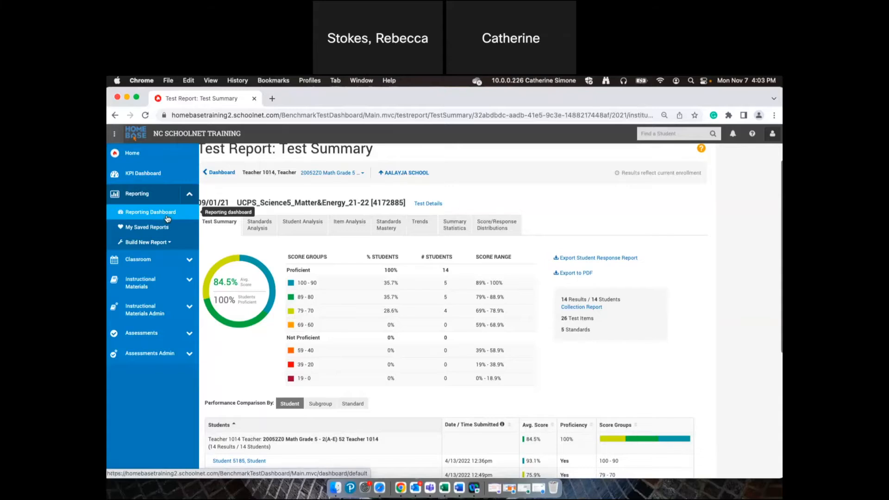
pyautogui.click(142, 212)
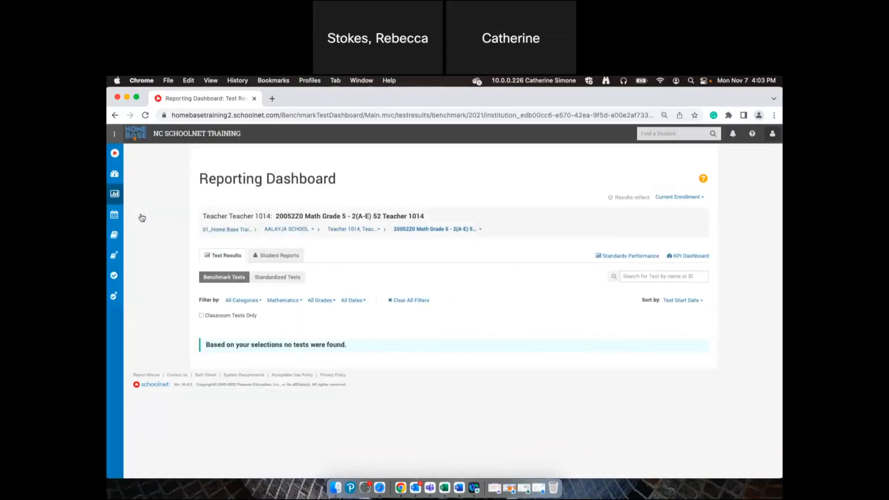
pyautogui.click(218, 230)
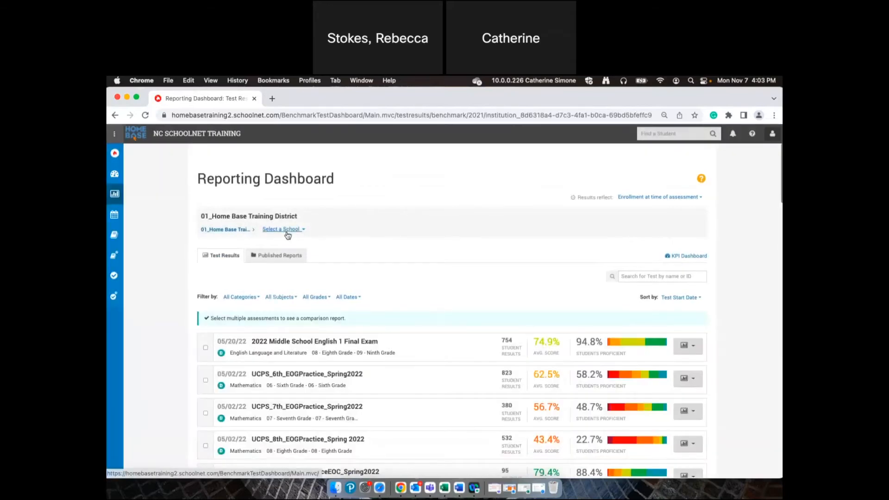
pyautogui.click(288, 230)
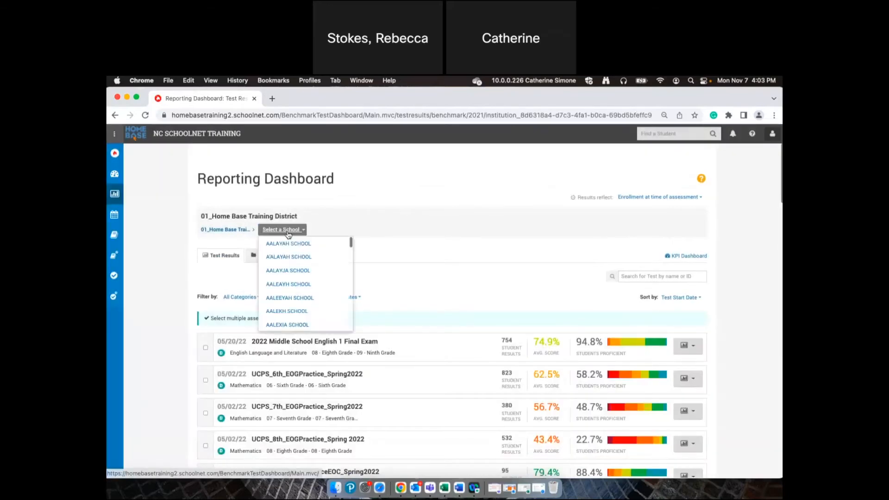
pyautogui.click(190, 193)
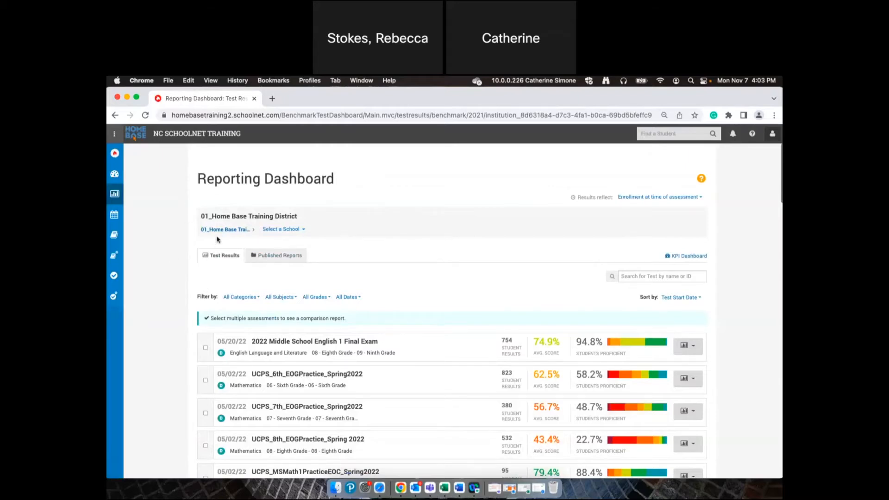
pyautogui.scroll(-3, 413, 317)
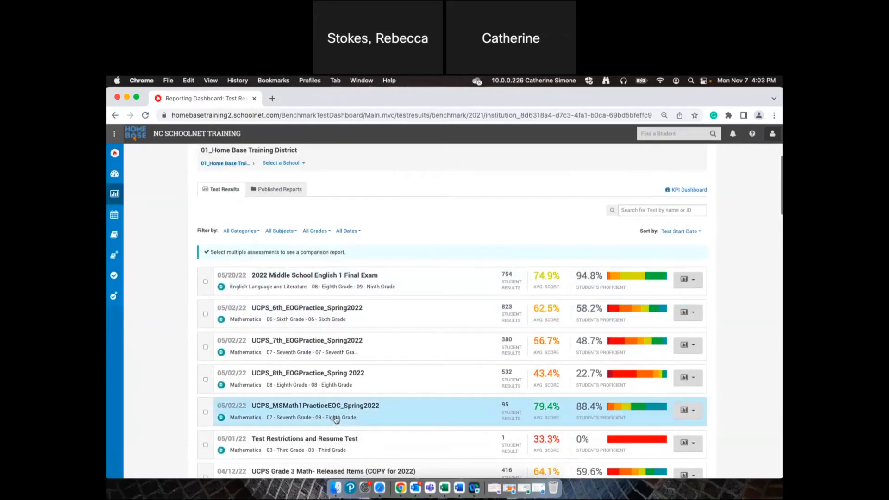
pyautogui.scroll(-6, 336, 419)
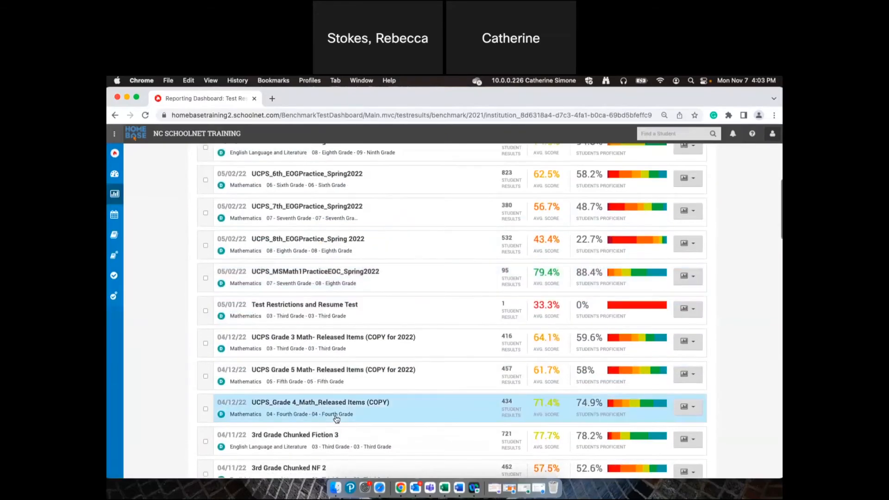
# Open the district-level Test Summary report for 2022 Middle School English 1 Final Exam and review its score groups
pyautogui.scroll(9, 336, 419)
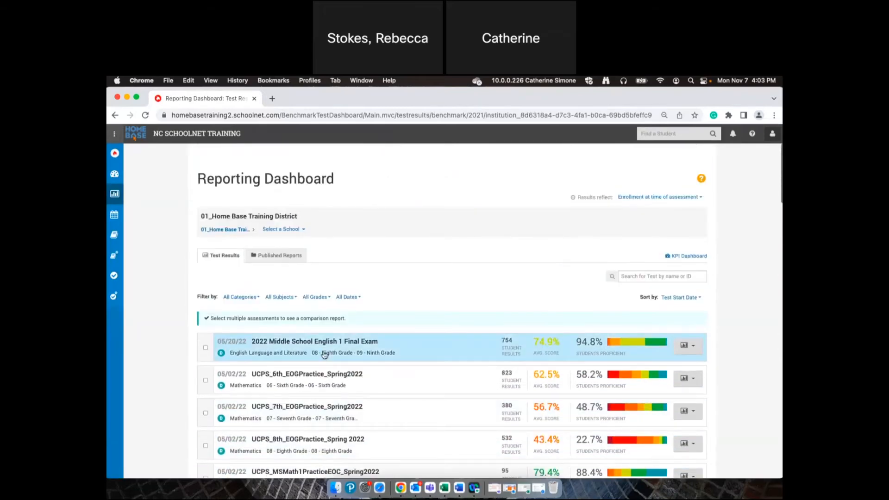
pyautogui.click(324, 355)
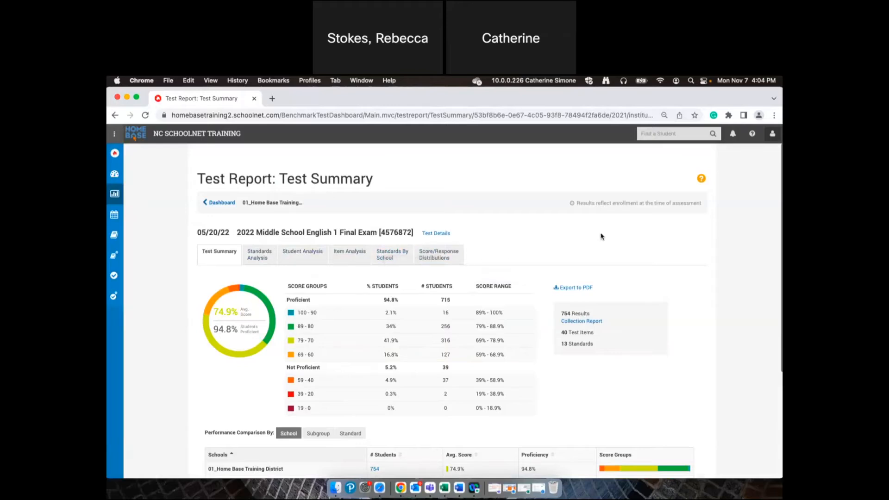
# Return to the home page and set My Classroom to AALAYJA SCHOOL and its first listed teacher
pyautogui.moveTo(159, 175)
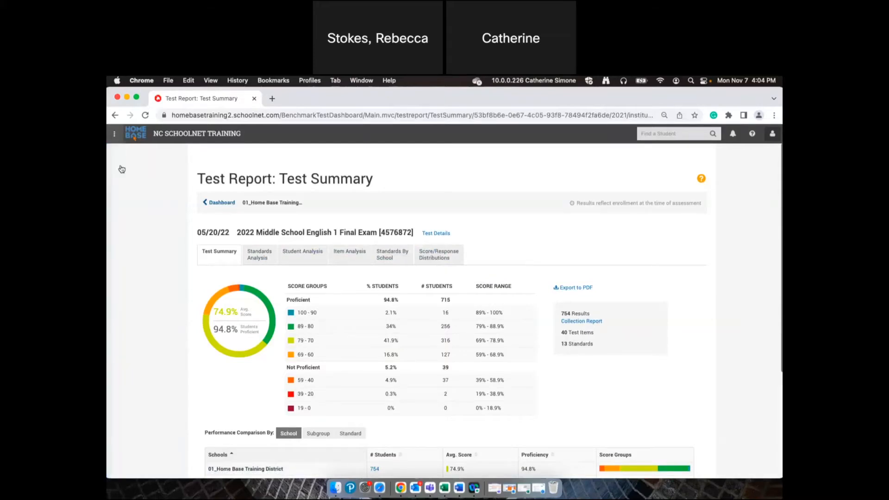
pyautogui.click(123, 159)
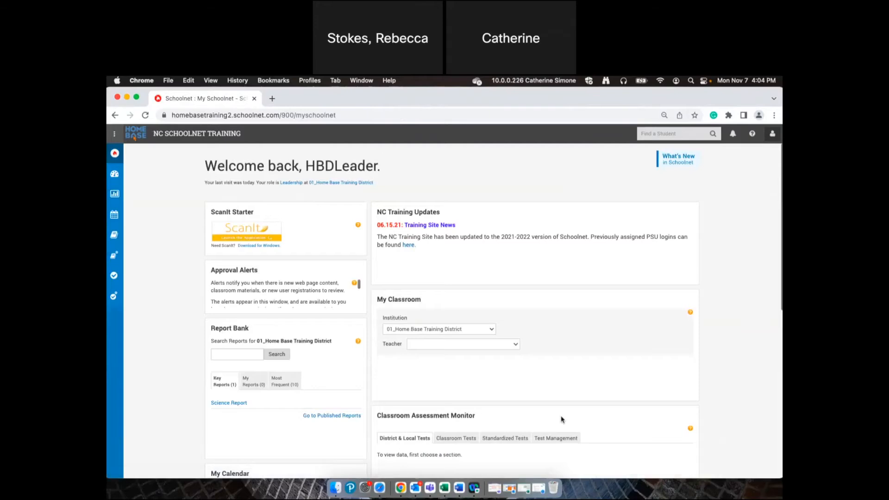
pyautogui.click(434, 329)
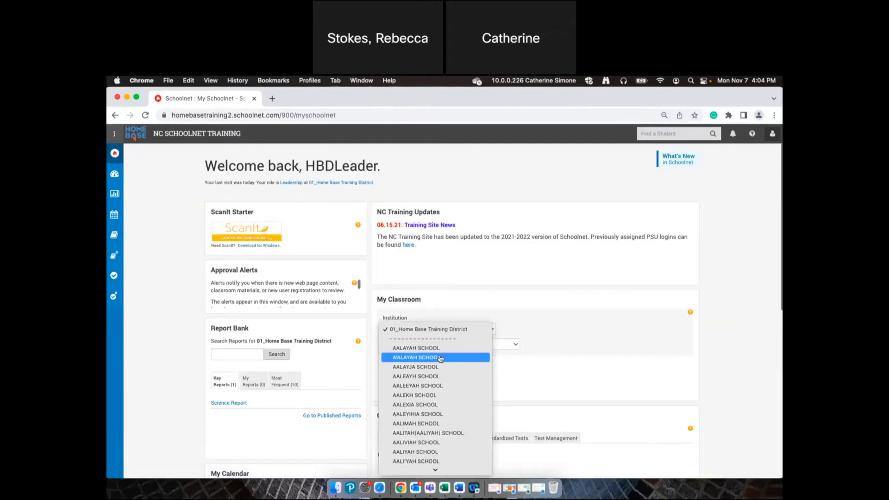
pyautogui.click(438, 367)
pyautogui.click(448, 347)
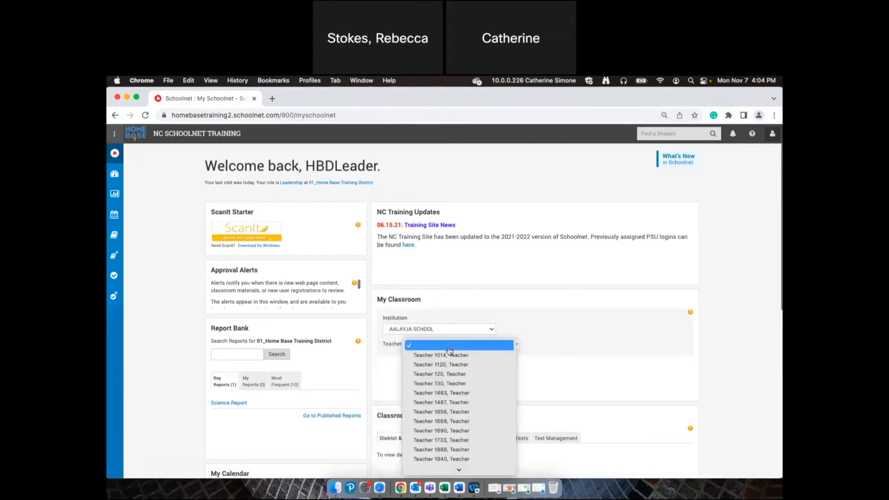
pyautogui.click(449, 356)
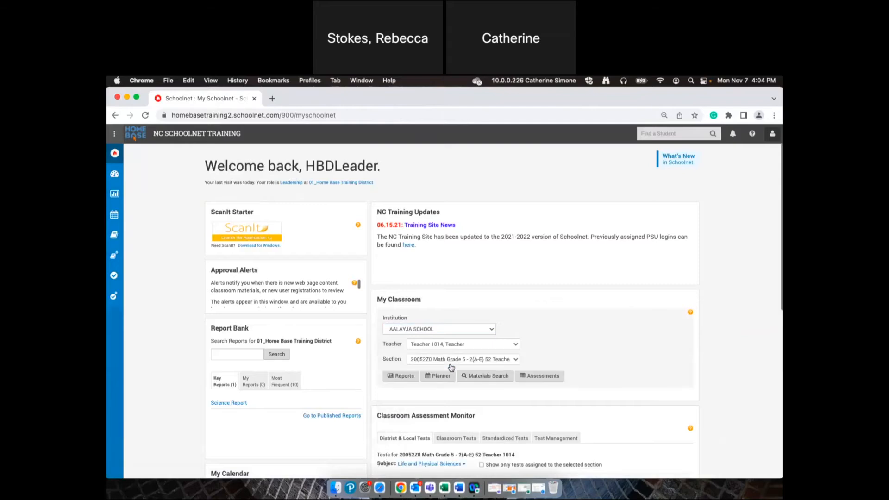
# Open the reports for the Math Grade 5 section and switch the Reporting Dashboard to all sections of that course
pyautogui.click(404, 377)
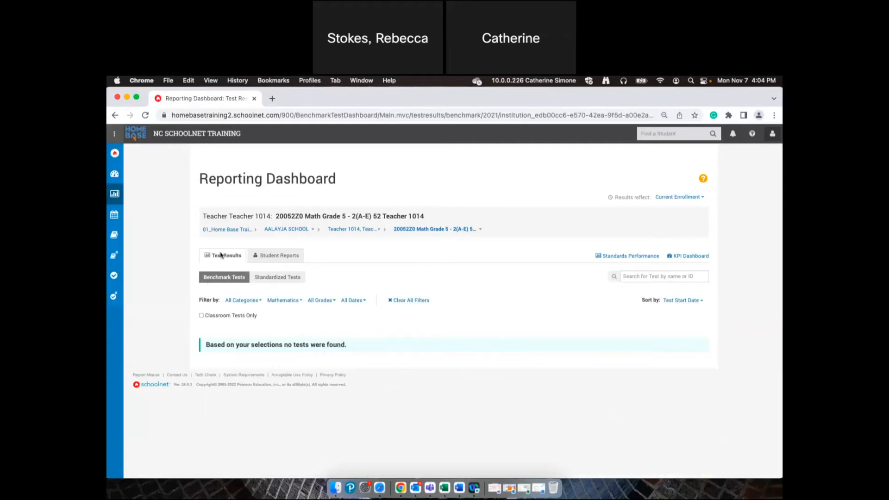
pyautogui.click(441, 235)
pyautogui.click(440, 265)
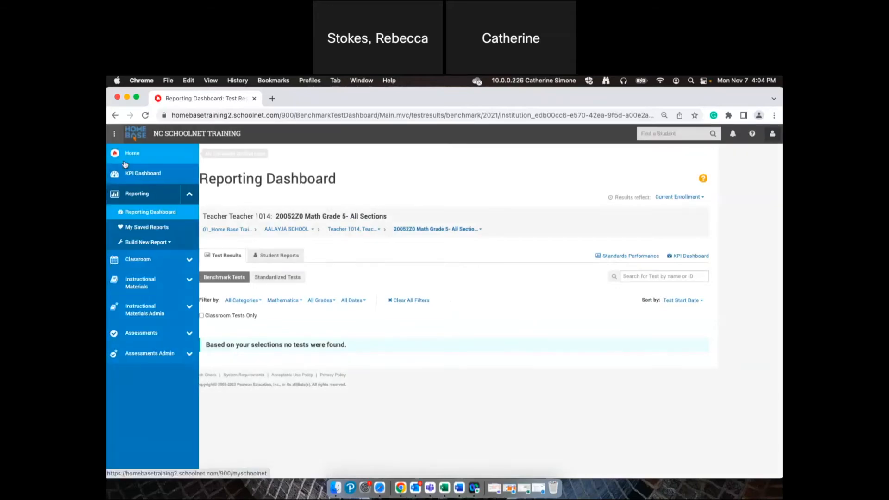
# Return to the home page and set the My Classroom section to 30052Z0 SCIENCE - GRADE 5 - 3(A-E)
pyautogui.click(122, 152)
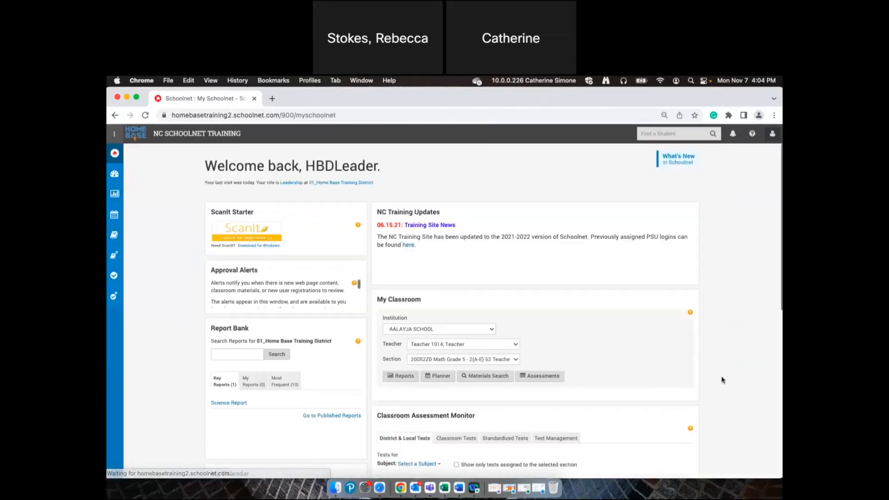
pyautogui.scroll(-2, 722, 380)
pyautogui.scroll(-4, 721, 378)
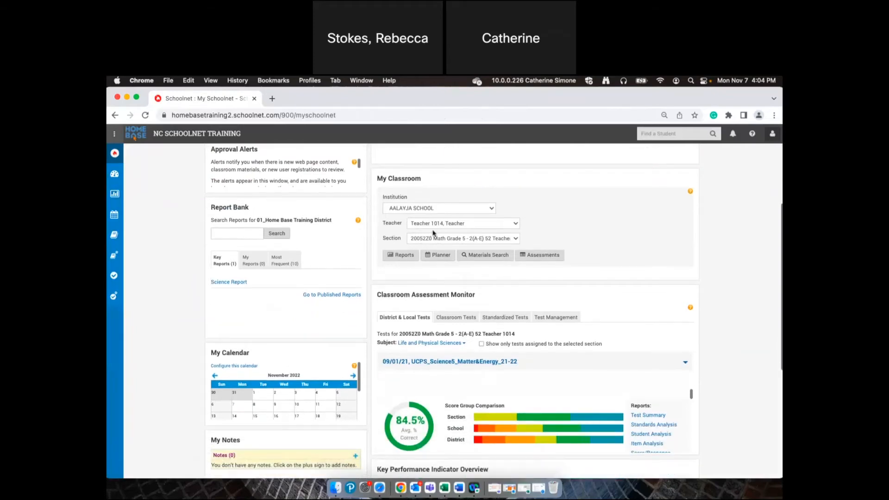
pyautogui.click(471, 239)
pyautogui.click(477, 277)
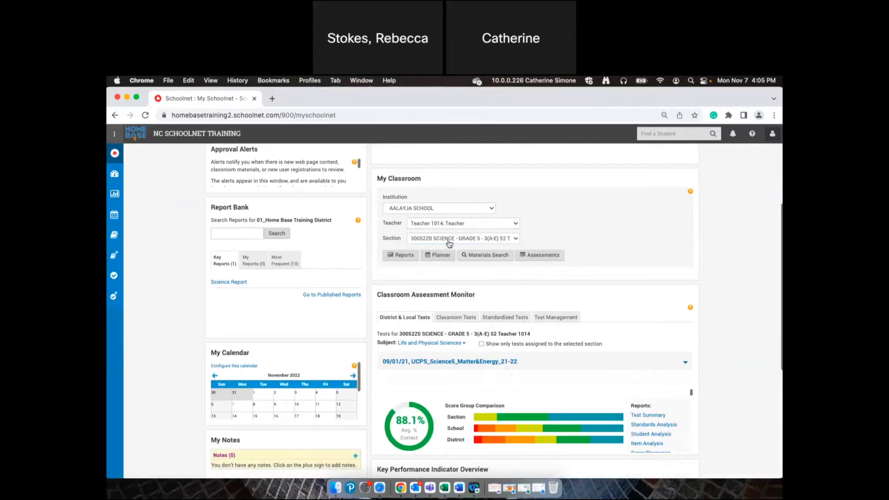
# Open the science section's Test Summary report for UCPS_Science5_Matter&Energy_21-22 and review its score groups and student scores
pyautogui.click(657, 416)
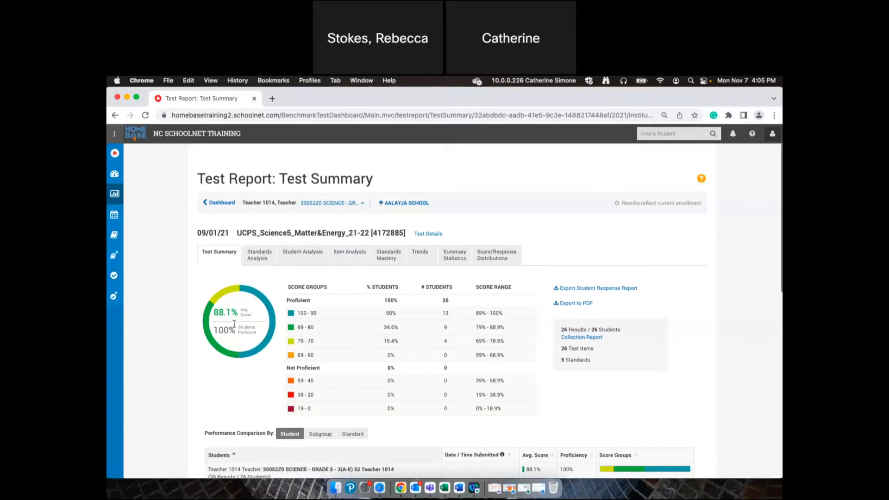
pyautogui.scroll(-3, 234, 324)
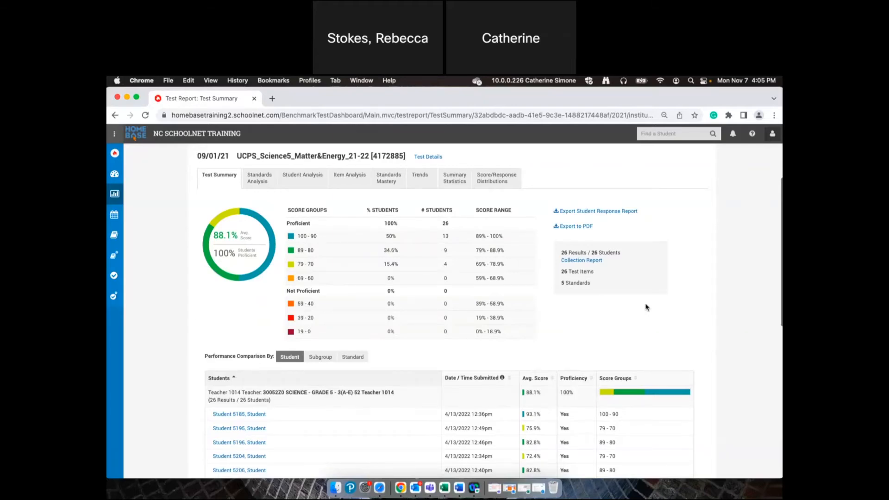
pyautogui.scroll(-3, 646, 307)
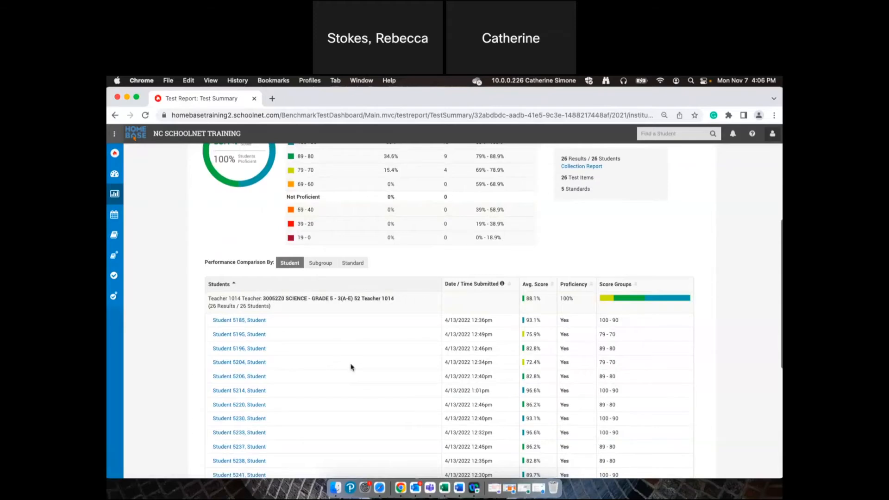
pyautogui.scroll(1, 351, 367)
pyautogui.scroll(2, 351, 367)
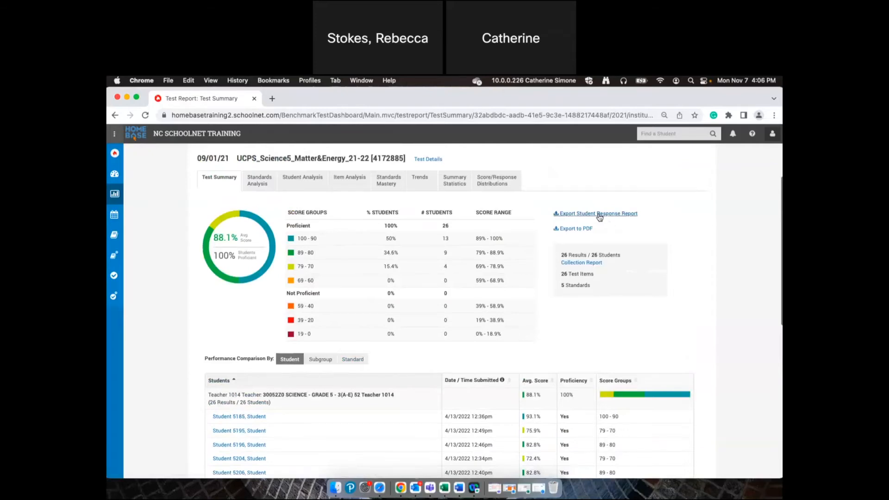
# Export the Student Response Report without the Student ID and open the downloaded PDF to review the first student's responses
pyautogui.click(599, 214)
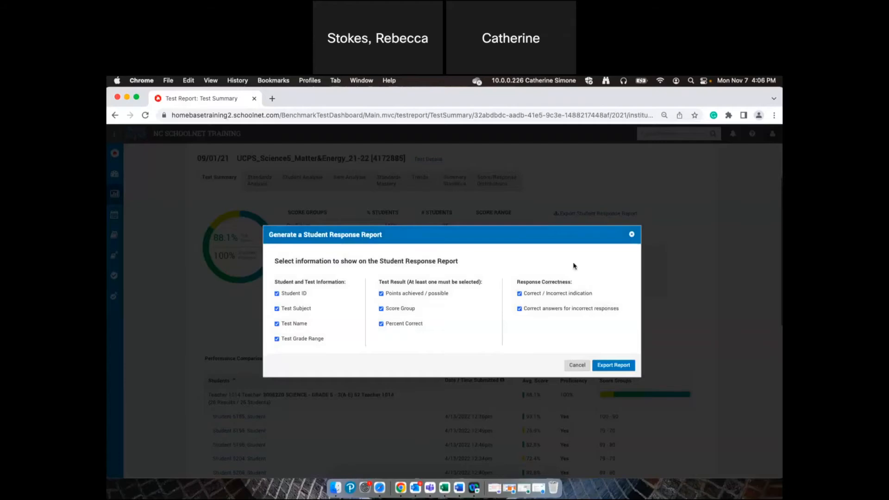
pyautogui.click(282, 294)
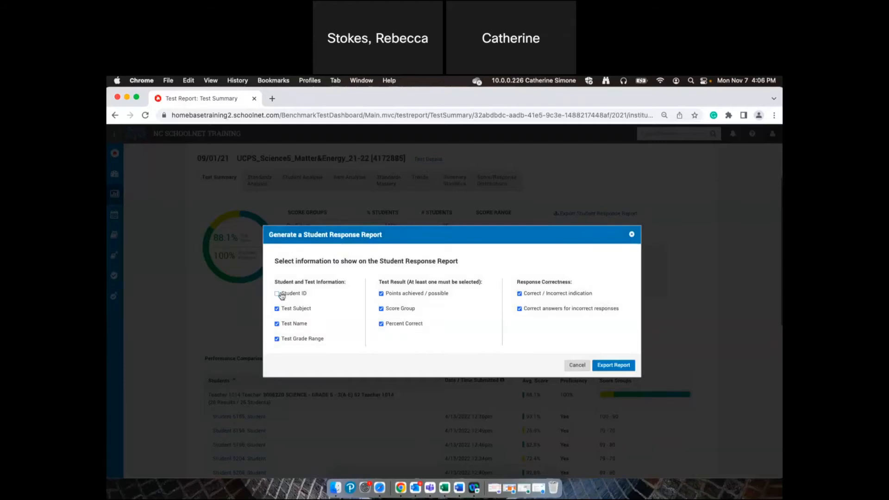
pyautogui.click(633, 369)
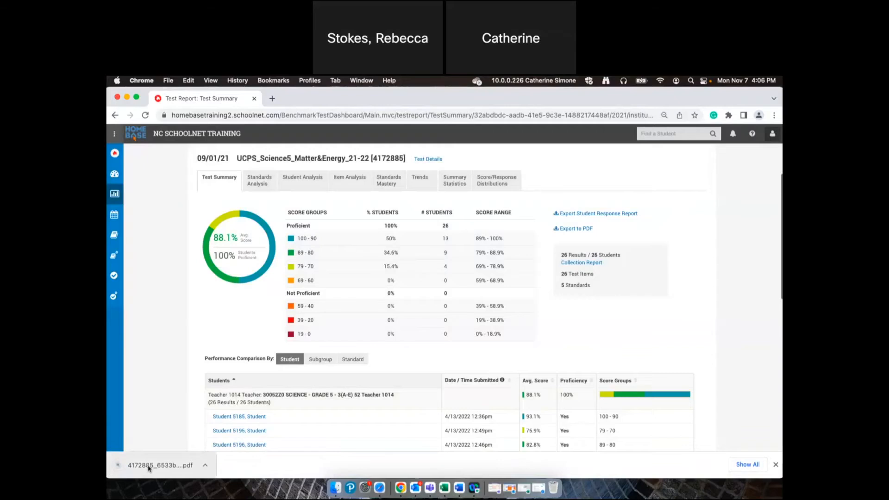
pyautogui.click(148, 465)
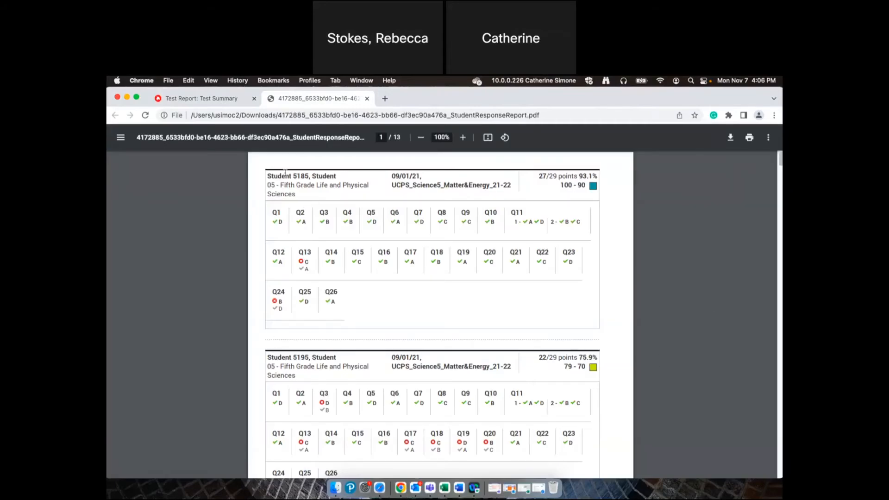
pyautogui.moveTo(271, 176); pyautogui.dragTo(363, 181)
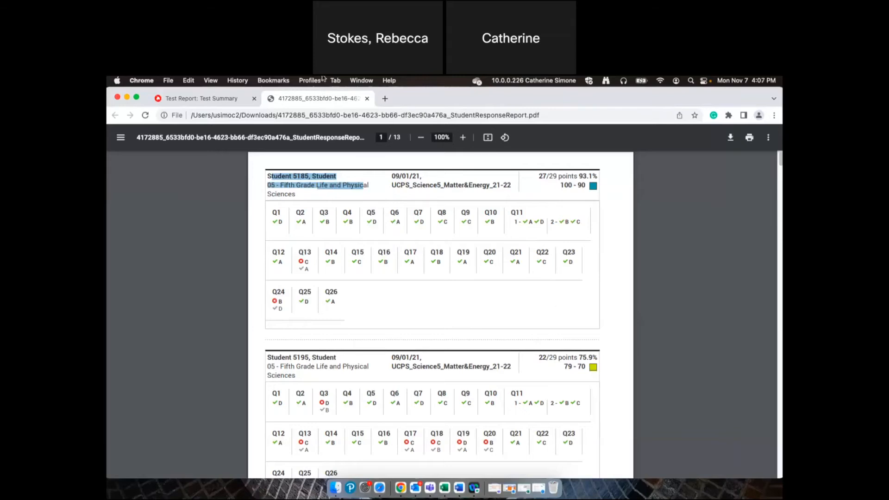
# Go through the Collection Report's student list for UCPS_Science5_Matter&Energy_21-22 and view the test's Proctor Dashboard
pyautogui.click(213, 100)
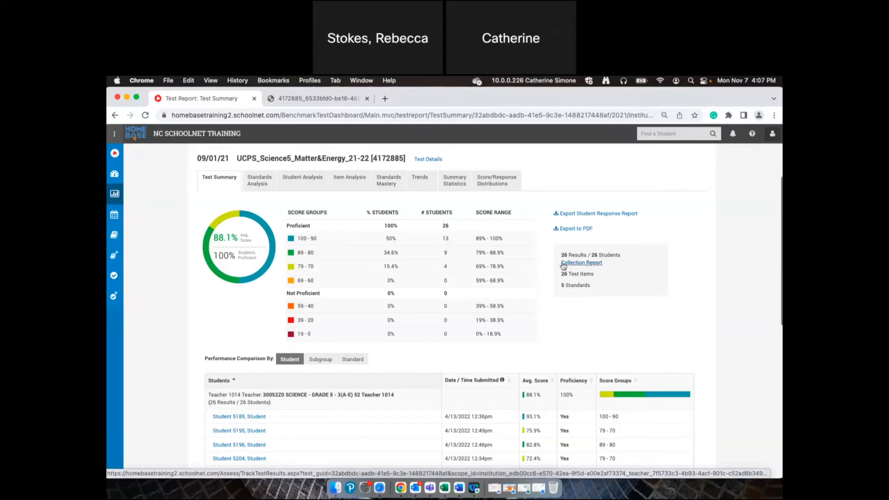
pyautogui.click(600, 264)
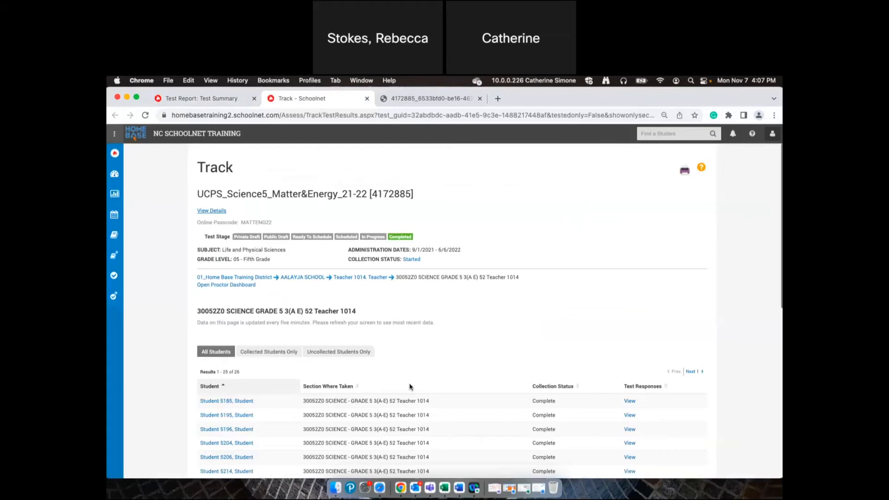
pyautogui.scroll(-10, 492, 365)
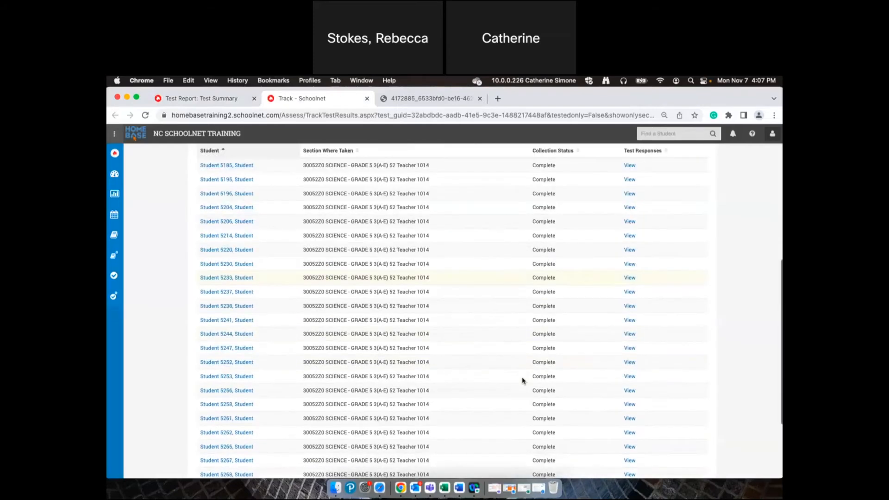
pyautogui.scroll(-2, 521, 380)
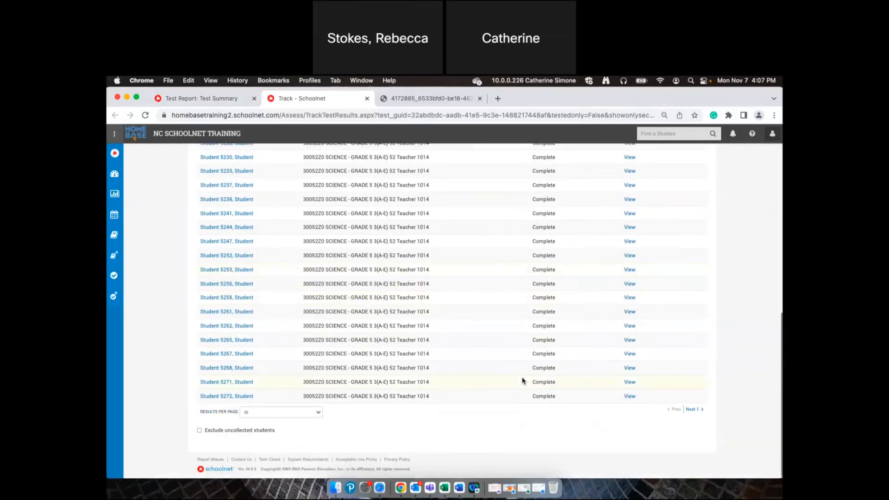
pyautogui.click(690, 409)
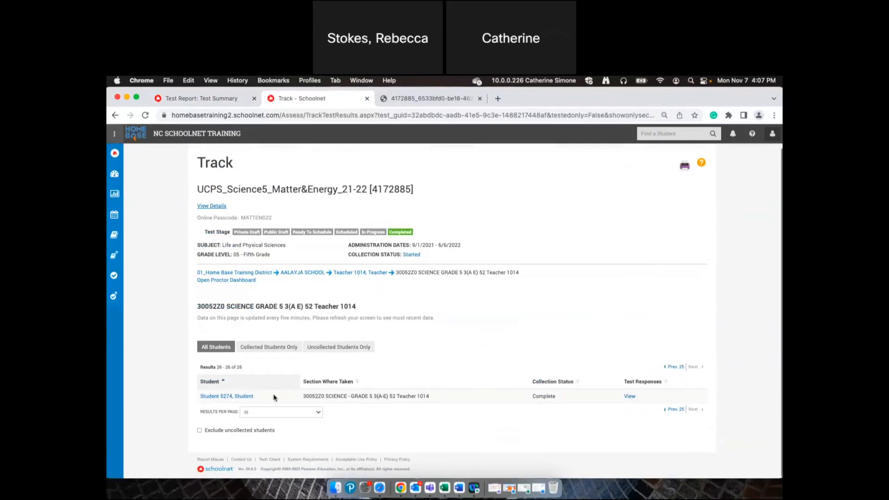
pyautogui.click(670, 409)
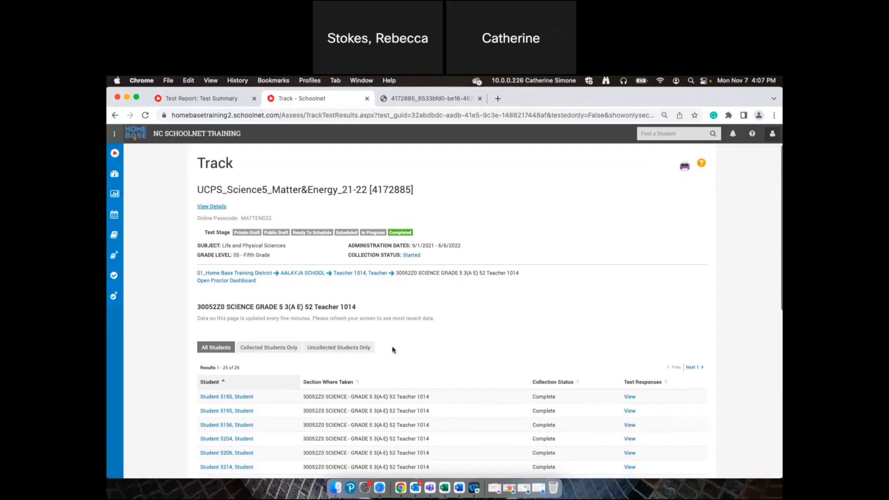
pyautogui.click(241, 281)
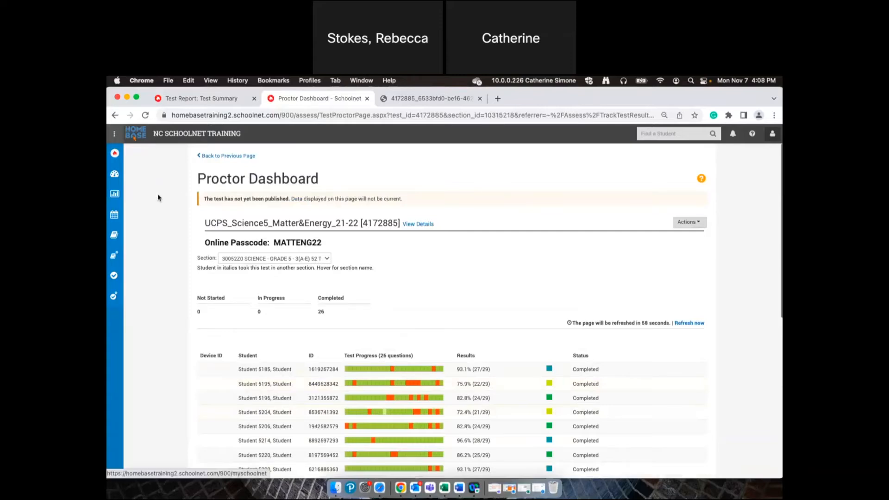
pyautogui.click(211, 158)
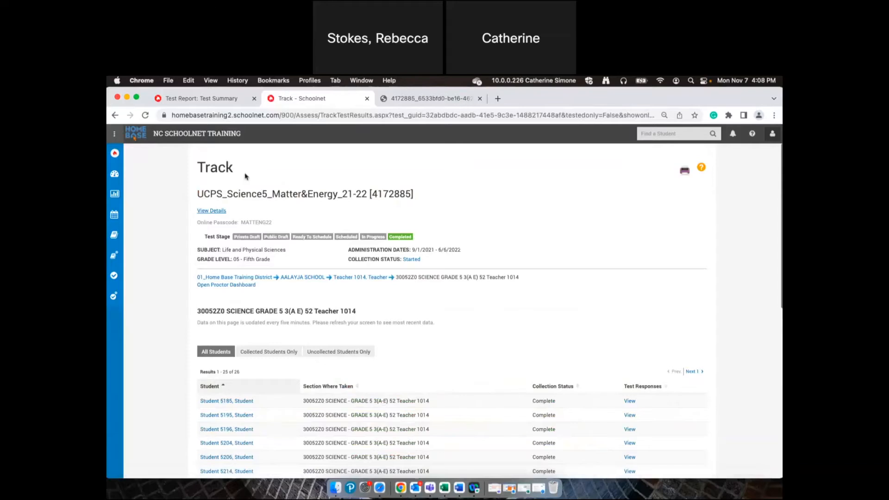
# Open UCPS_Science5_BodySystems_21-22 from the science section's reports on the home page and look at its Test Summary and Item Analysis
pyautogui.moveTo(131, 158)
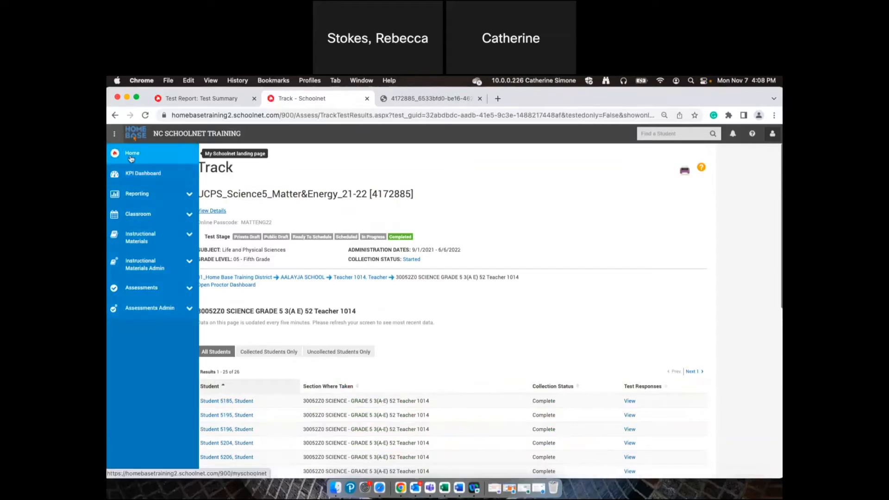
pyautogui.click(131, 157)
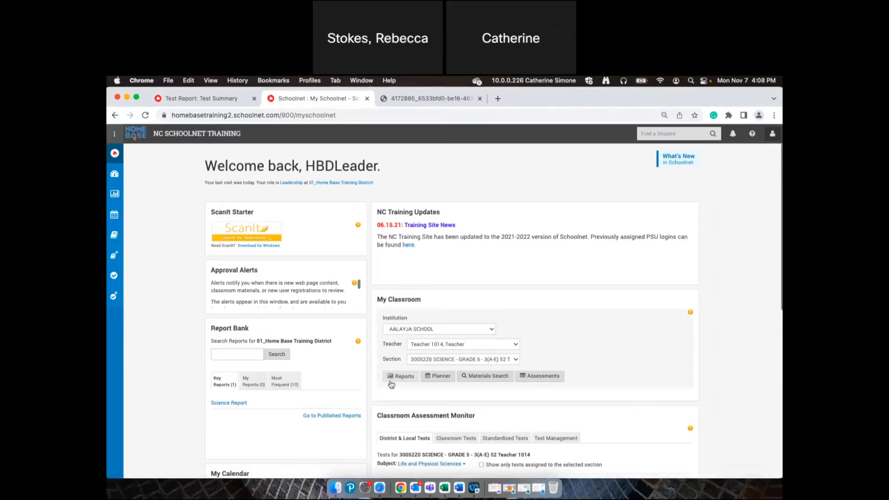
pyautogui.click(391, 378)
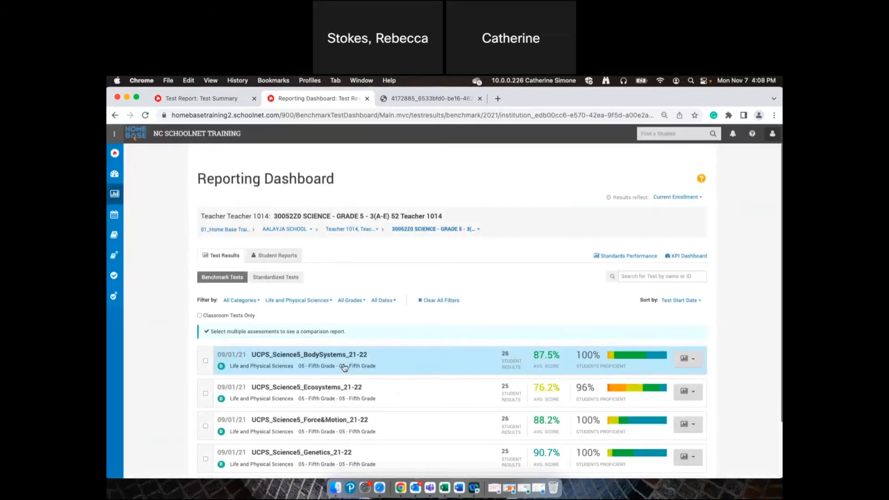
pyautogui.click(344, 367)
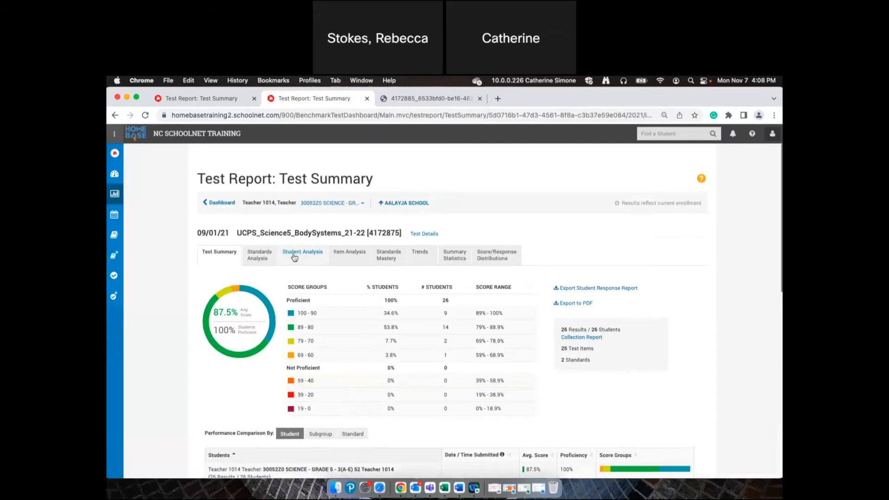
pyautogui.click(355, 260)
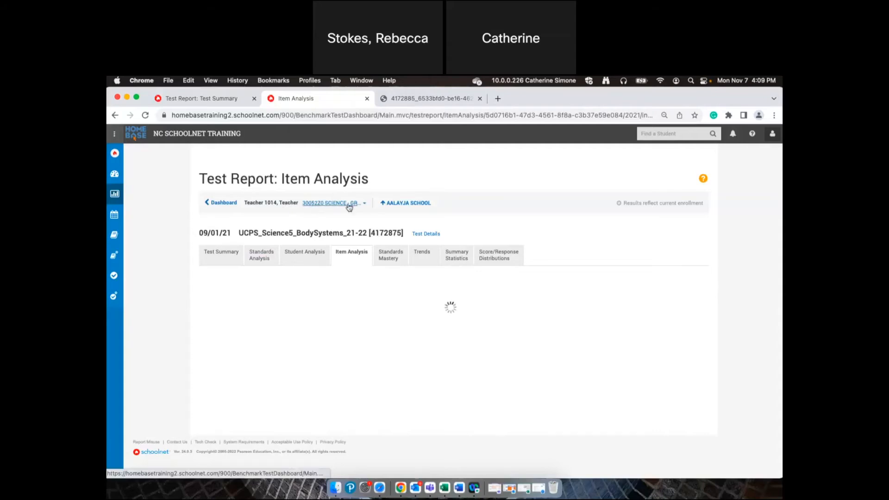
pyautogui.click(228, 262)
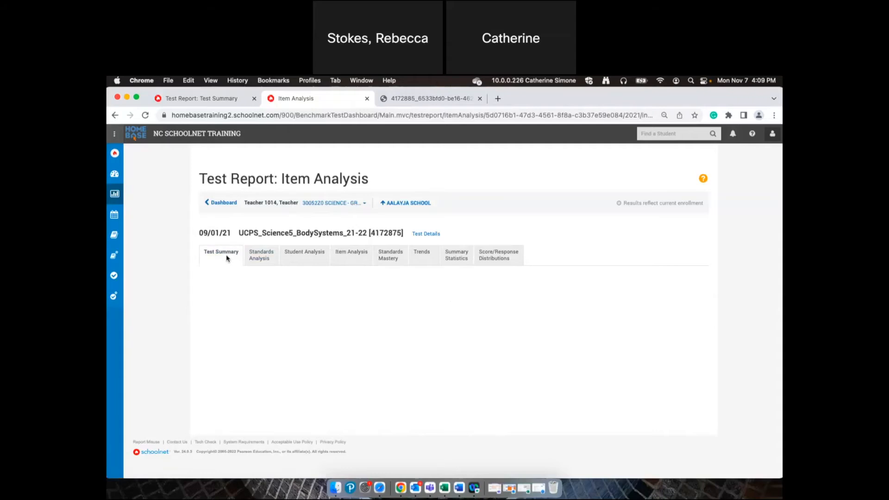
# Reload the stalled BodySystems Item Analysis report and close its browser tab
pyautogui.click(145, 116)
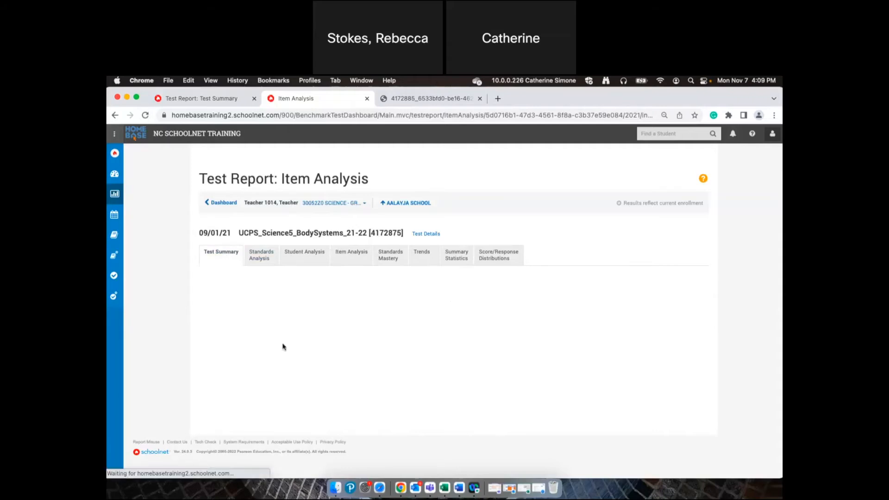
pyautogui.moveTo(130, 154)
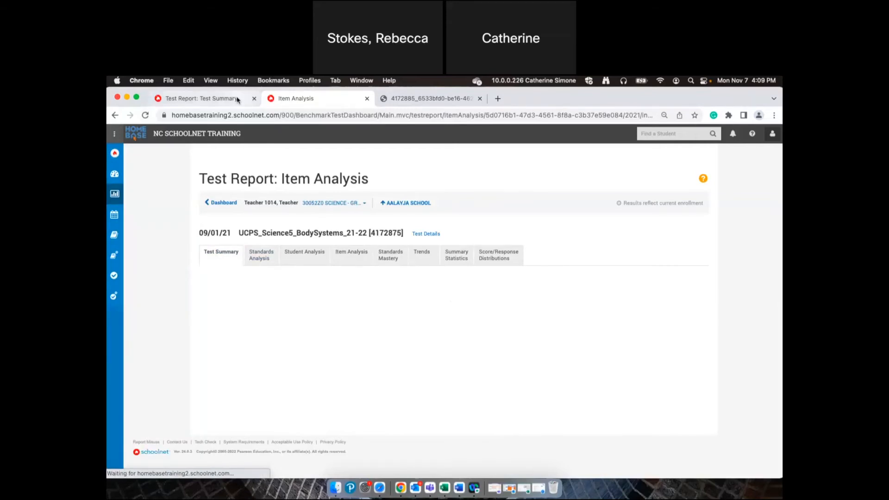
pyautogui.click(366, 98)
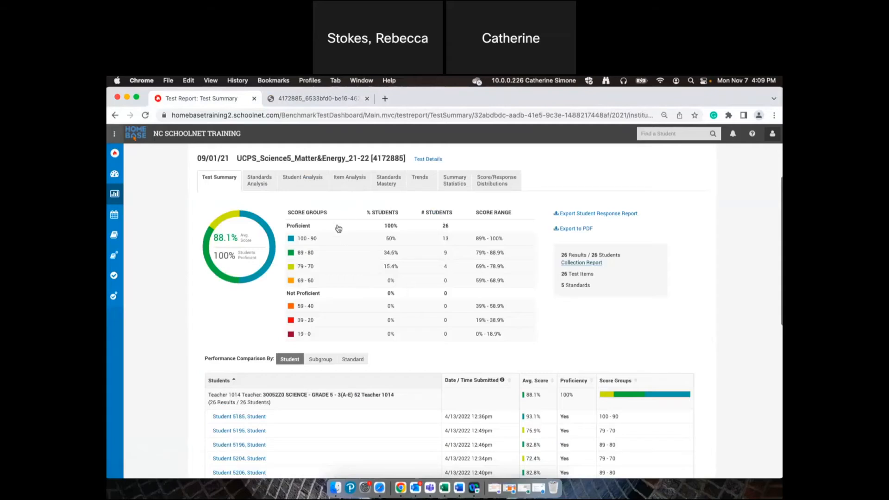
# Close the downloaded response PDF and try to reload the unresponsive Test Summary report for UCPS_Science5_Matter&Energy_21-22
pyautogui.click(146, 115)
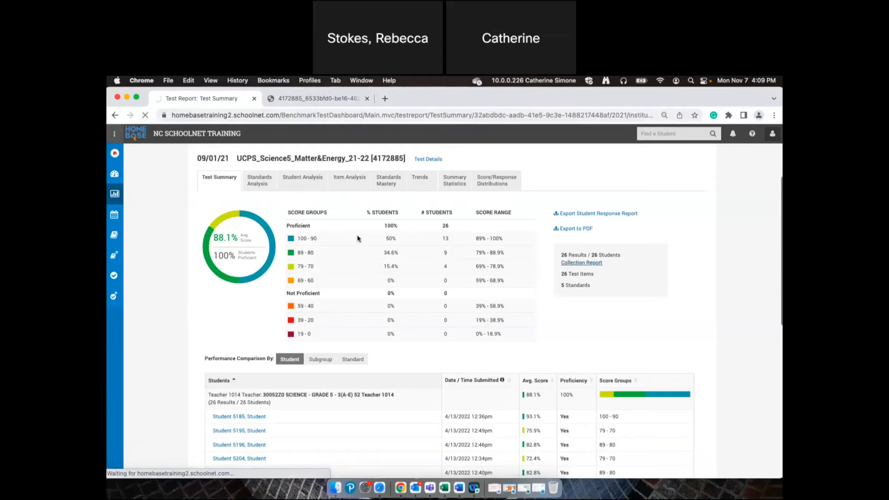
pyautogui.click(367, 98)
pyautogui.click(478, 219)
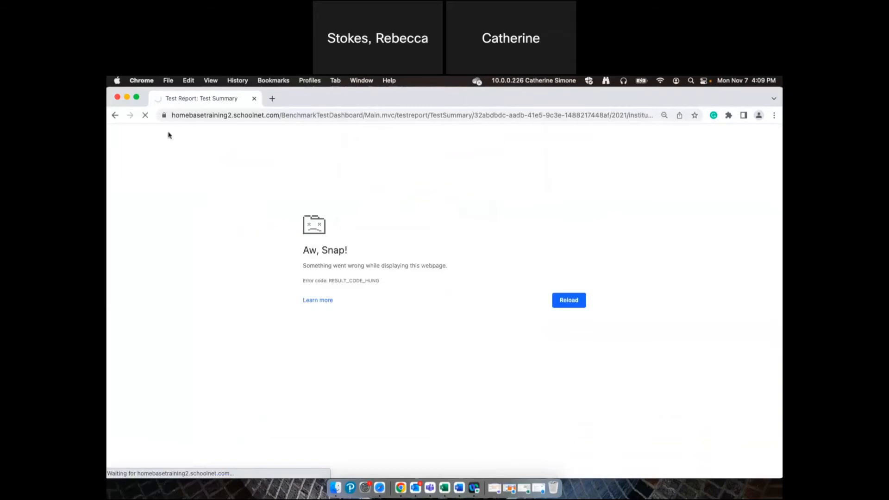
pyautogui.click(572, 304)
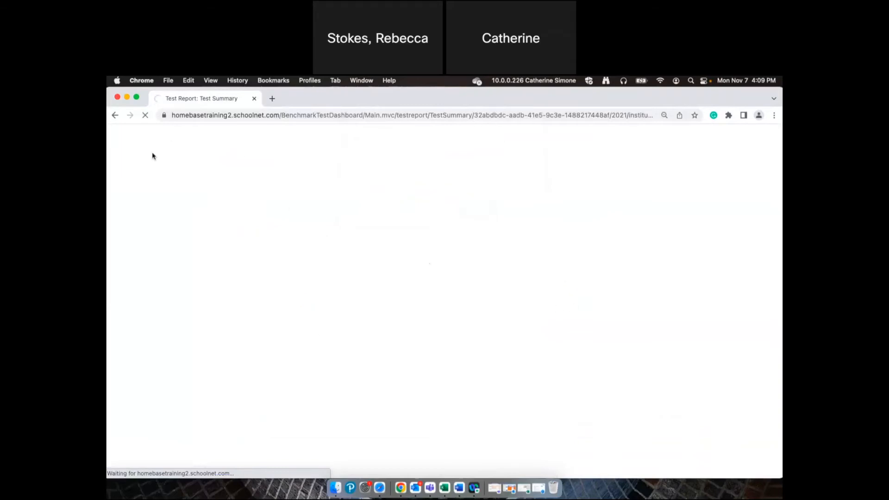
pyautogui.click(145, 116)
pyautogui.click(148, 118)
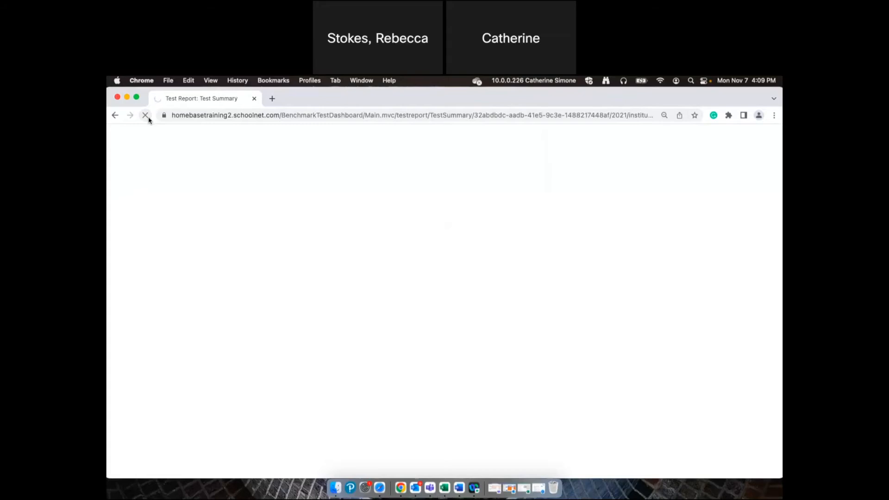
# Replace the hung report with a fresh session of the NC Training Site and open Item Analysis for UCPS_Science5_Matter&Energy_21-22
pyautogui.click(272, 98)
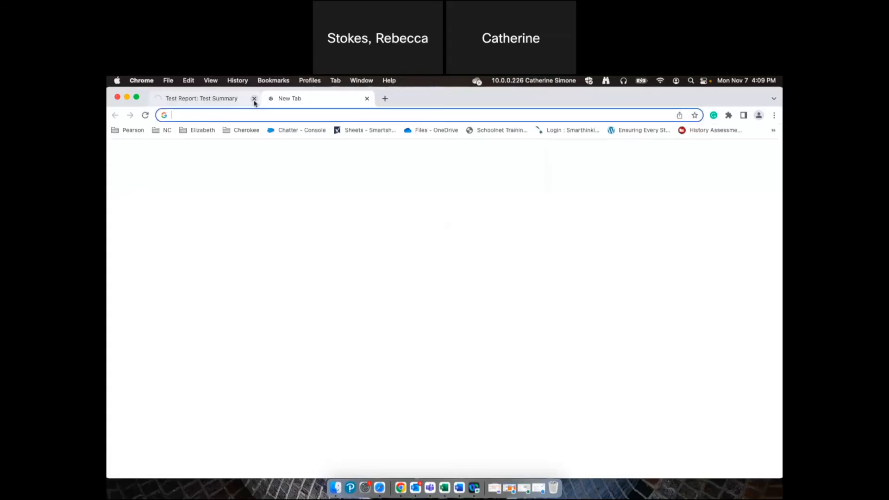
pyautogui.click(159, 131)
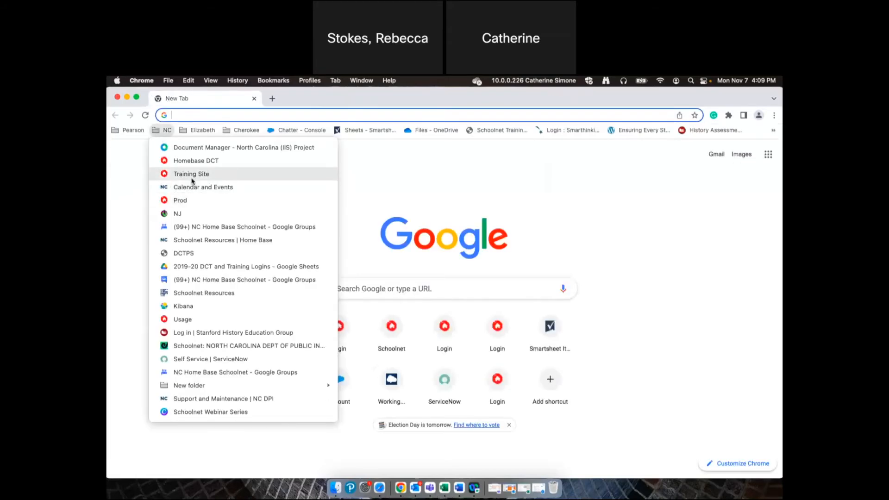
pyautogui.click(191, 174)
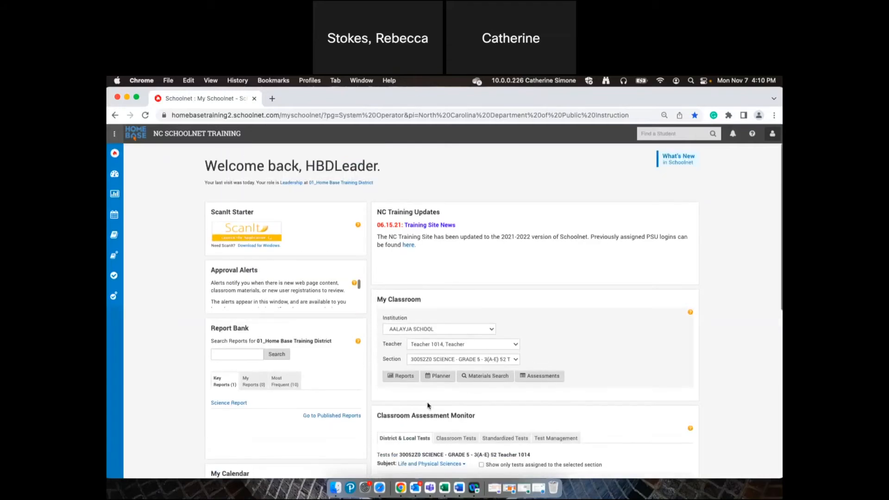
pyautogui.scroll(-4, 420, 386)
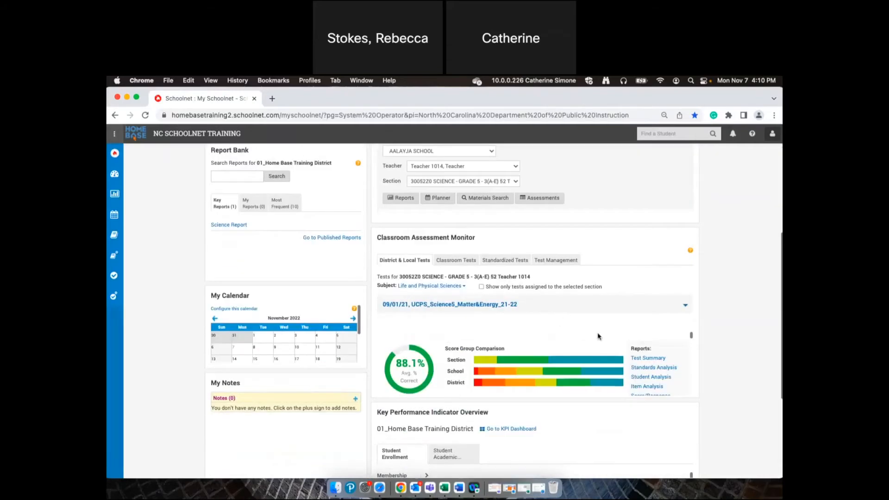
pyautogui.click(647, 358)
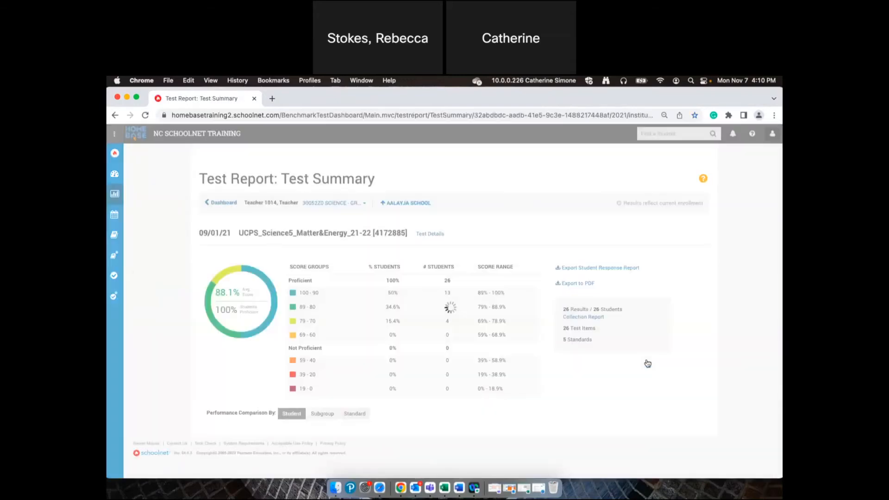
pyautogui.click(356, 257)
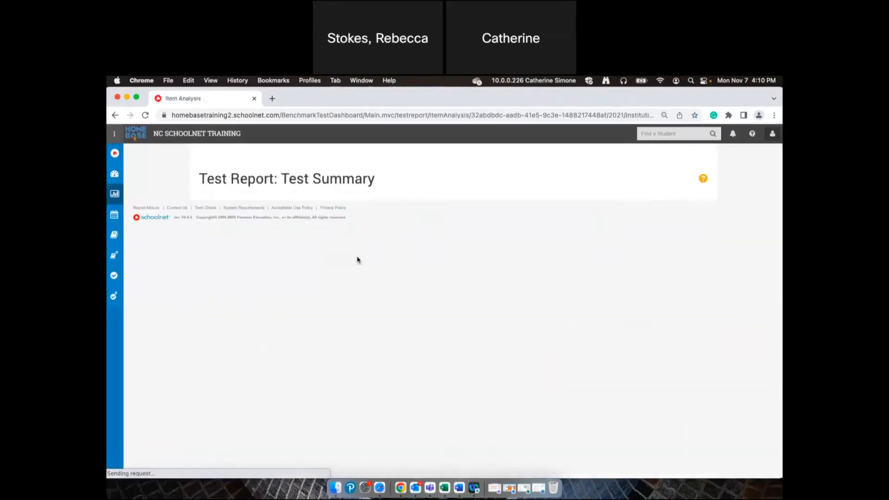
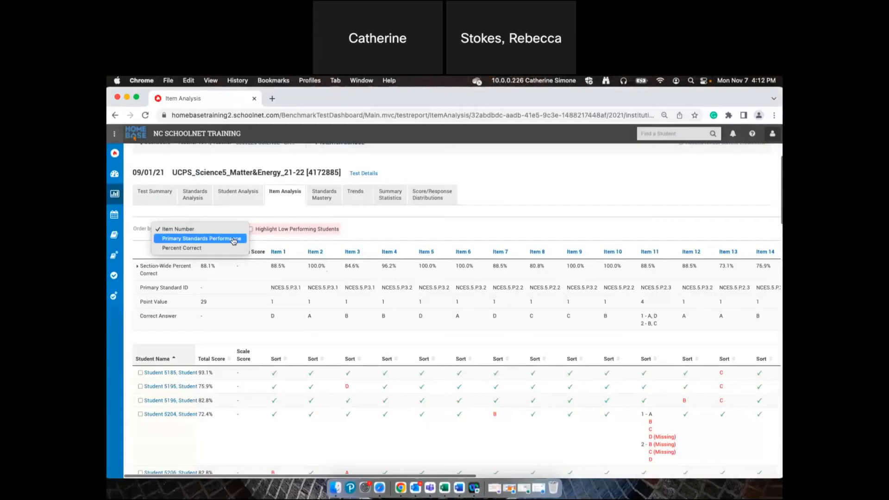
# Order the Item Analysis by Primary Standards Performance and read the standard descriptions and percent-correct values for the grouped items
pyautogui.click(234, 239)
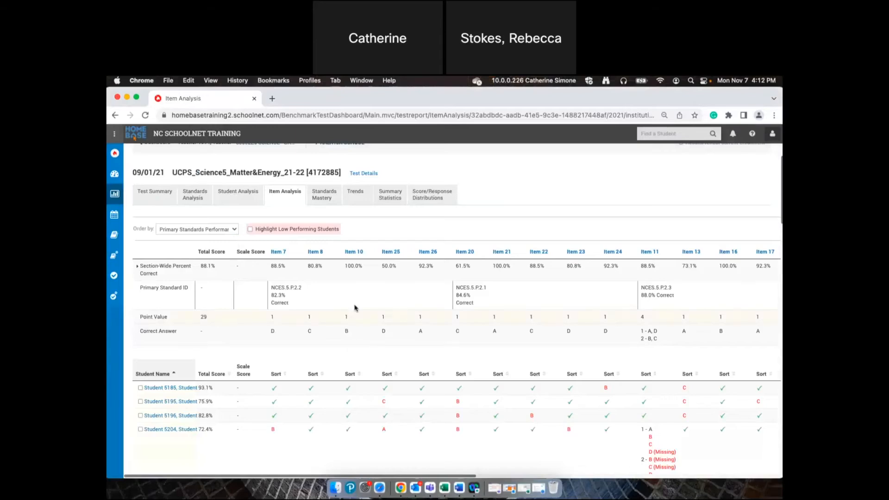
pyautogui.moveTo(354, 303)
pyautogui.moveTo(478, 298)
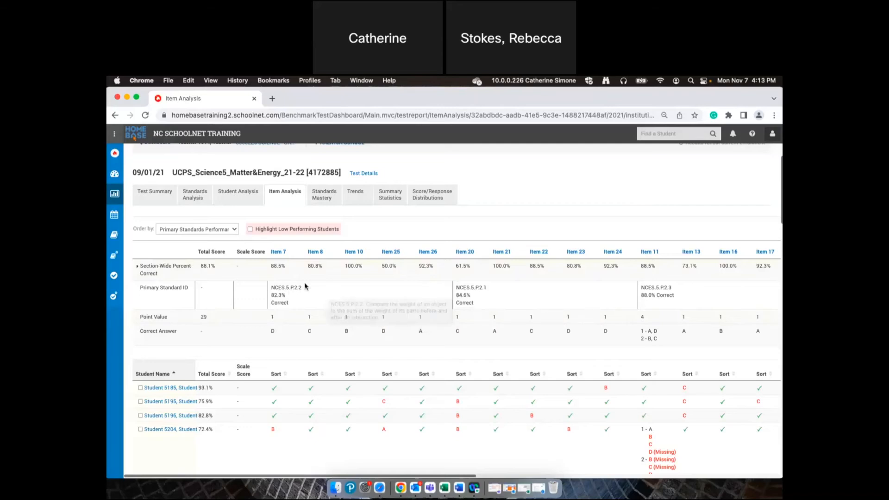
pyautogui.moveTo(318, 297)
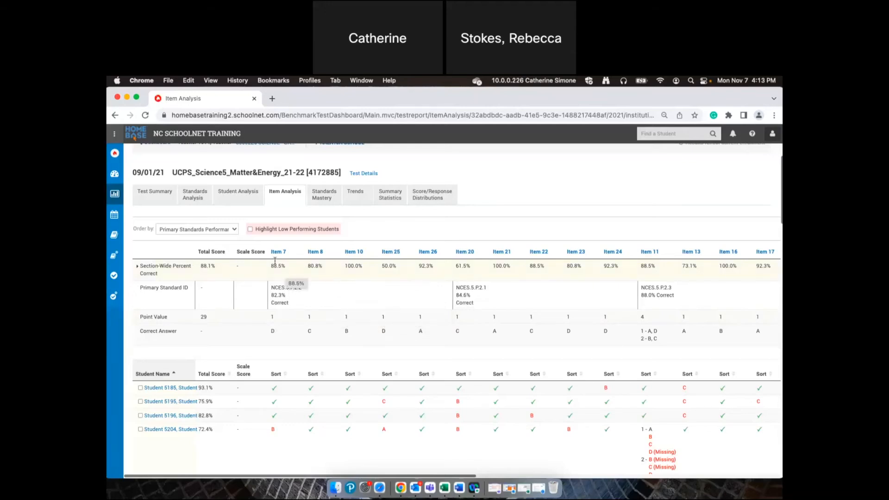
# Try to open the details of Item 25, exit the unresponsive page and reload the Item Analysis report
pyautogui.click(394, 254)
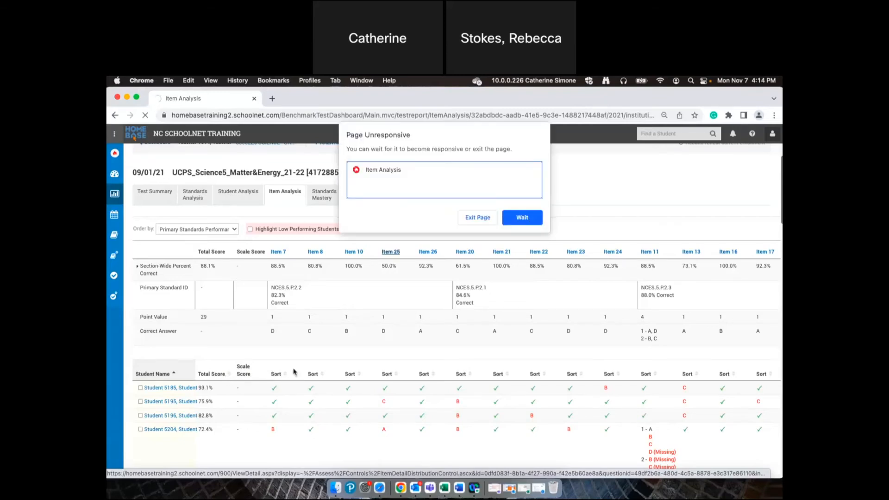
pyautogui.click(472, 217)
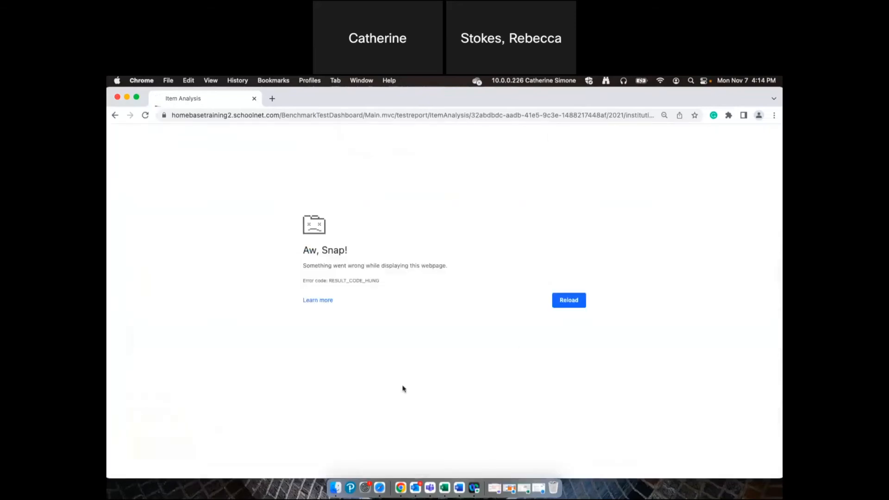
pyautogui.click(574, 300)
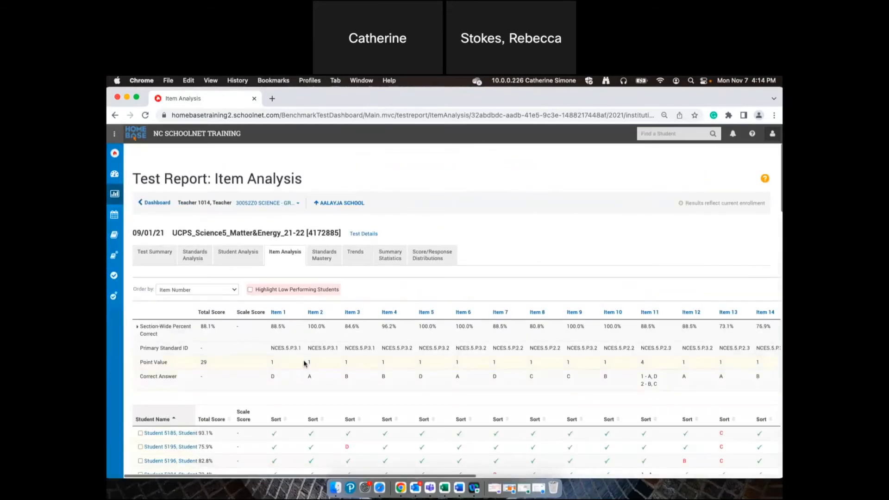
# Sort the students by their Item 1 responses and review who answered it incorrectly
pyautogui.scroll(-4, 318, 372)
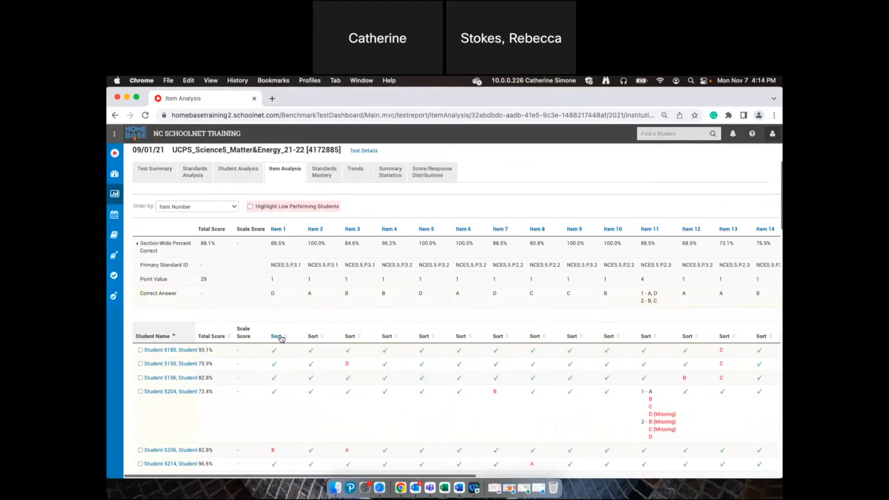
pyautogui.click(285, 342)
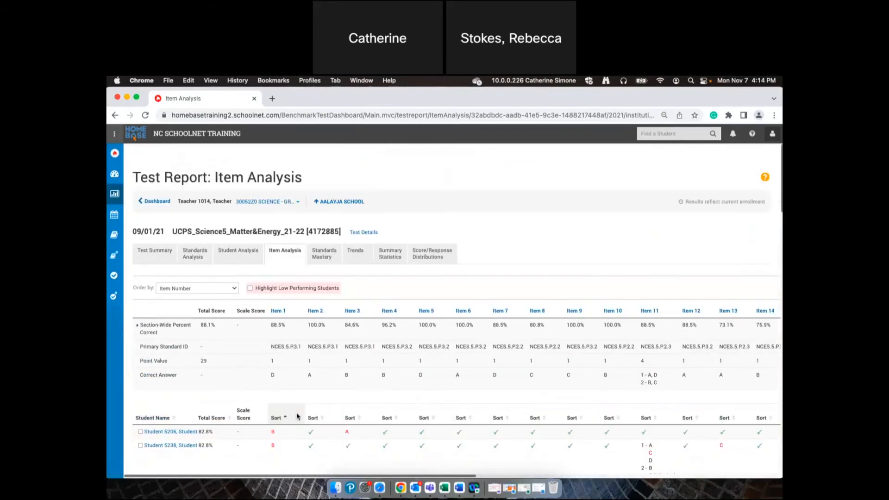
pyautogui.scroll(-2, 297, 416)
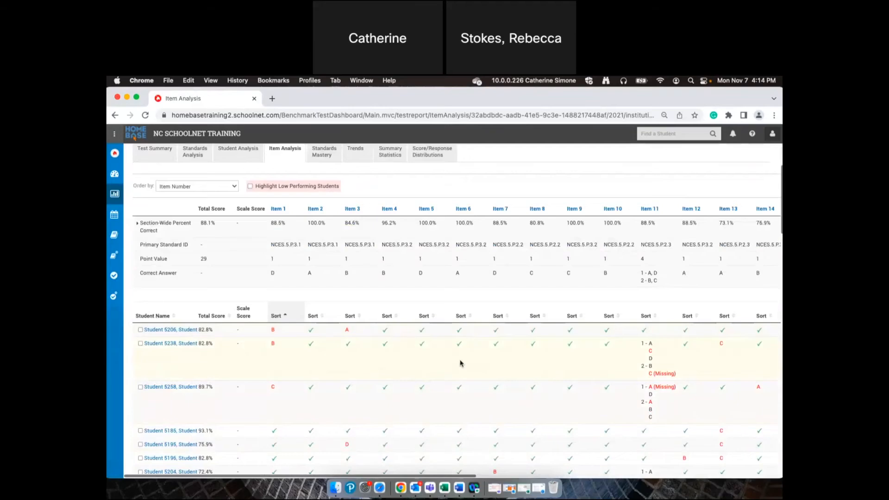
pyautogui.scroll(2, 365, 363)
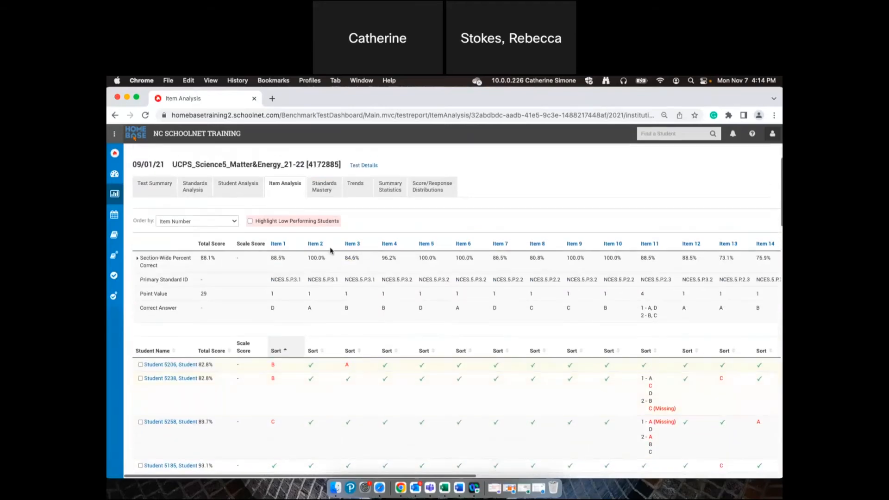
# Highlight low performing students in the Item Analysis and look through the full student list
pyautogui.click(250, 222)
pyautogui.scroll(-5, 467, 343)
pyautogui.scroll(-10, 467, 343)
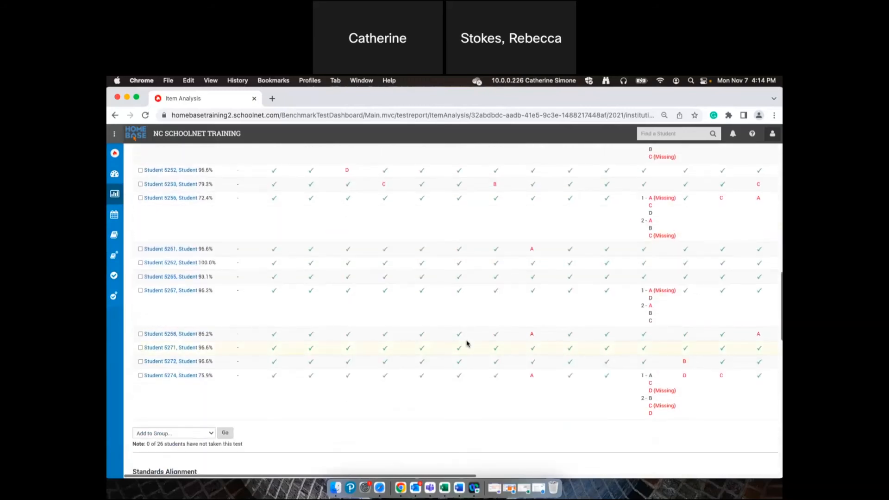
pyautogui.scroll(20, 467, 344)
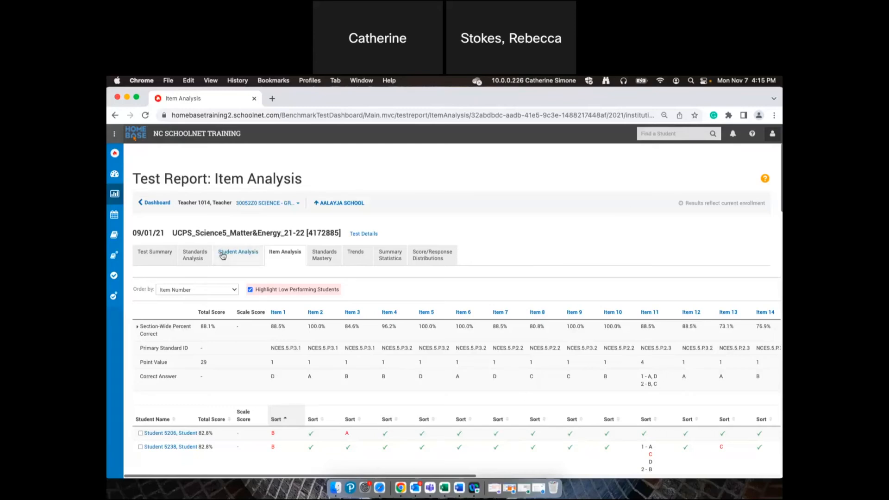
# Check the score range of the 89 - 80 group in the Test Summary and return to Item Analysis
pyautogui.click(154, 254)
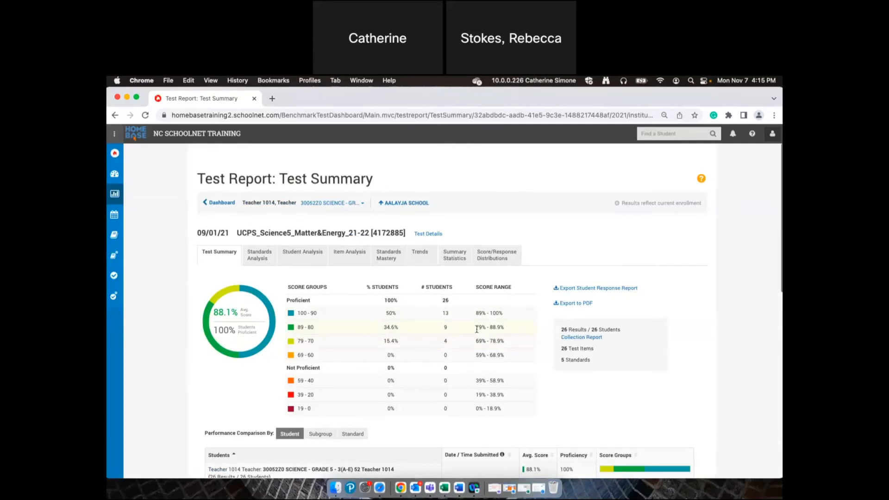
pyautogui.moveTo(477, 329); pyautogui.dragTo(508, 330)
pyautogui.click(350, 255)
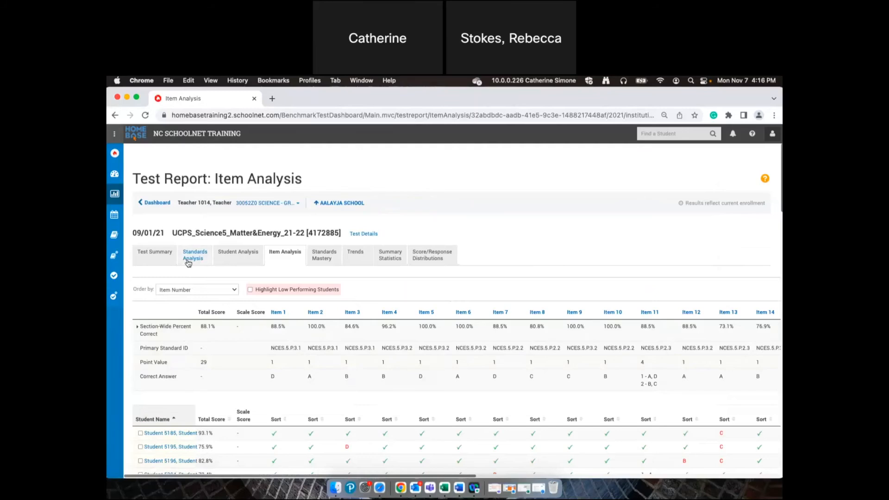
# Open the test's Standards Analysis and review the section's results-by-standard chart and the performance comparison below it
pyautogui.click(188, 263)
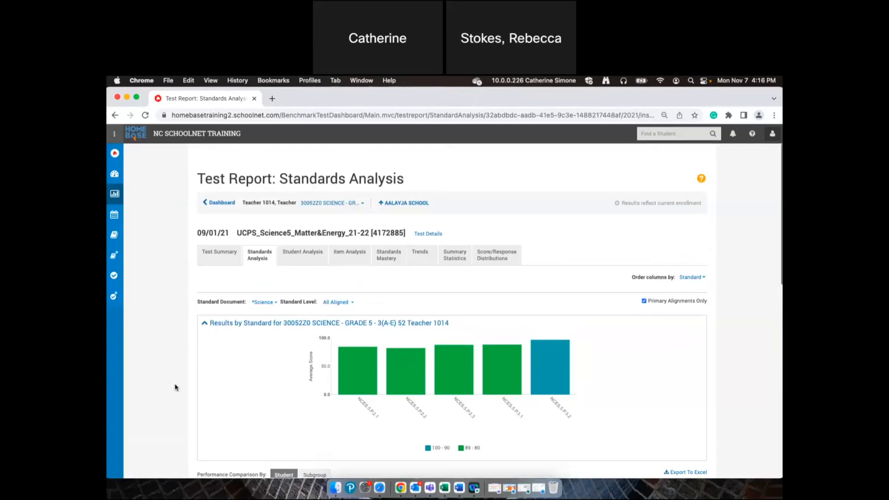
pyautogui.scroll(-3, 176, 386)
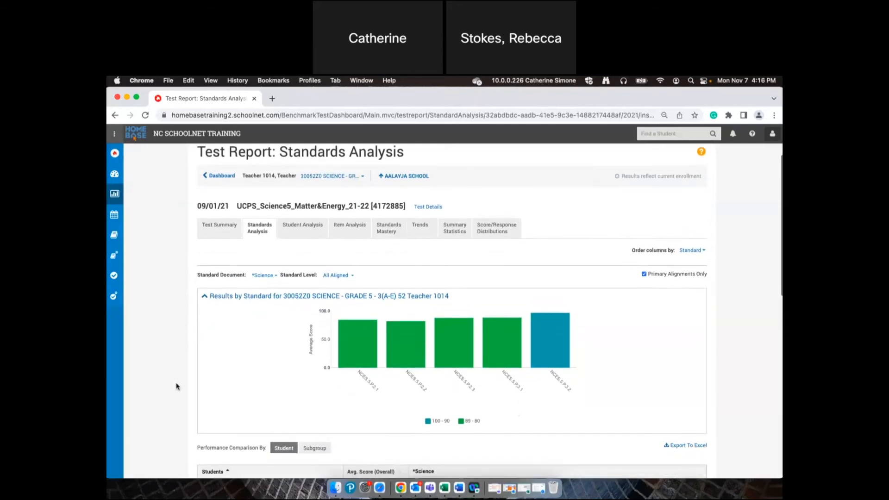
pyautogui.scroll(3, 177, 386)
pyautogui.scroll(-5, 176, 386)
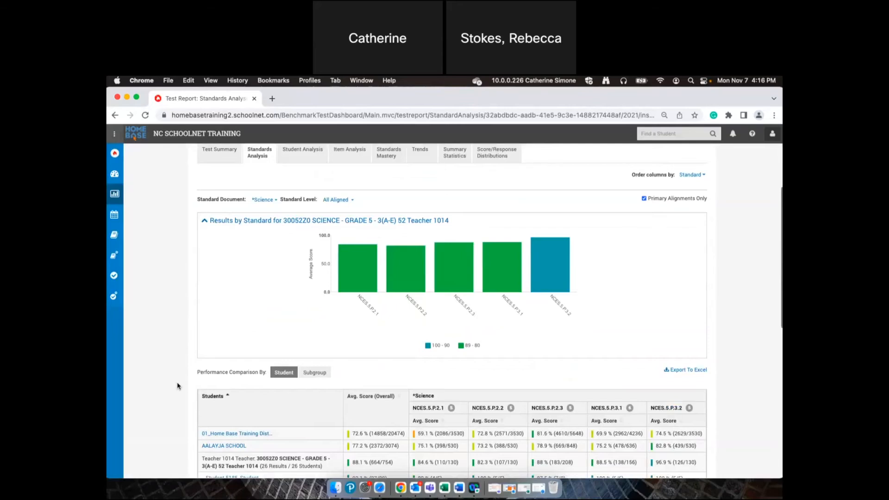
pyautogui.scroll(-2, 176, 385)
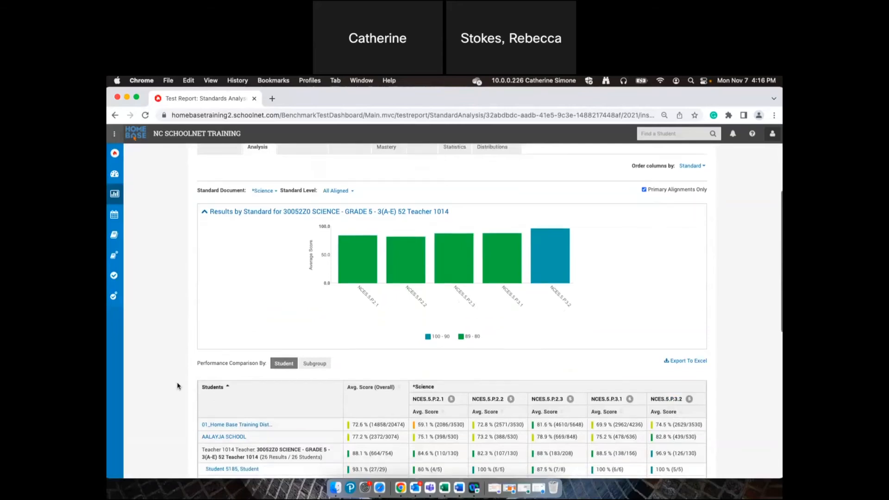
pyautogui.scroll(-1, 177, 385)
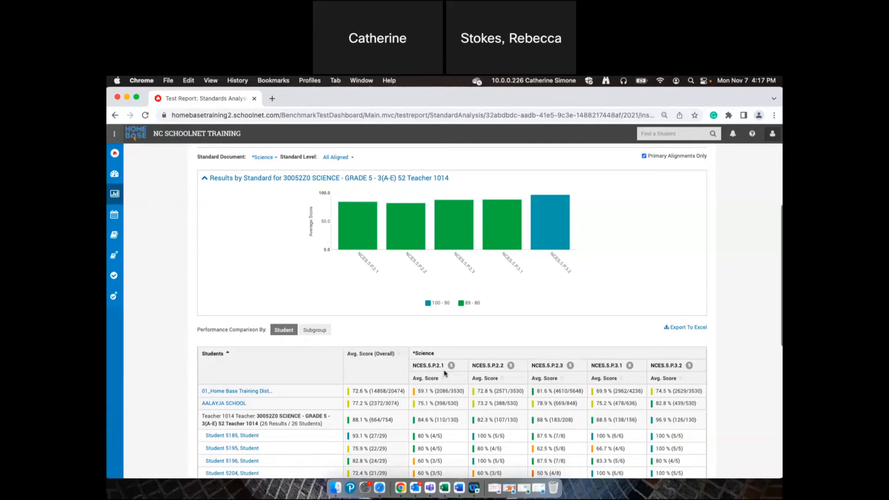
# Examine the standard descriptions and compare district, school, section and individual student average scores for each science standard
pyautogui.moveTo(493, 365)
pyautogui.moveTo(367, 251)
pyautogui.scroll(-2, 740, 368)
pyautogui.scroll(-6, 743, 370)
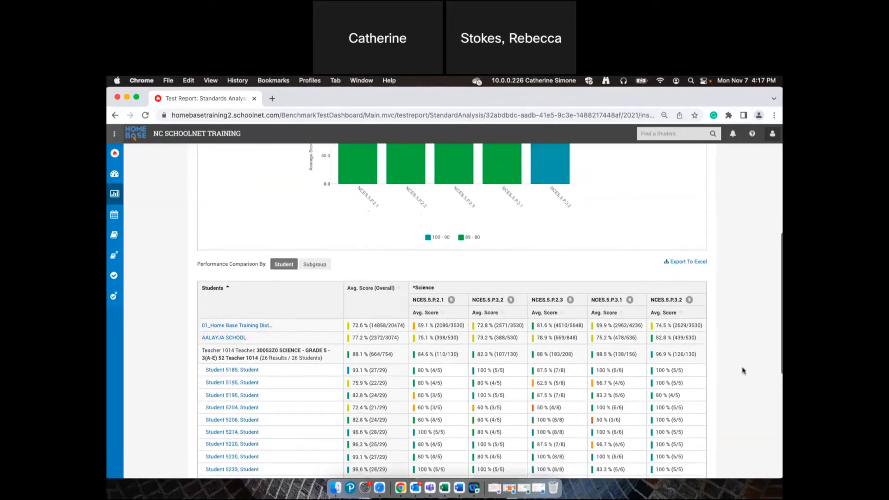
pyautogui.scroll(-1, 742, 371)
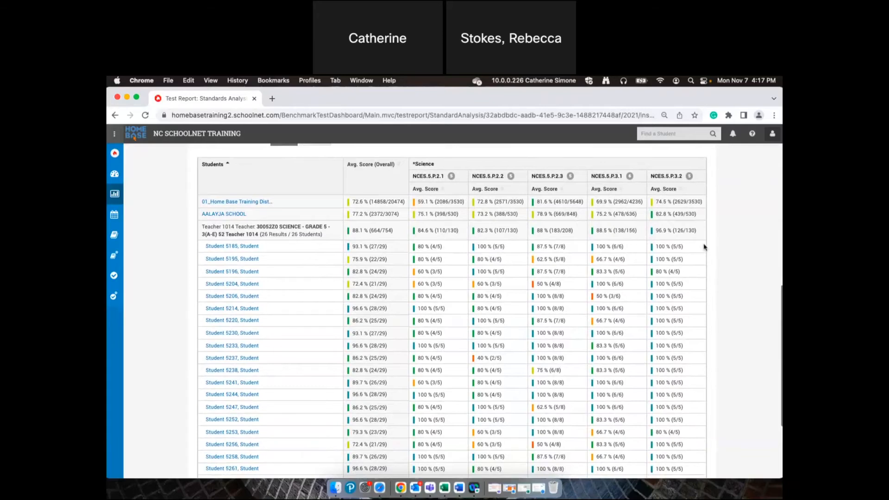
# Sort the student comparison by average score on NCES.5.P.2.1 and, to replace that order, on NCES.5.P.2.2, lowest scores first
pyautogui.click(443, 190)
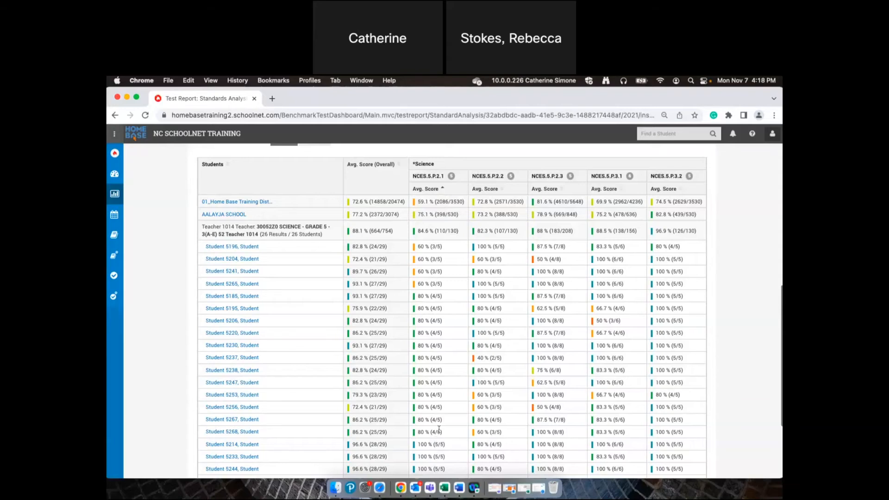
pyautogui.click(500, 189)
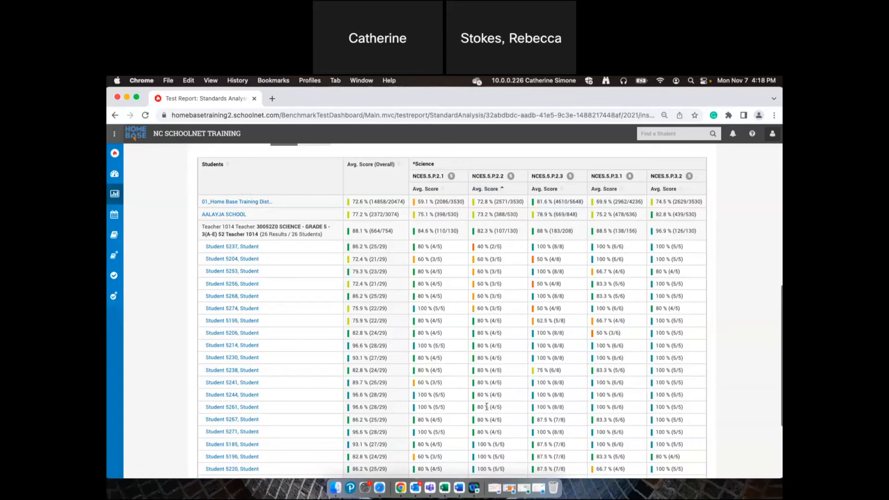
pyautogui.scroll(4, 486, 406)
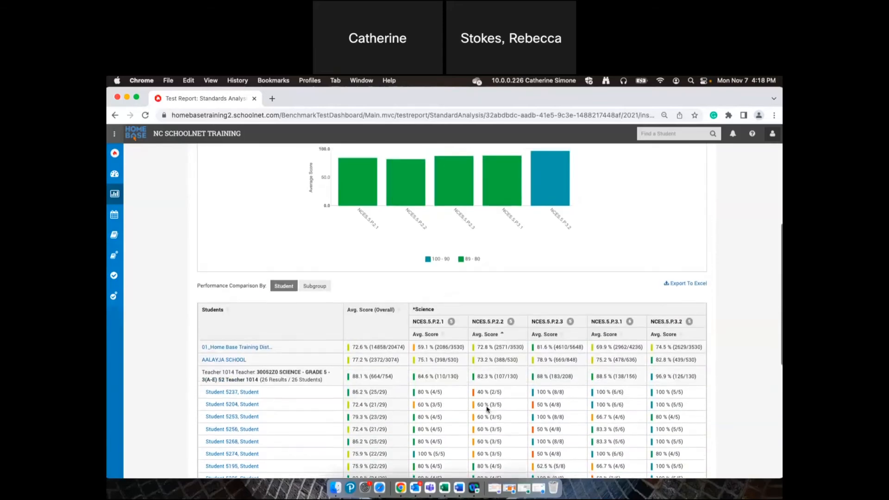
pyautogui.scroll(1, 487, 409)
pyautogui.scroll(2, 486, 407)
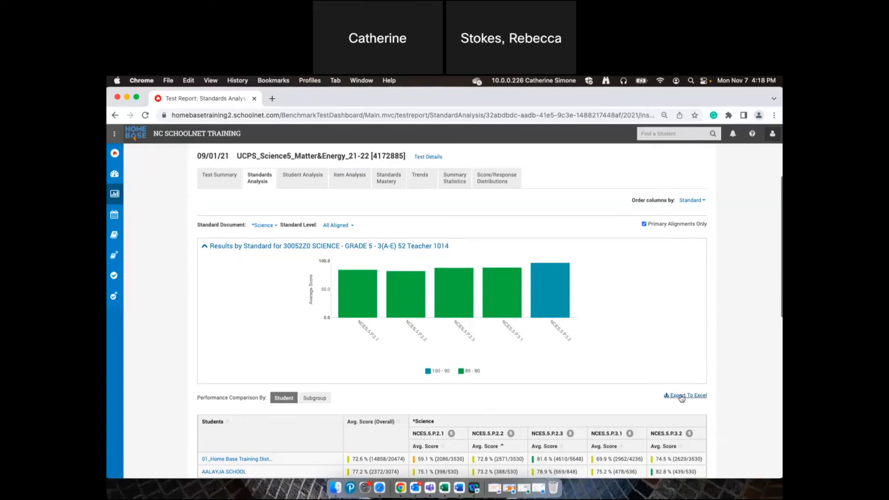
pyautogui.scroll(4, 720, 384)
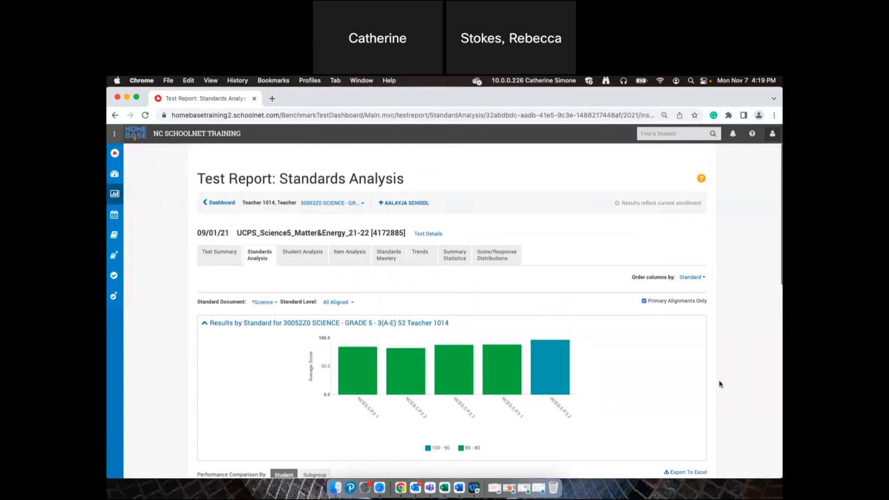
# View the section's performance comparison by subgroup and return to the comparison by student
pyautogui.scroll(-10, 721, 384)
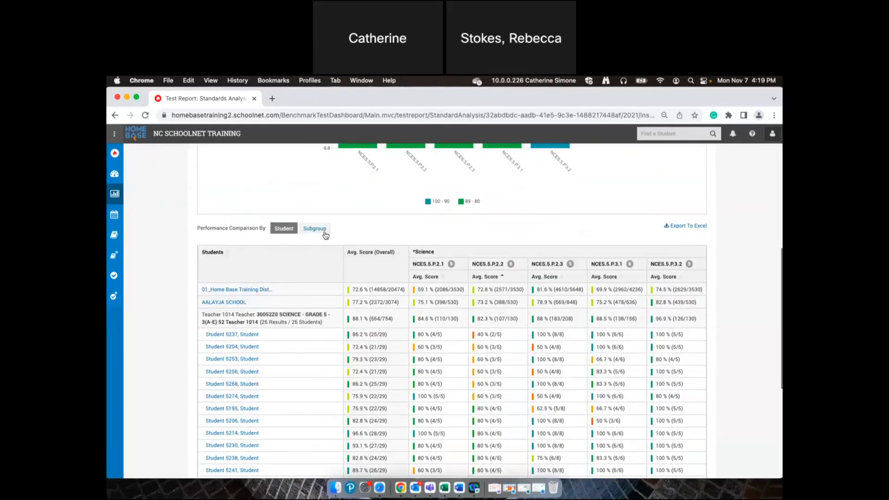
pyautogui.click(315, 228)
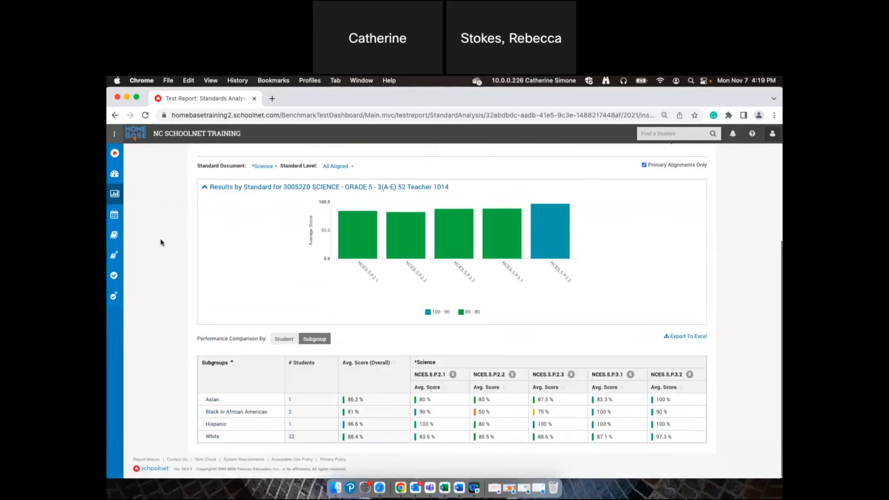
pyautogui.click(289, 342)
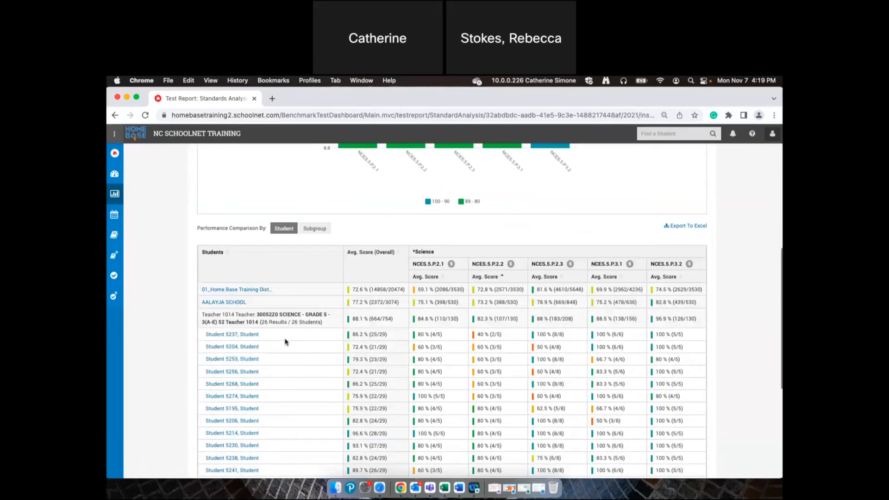
# Open AALAYJA SCHOOL's Standards Analysis and review its results-by-standard chart and the teacher comparison
pyautogui.click(231, 304)
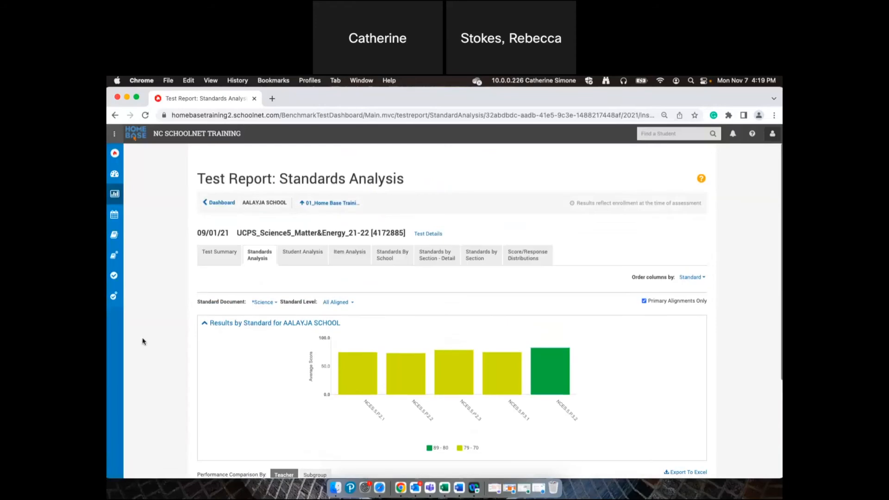
pyautogui.scroll(-2, 153, 340)
pyautogui.scroll(-1, 159, 338)
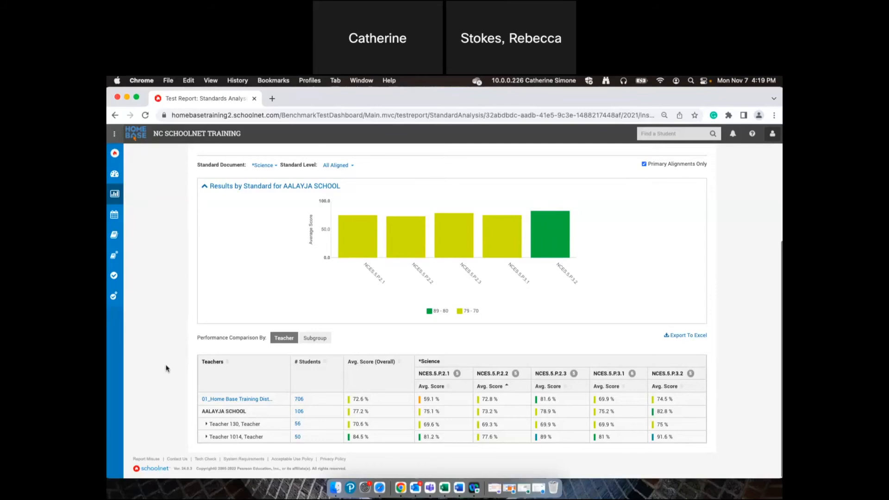
pyautogui.scroll(5, 178, 349)
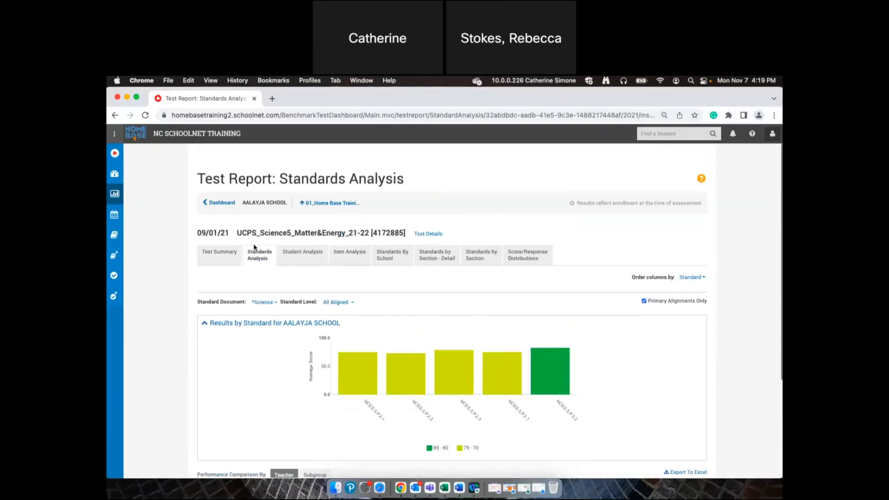
pyautogui.scroll(-5, 201, 390)
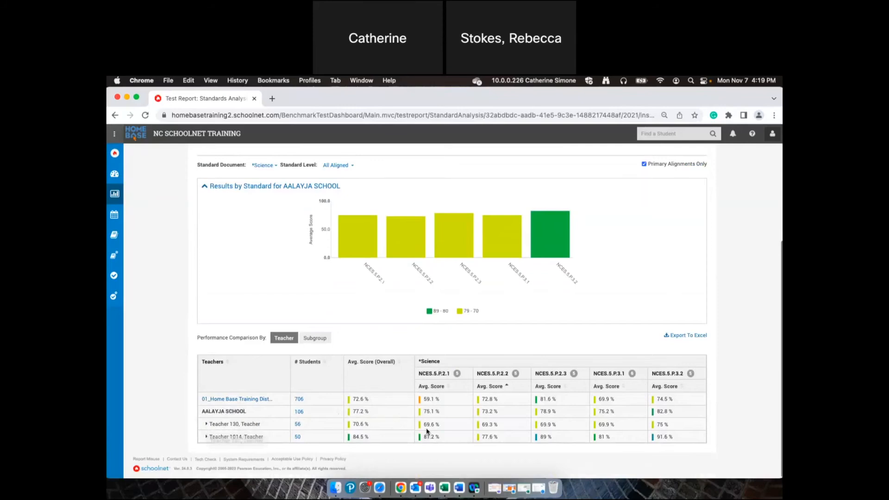
# Expand both teachers into their class sections and sort the comparison by average score on NCES.5.P.2.1, highest first
pyautogui.click(207, 424)
pyautogui.click(207, 462)
pyautogui.scroll(-2, 179, 438)
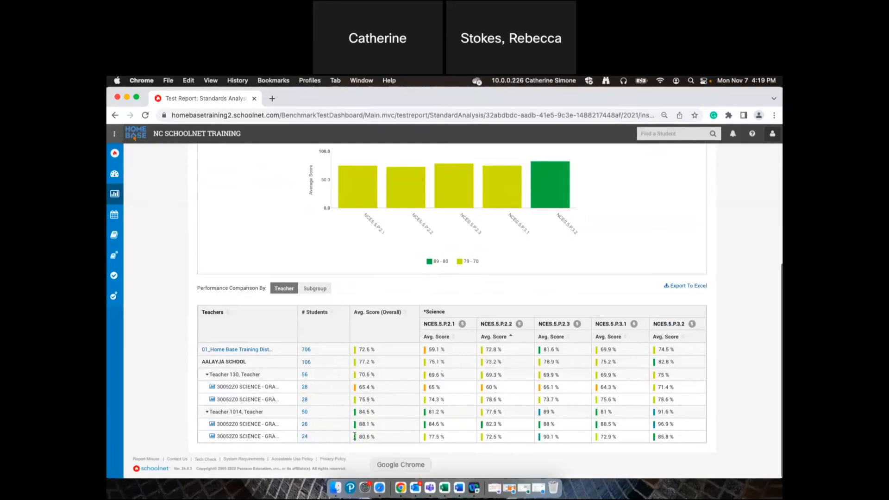
pyautogui.click(456, 338)
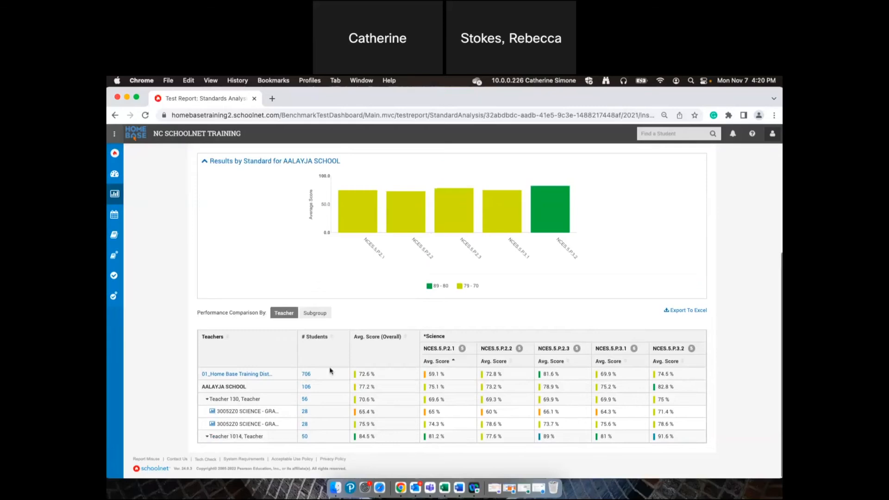
pyautogui.click(451, 362)
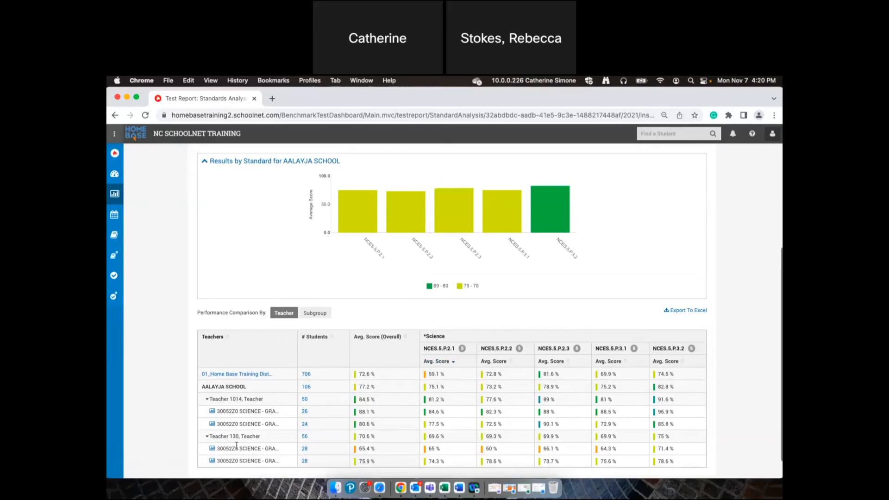
pyautogui.scroll(4, 264, 419)
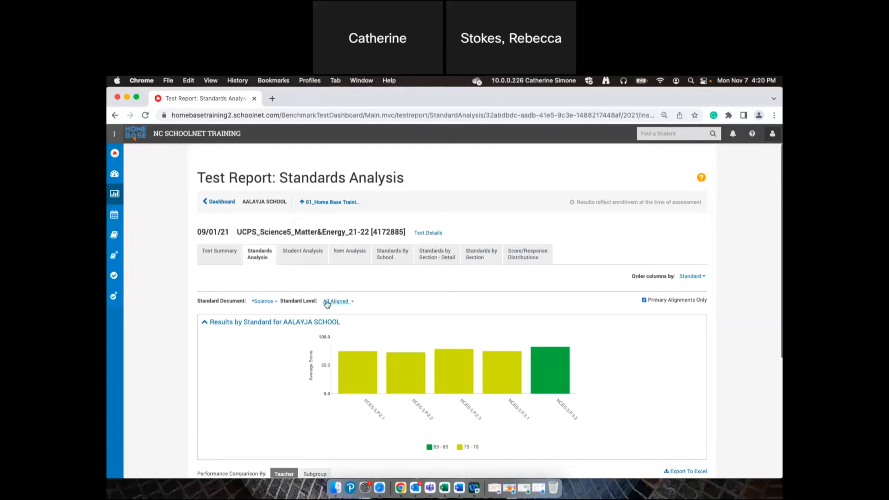
pyautogui.scroll(-5, 252, 373)
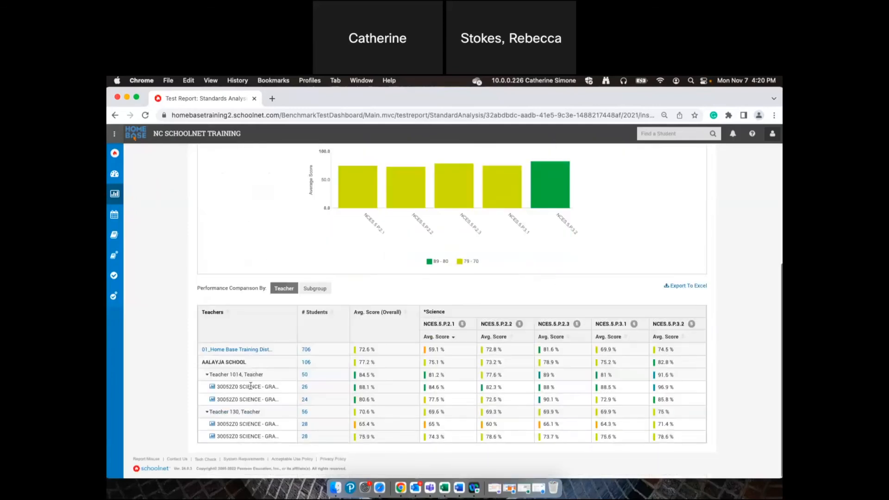
# Open the first listed science section's report and review the score groups for each standard in Standards Mastery
pyautogui.click(212, 388)
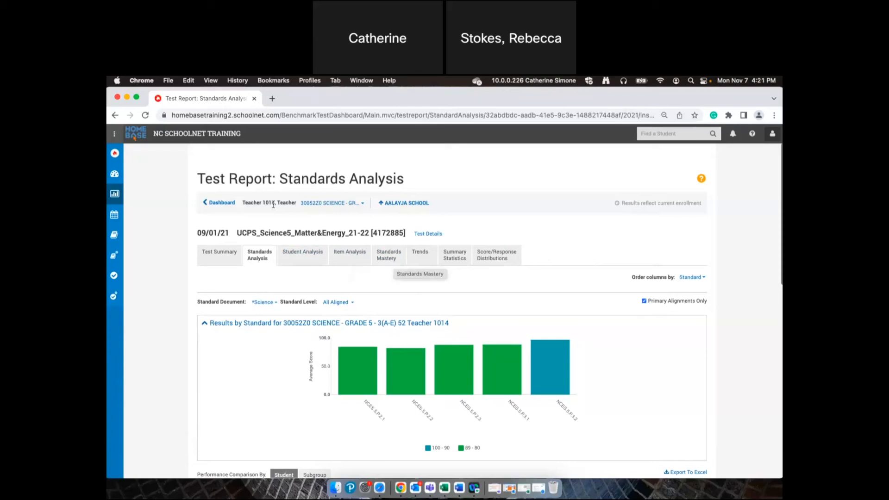
pyautogui.click(393, 262)
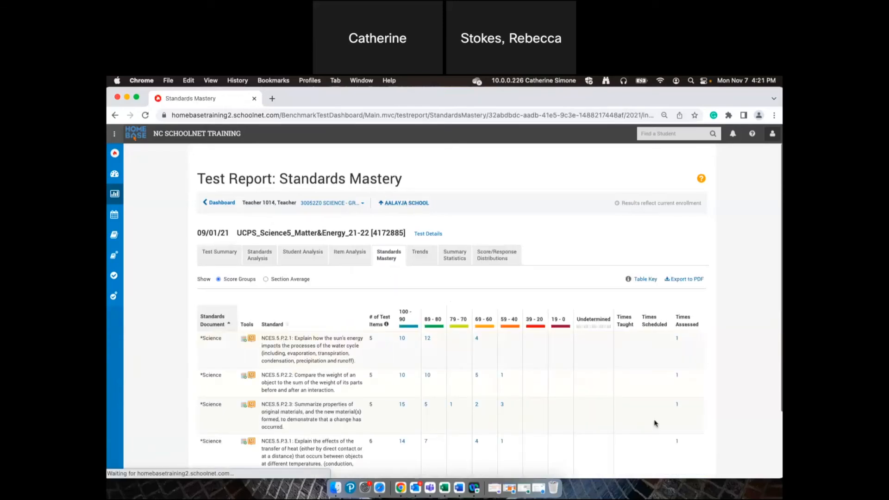
pyautogui.scroll(-4, 745, 420)
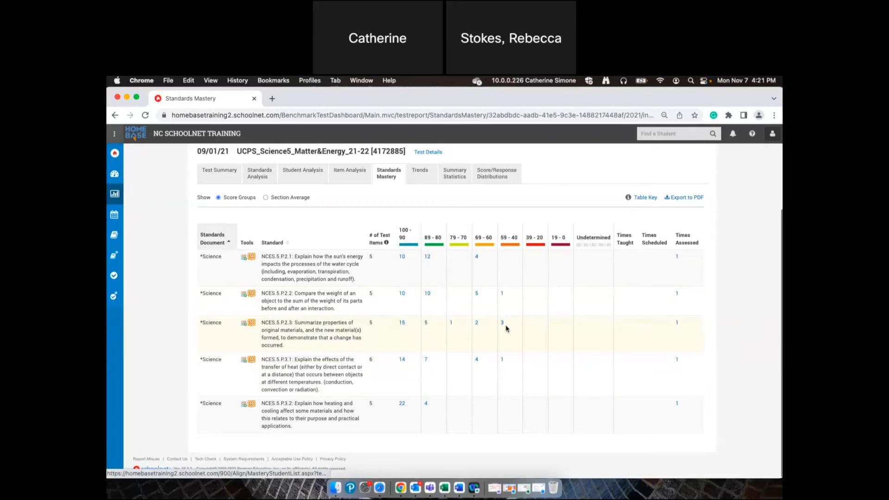
# Open the students in the 69 - 60 group for NCES.5.P.2.3, review the Student Mastery Groupings and return to Standards Mastery
pyautogui.click(476, 326)
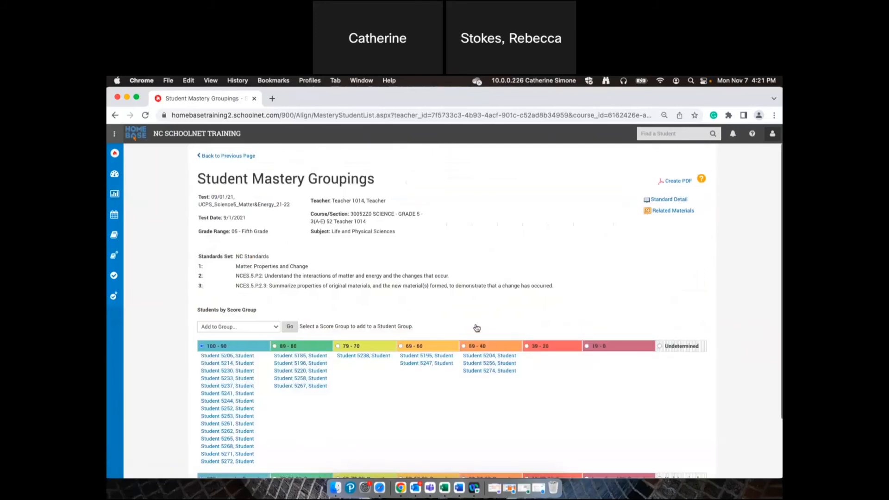
pyautogui.scroll(-3, 530, 396)
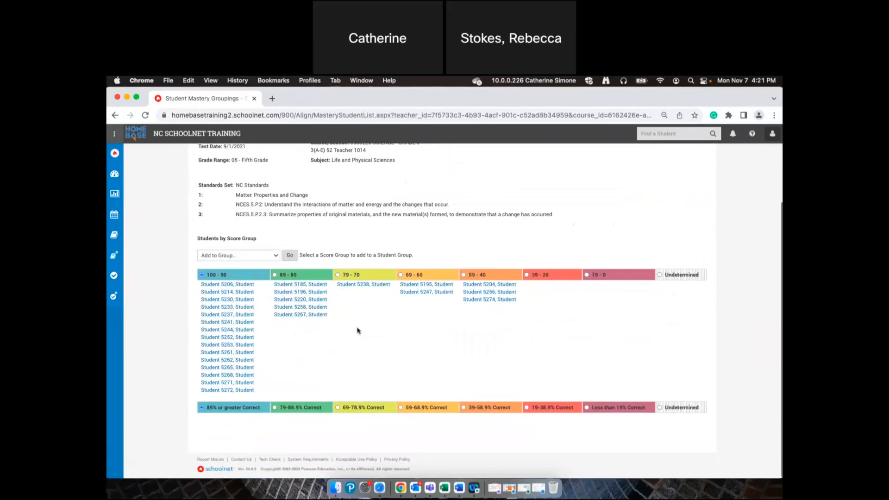
pyautogui.scroll(3, 357, 330)
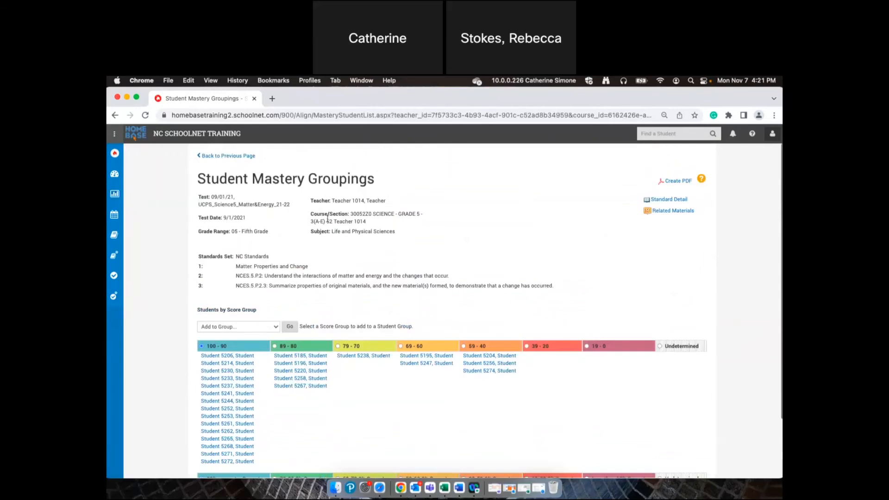
pyautogui.click(240, 157)
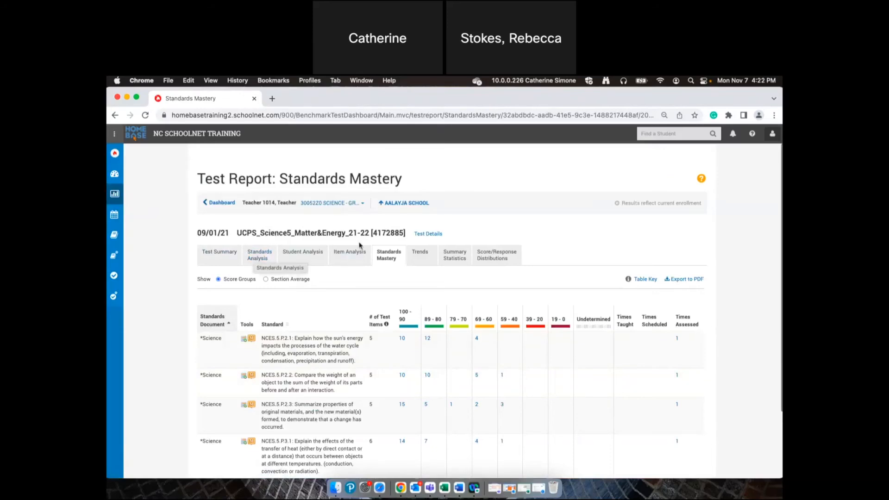
# Open the Trends report and choose the 21-22 Science5 BodySystems, Ecosystems and Force&Motion tests as Tests 2, 3 and 4
pyautogui.click(423, 258)
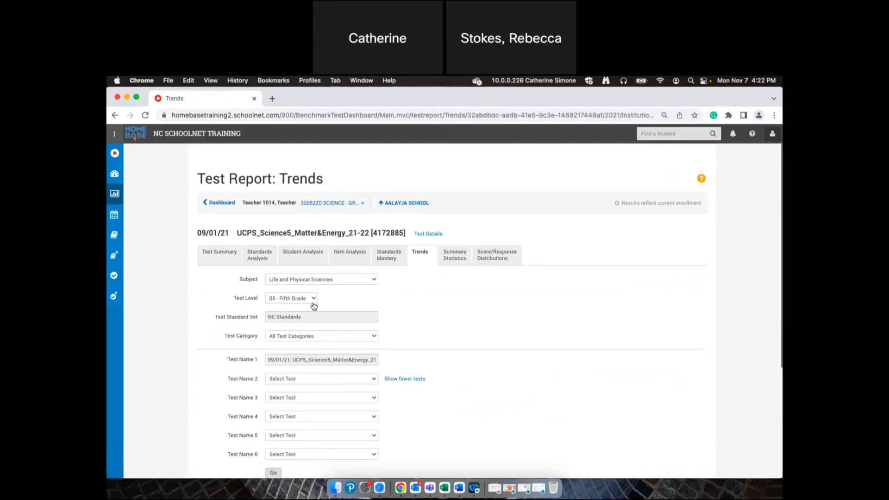
pyautogui.click(375, 383)
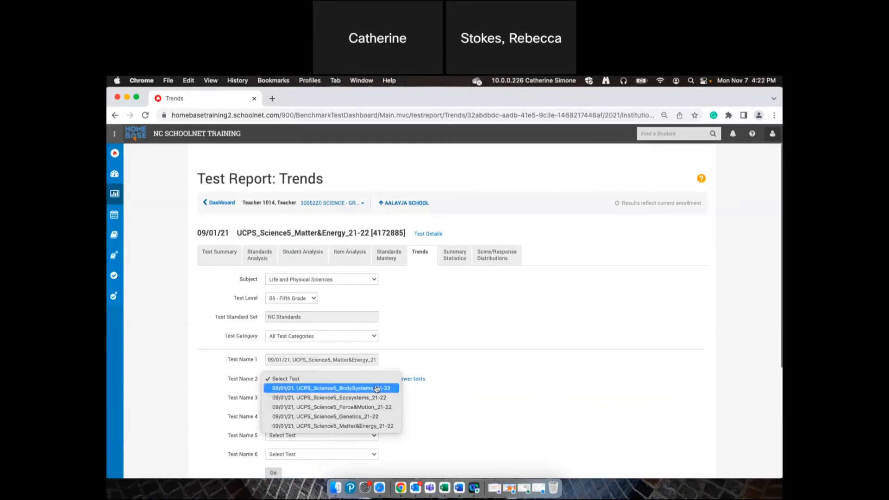
pyautogui.click(375, 388)
pyautogui.click(373, 399)
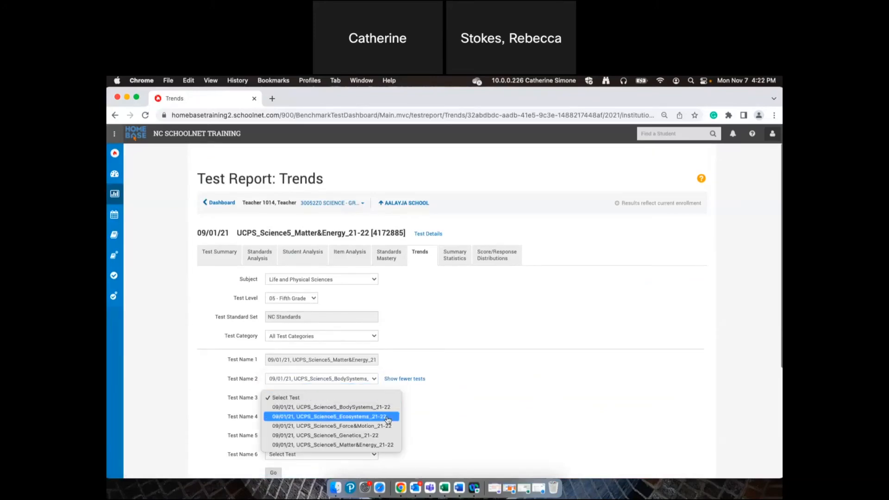
pyautogui.click(385, 417)
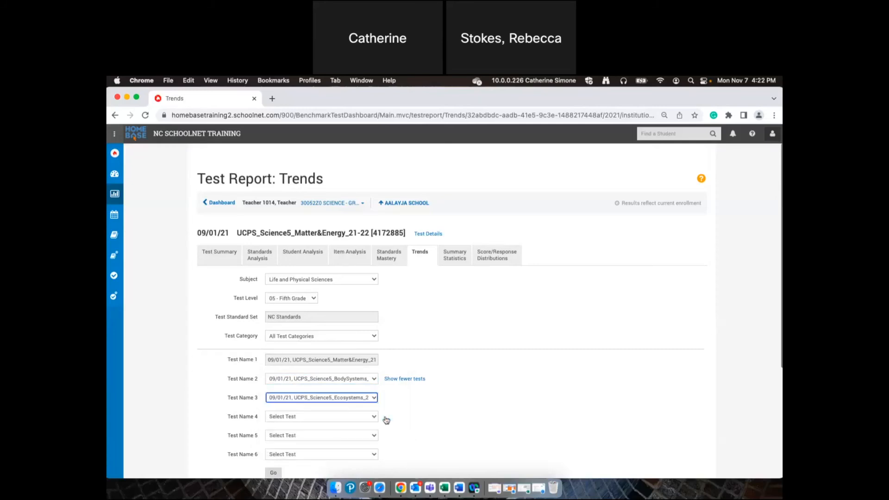
pyautogui.click(368, 419)
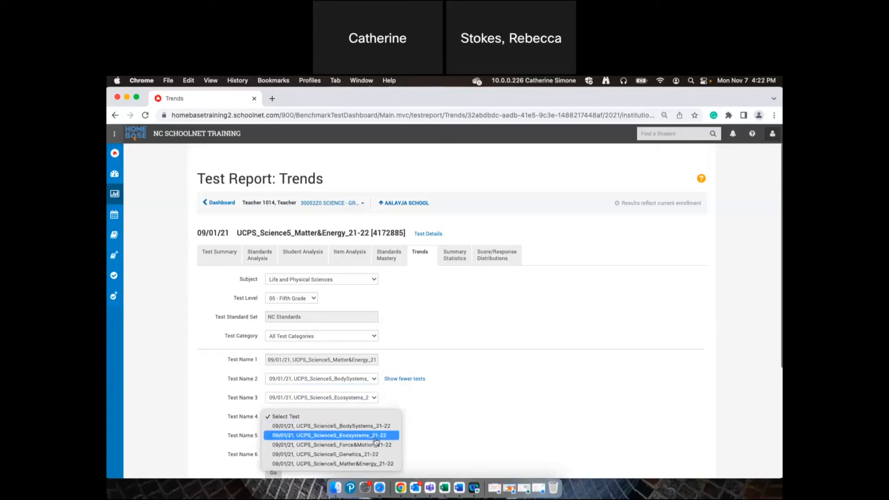
pyautogui.click(376, 445)
# Set Test 5 to UCPS_Science5_Genetics_21-22 and Test 6 to UCPS_Science5_Matter&Energy_21-22, and run the trends comparison
pyautogui.click(375, 437)
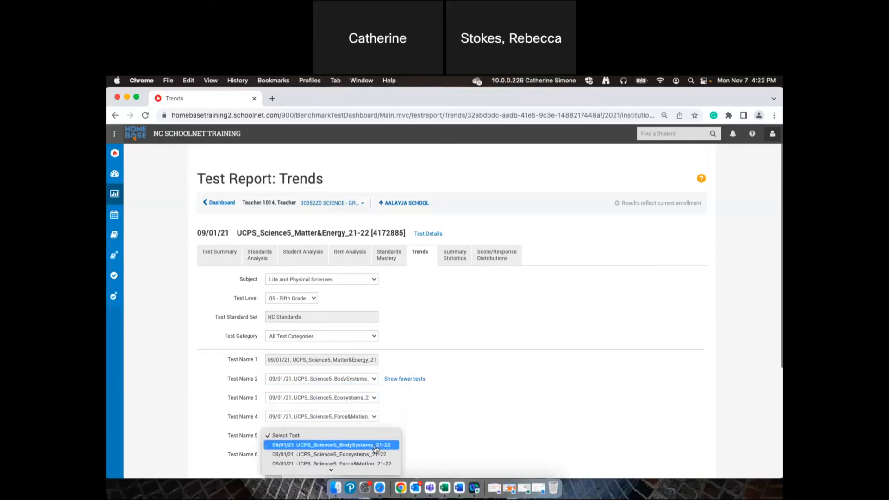
pyautogui.click(376, 458)
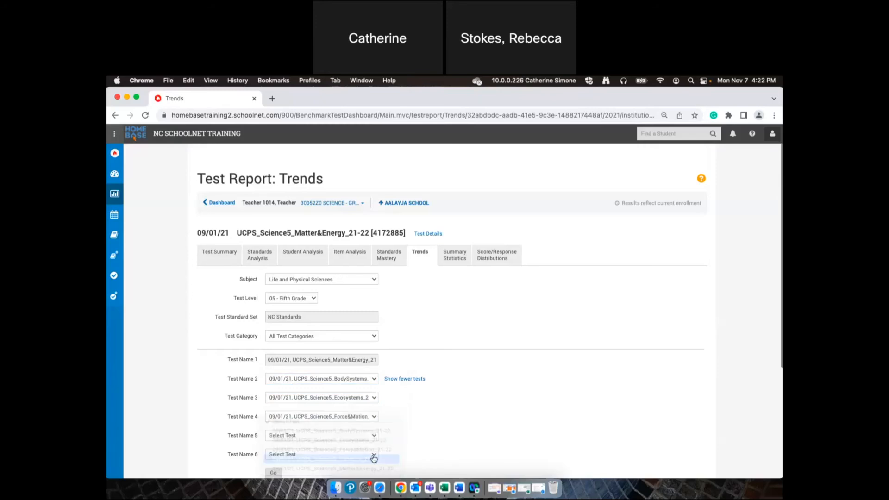
pyautogui.click(375, 455)
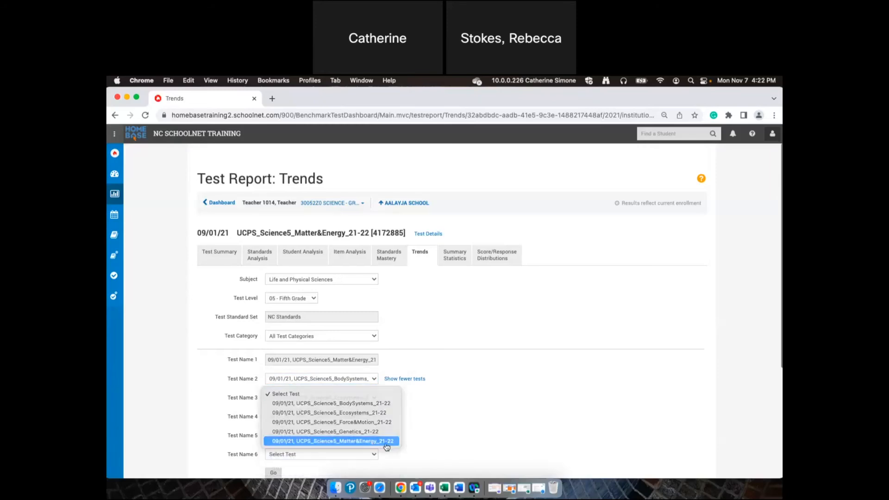
pyautogui.click(375, 442)
pyautogui.scroll(-5, 443, 441)
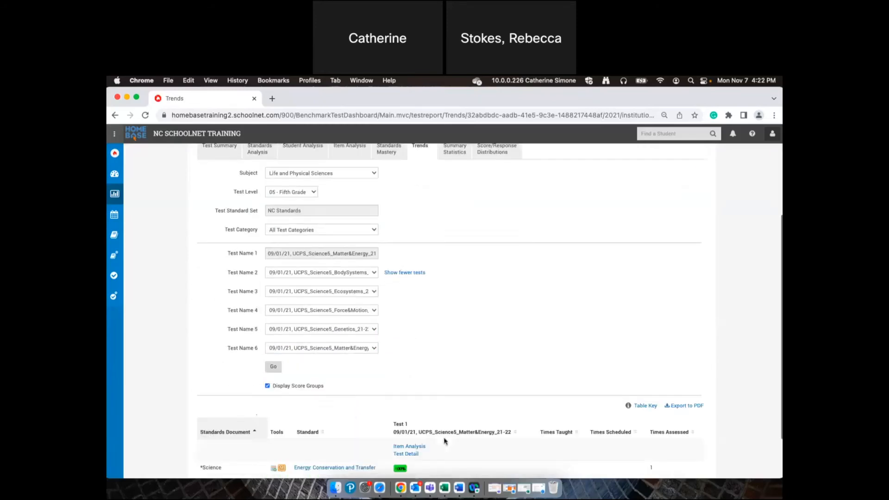
pyautogui.click(274, 368)
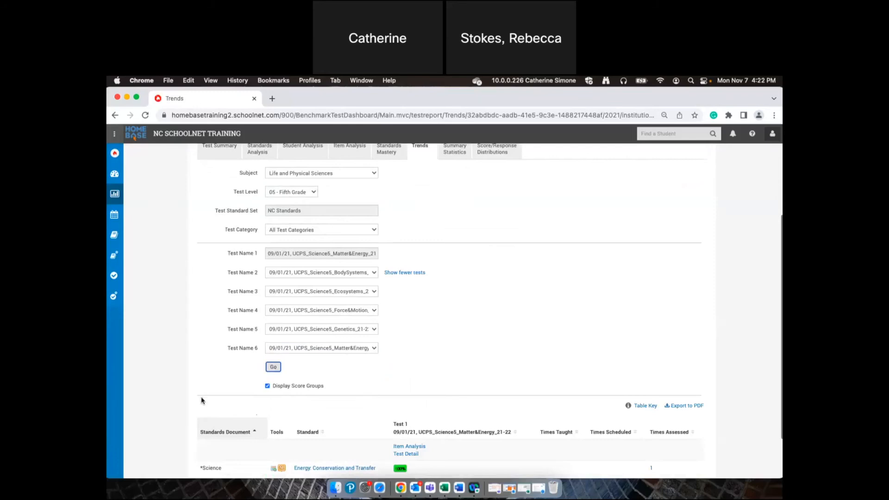
pyautogui.scroll(-3, 198, 374)
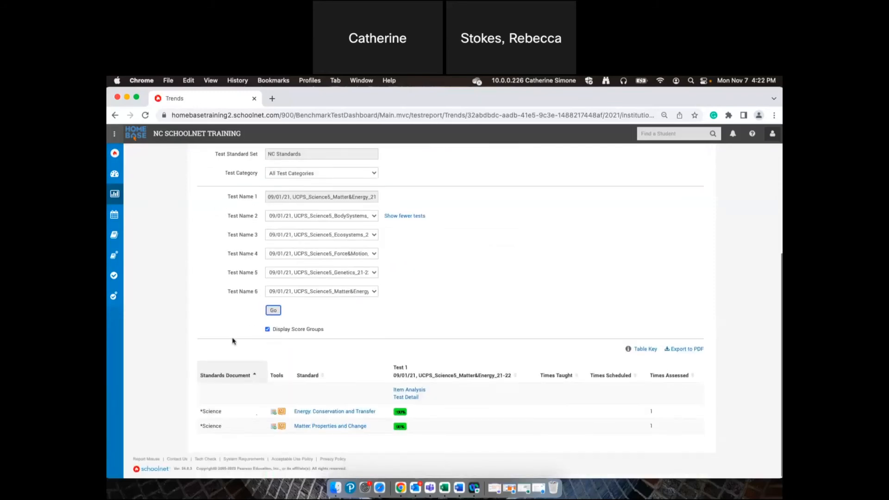
# Run the trends comparison and review how each science standard scored across the selected tests
pyautogui.click(273, 311)
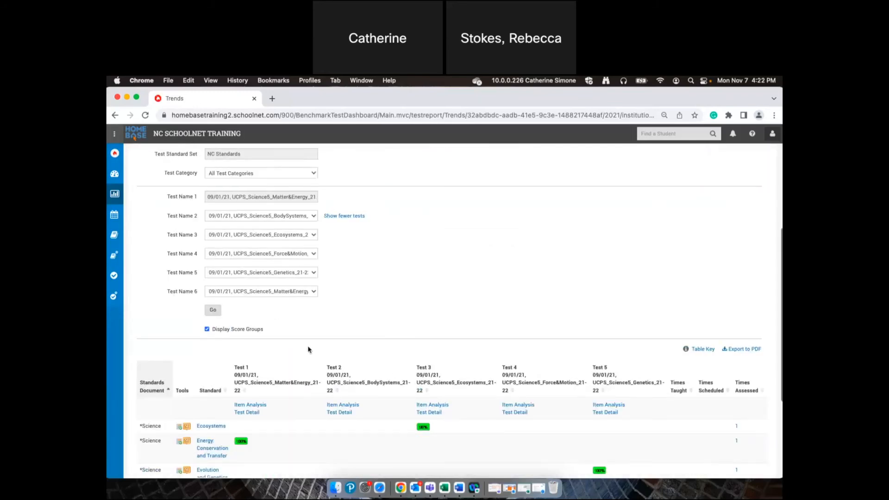
pyautogui.scroll(-5, 307, 352)
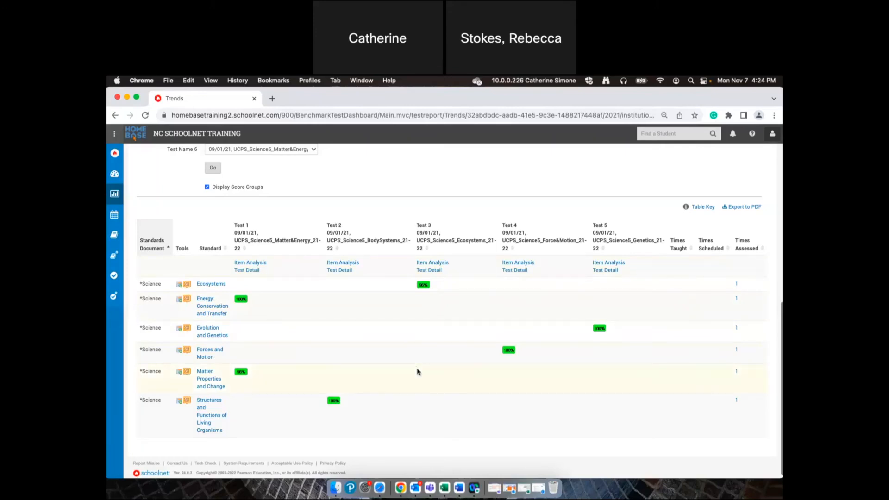
pyautogui.scroll(8, 416, 372)
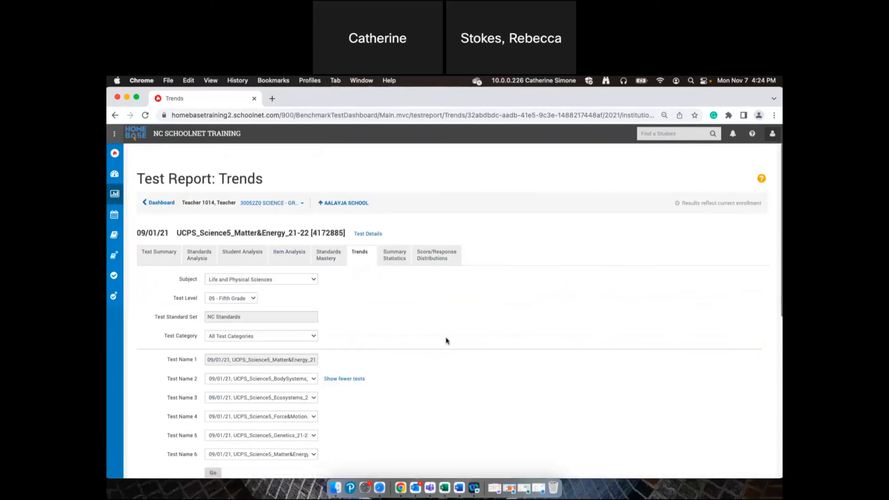
pyautogui.scroll(-8, 446, 341)
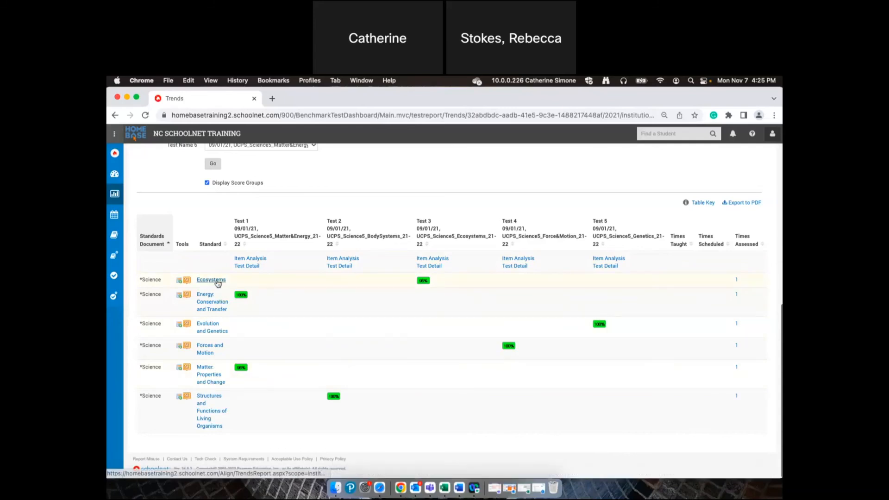
# Change Test 2 in the Trends report to UCPS_Science5_Matter&Energy_21-22
pyautogui.scroll(3, 288, 321)
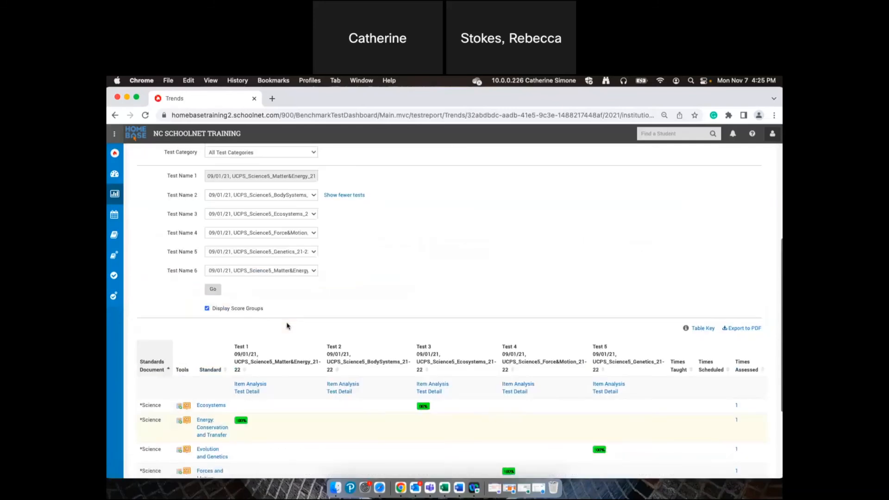
pyautogui.click(311, 199)
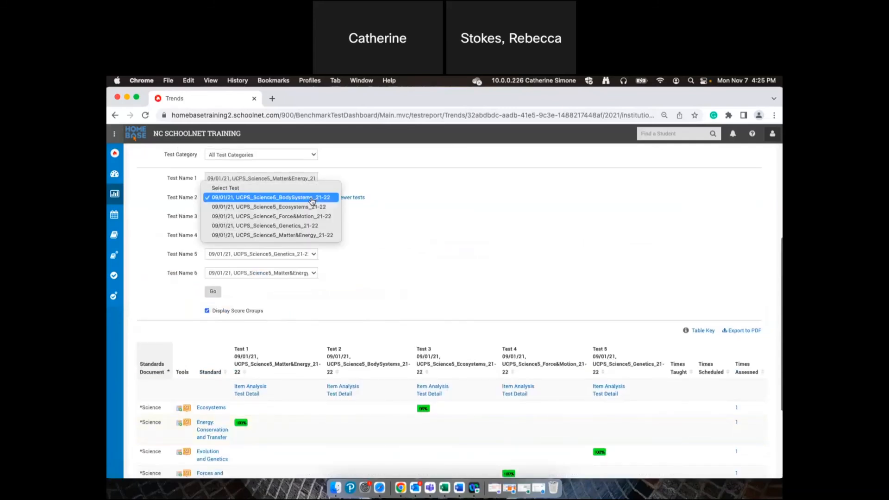
pyautogui.click(314, 236)
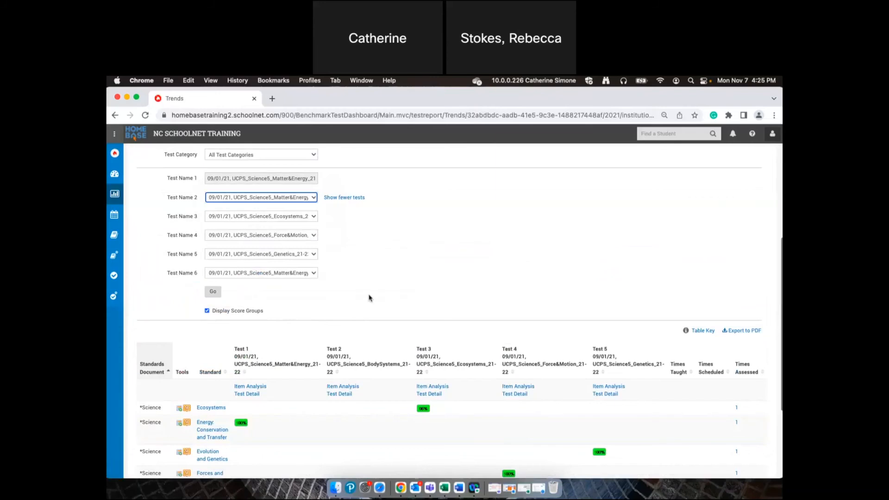
# Open the Student Analysis report, switch to Summary Statistics and review the overview data and student scores
pyautogui.scroll(5, 370, 297)
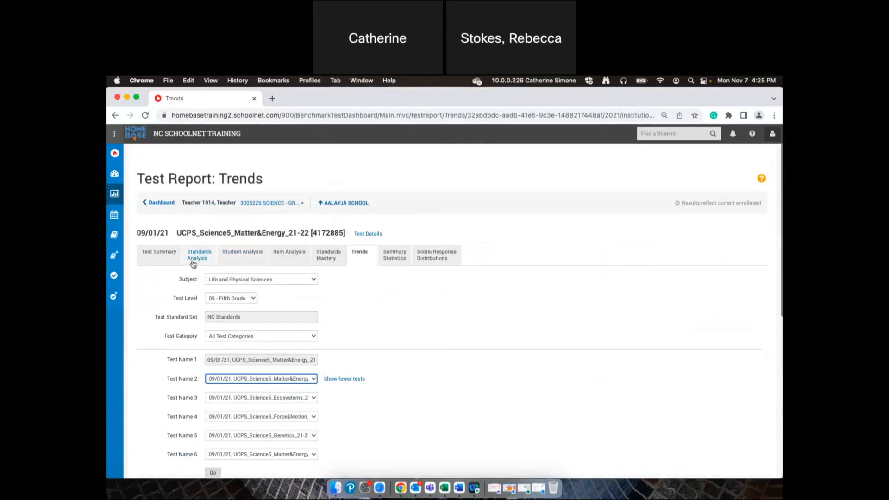
pyautogui.click(232, 256)
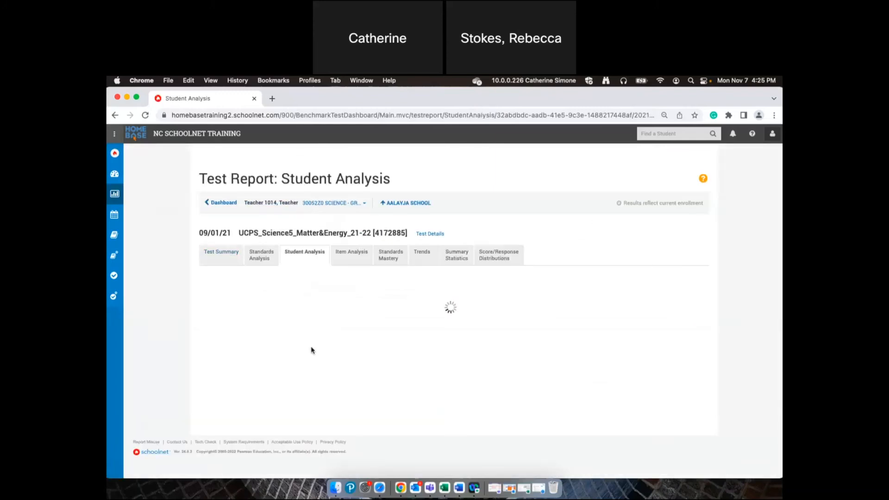
pyautogui.click(469, 261)
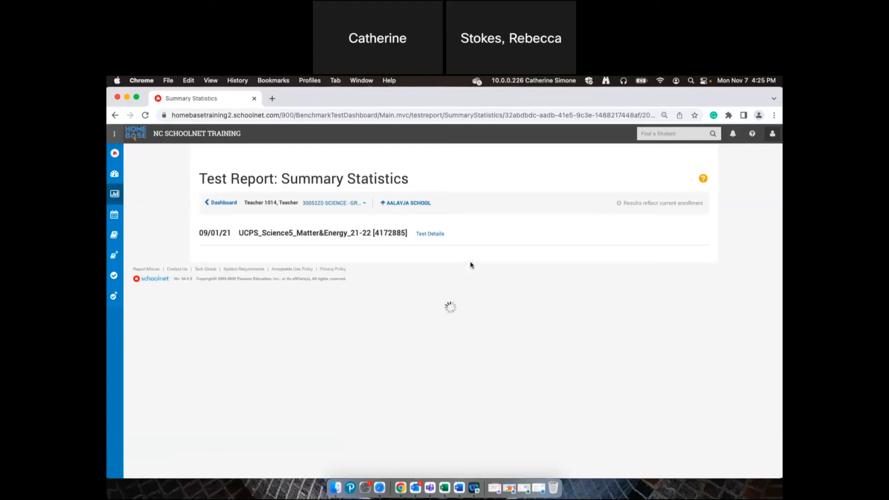
pyautogui.scroll(-5, 206, 367)
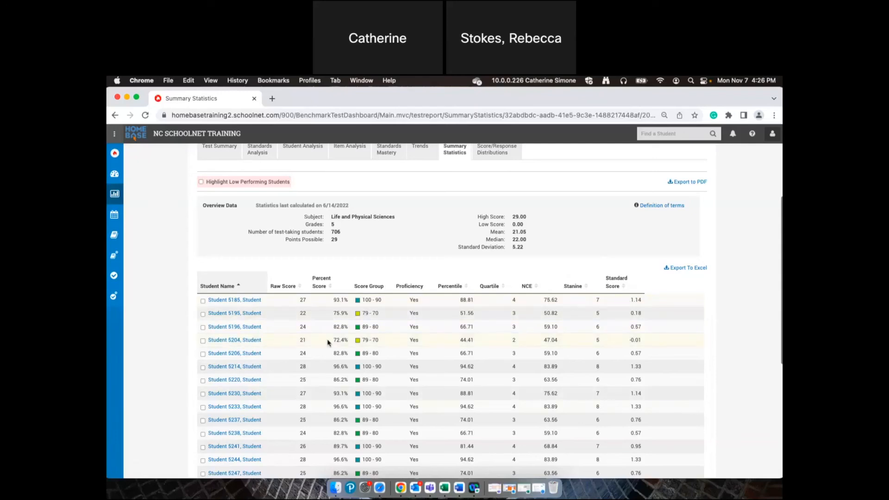
pyautogui.scroll(3, 252, 401)
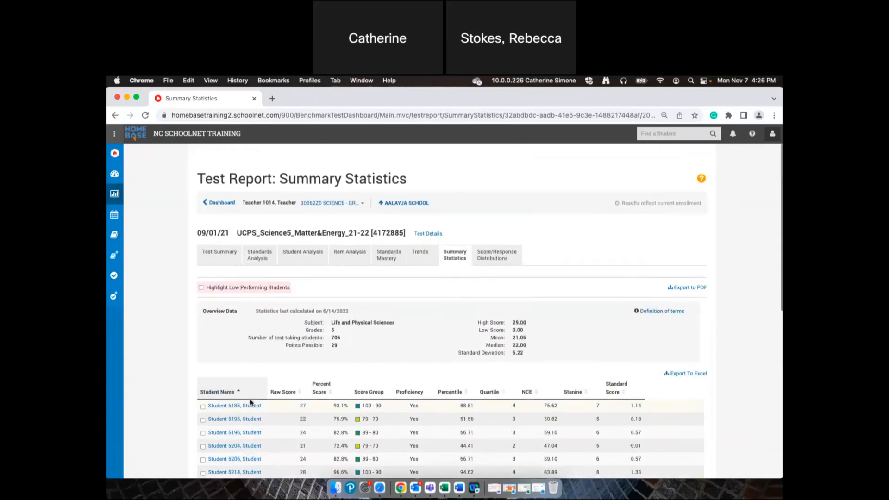
# Return to the Reporting Dashboard, show test results for AALAYJA SCHOOL as a whole and look through its tests
pyautogui.moveTo(109, 167)
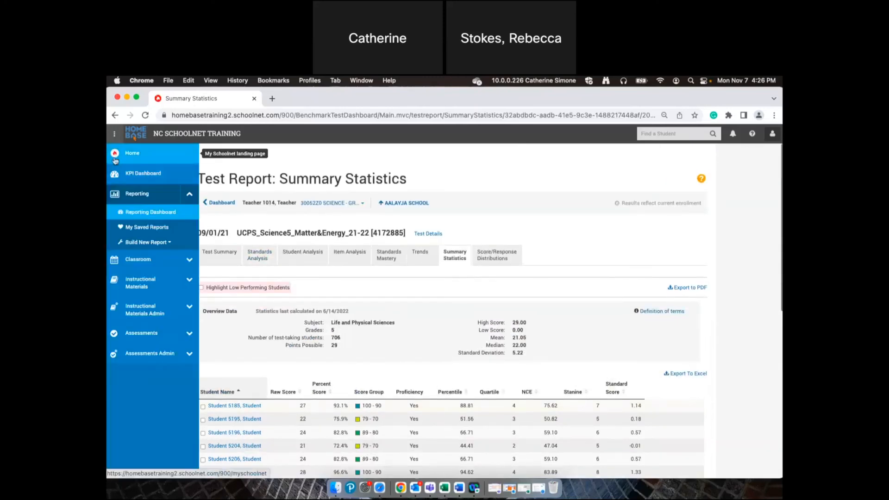
pyautogui.click(150, 214)
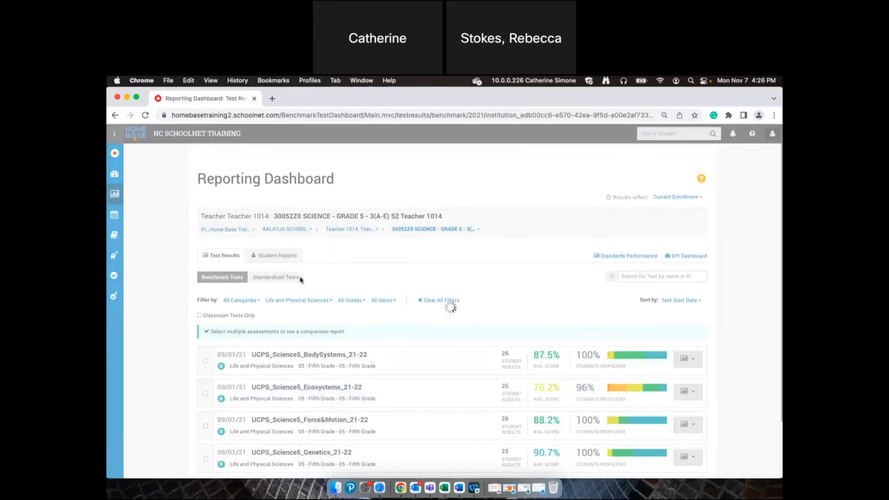
pyautogui.click(281, 230)
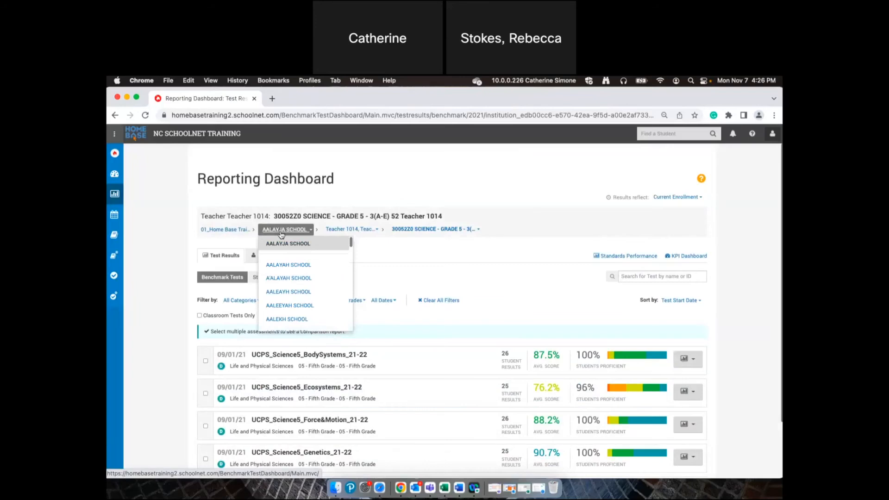
pyautogui.click(285, 243)
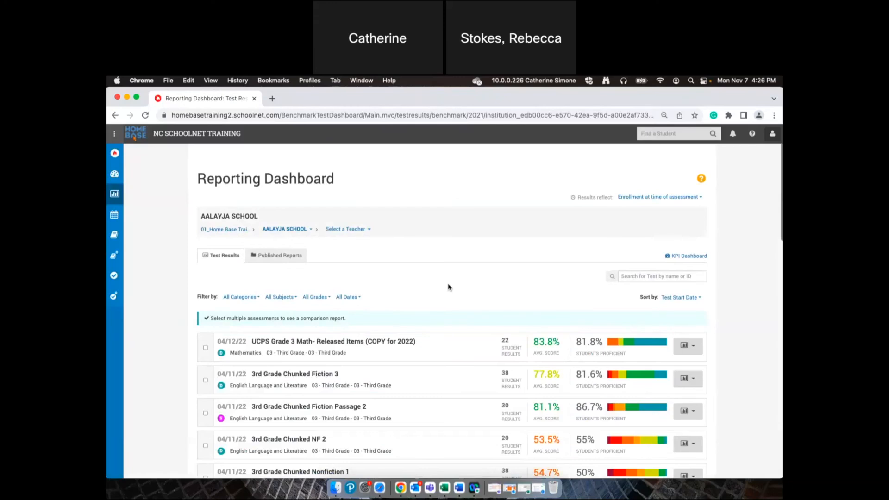
pyautogui.scroll(-10, 448, 287)
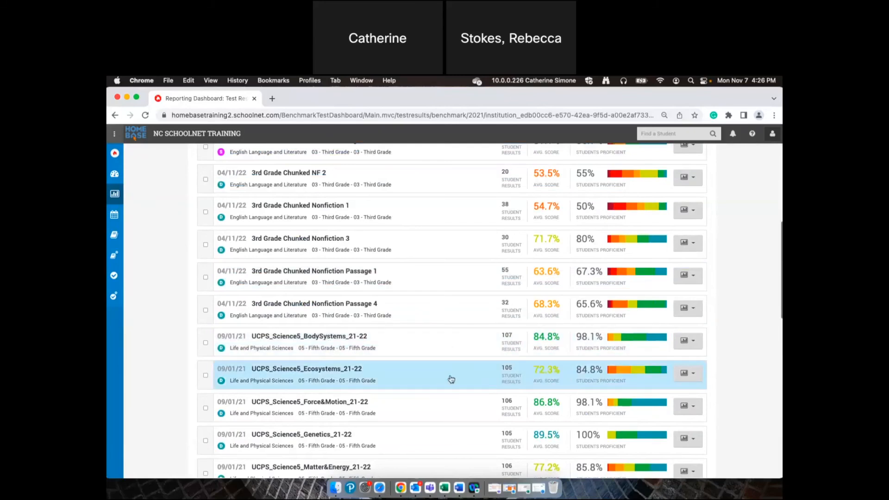
pyautogui.scroll(-1, 451, 380)
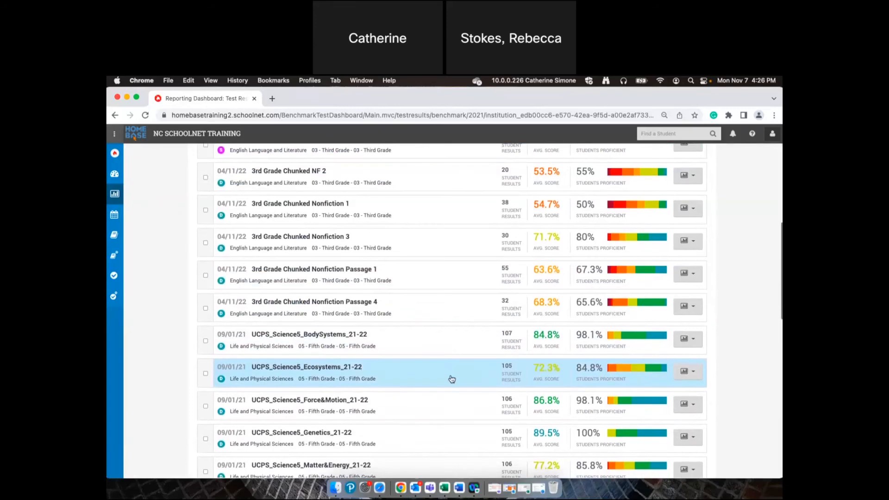
# Filter the school's test results to the Mathematics subject and 03 - Third Grade
pyautogui.scroll(4, 451, 380)
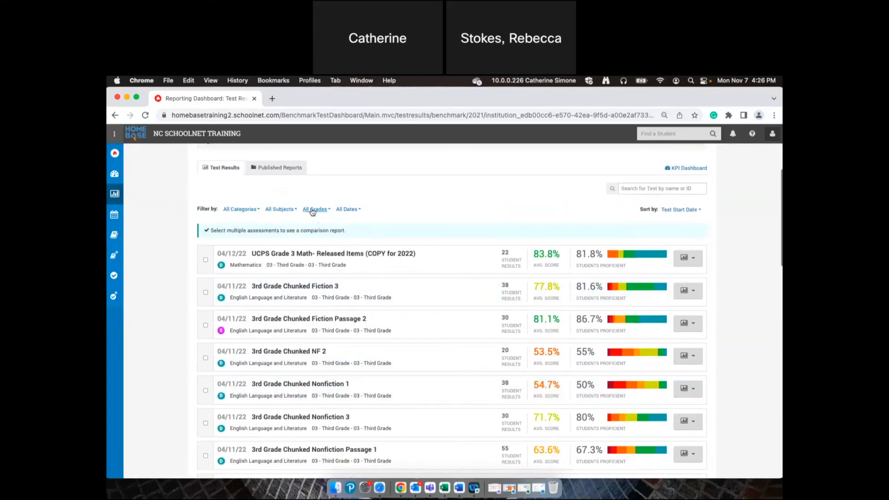
pyautogui.click(281, 210)
pyautogui.scroll(-4, 301, 284)
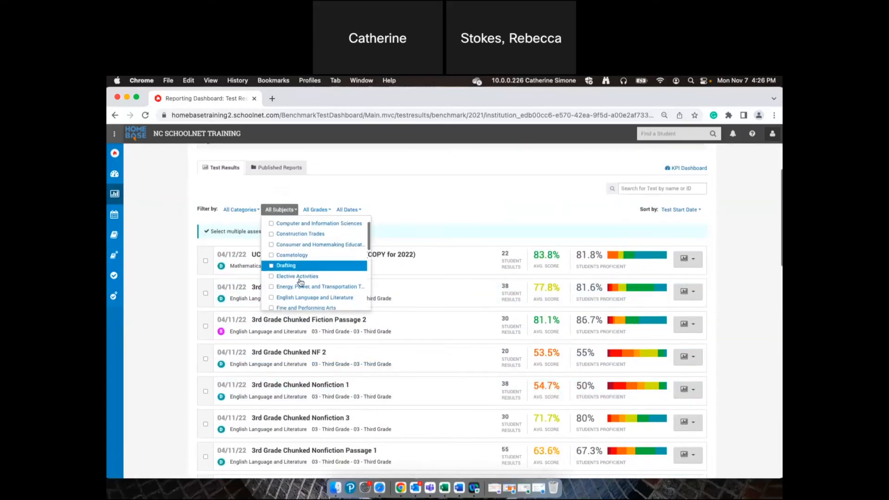
pyautogui.scroll(-3, 303, 290)
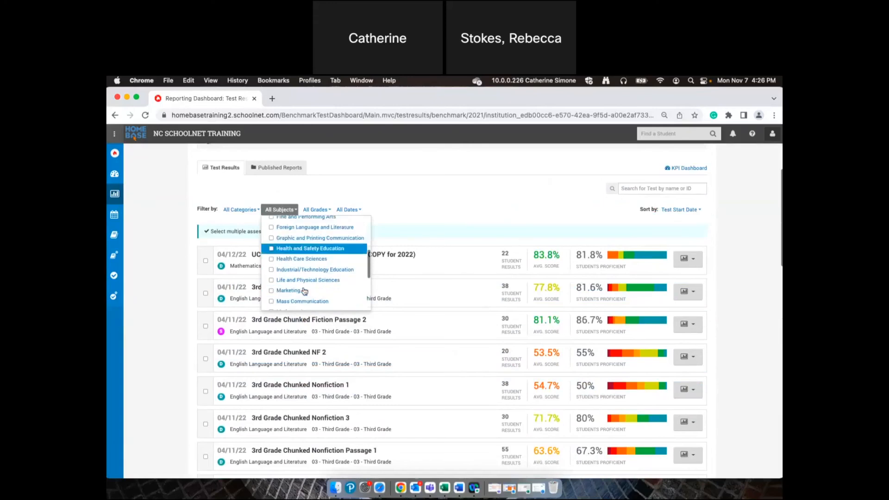
pyautogui.click(304, 293)
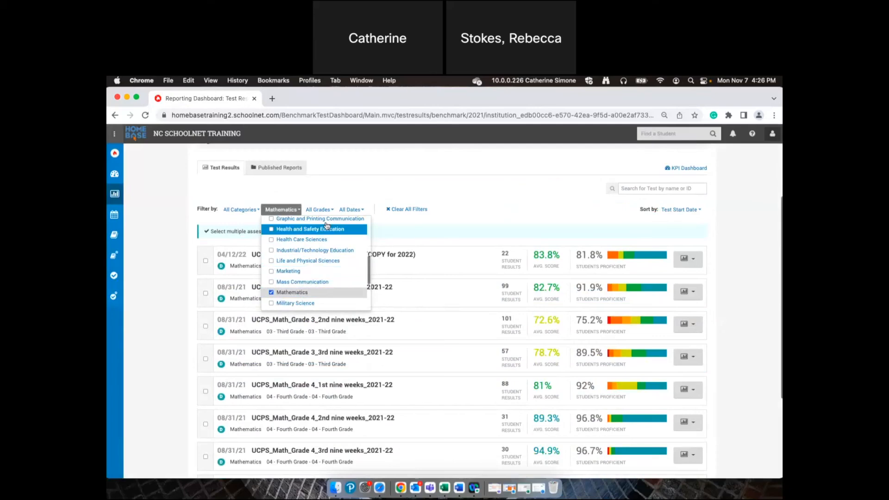
pyautogui.click(318, 210)
pyautogui.click(334, 262)
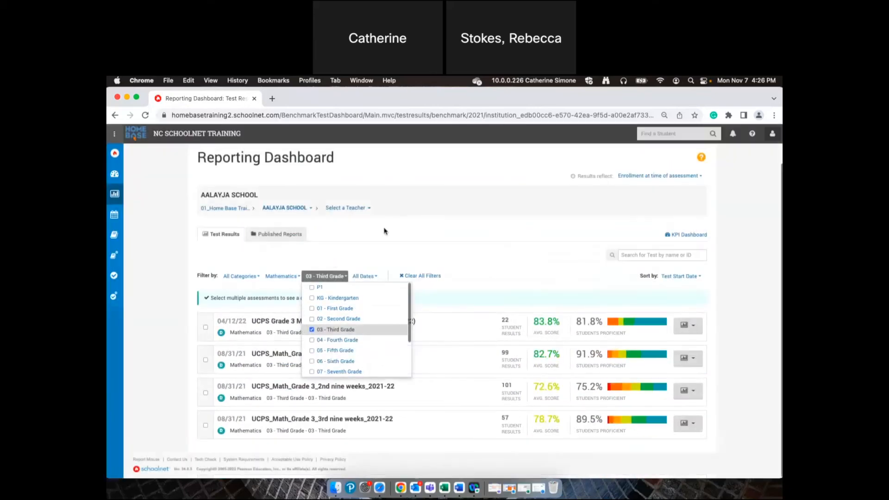
pyautogui.click(421, 214)
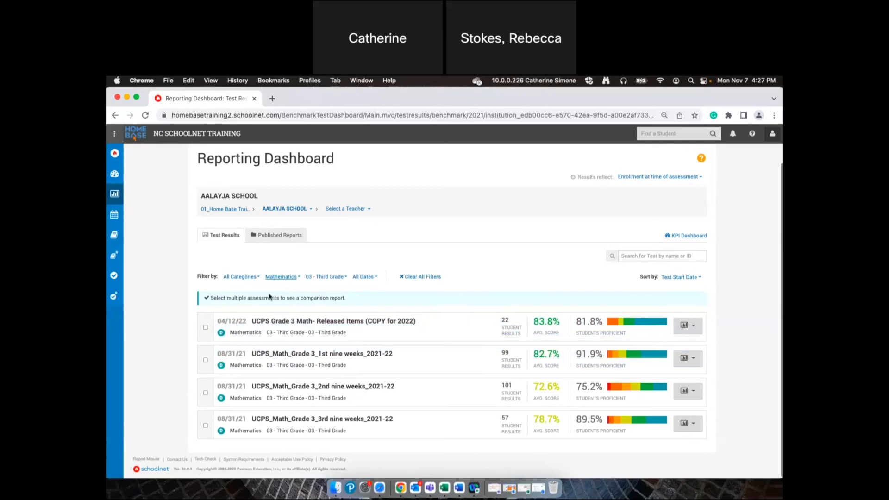
# Select all four listed third-grade math tests for comparison and generate the Assessment Comparison report with all data columns
pyautogui.click(206, 329)
pyautogui.click(206, 360)
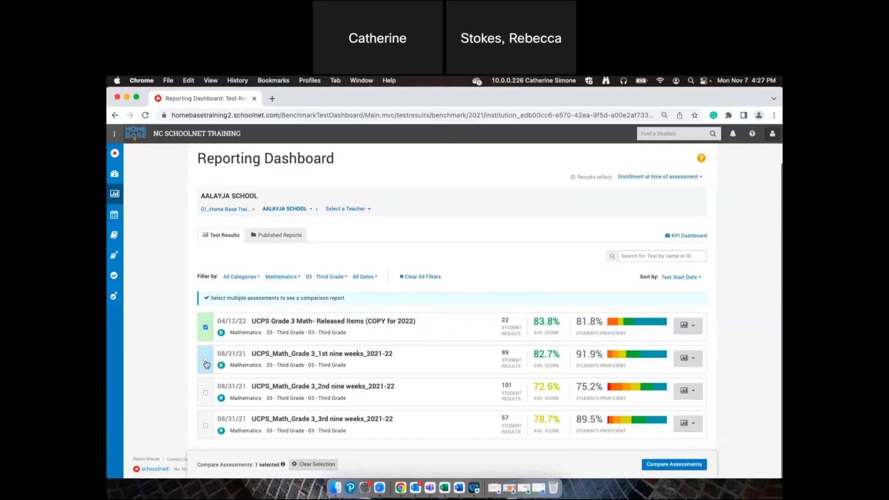
pyautogui.click(206, 394)
pyautogui.click(206, 425)
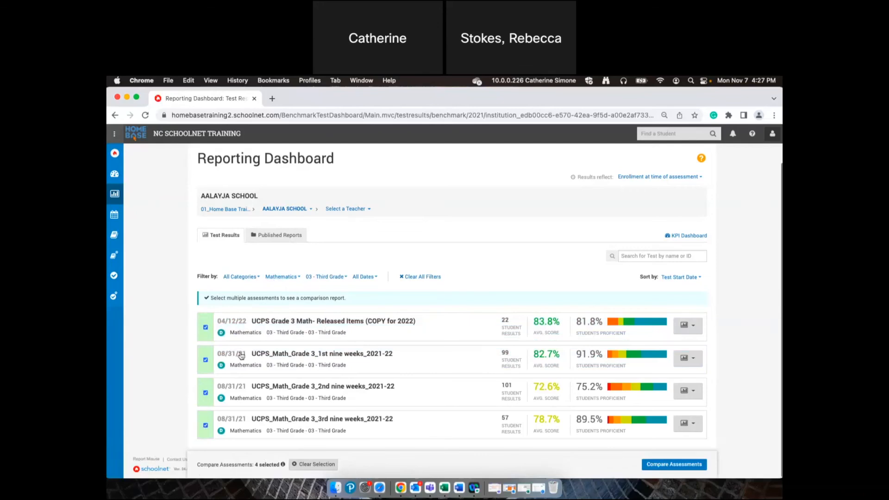
pyautogui.click(665, 466)
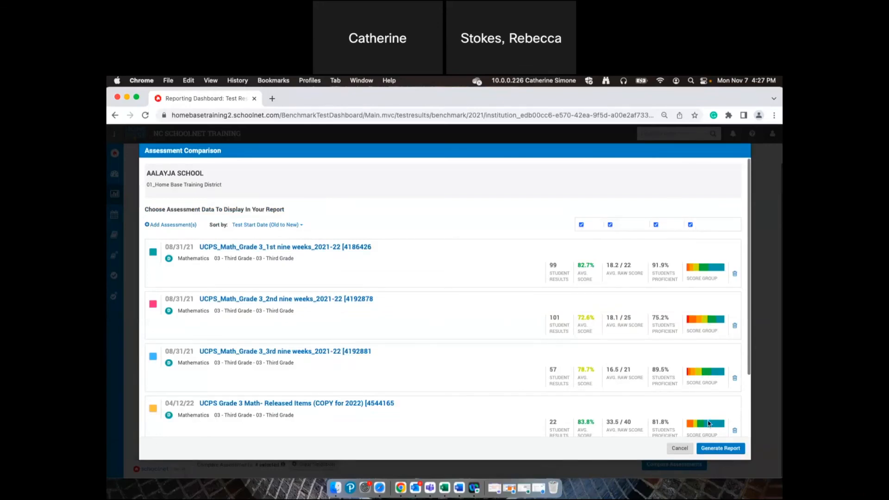
pyautogui.moveTo(708, 423)
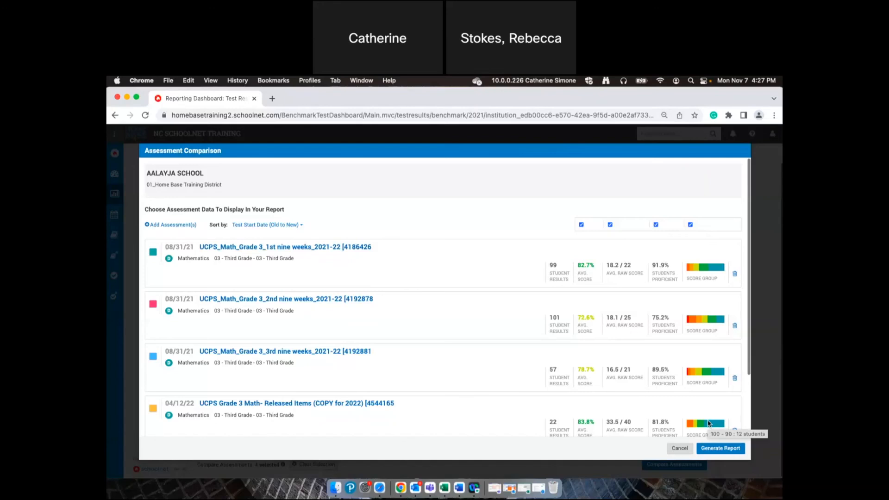
pyautogui.click(725, 452)
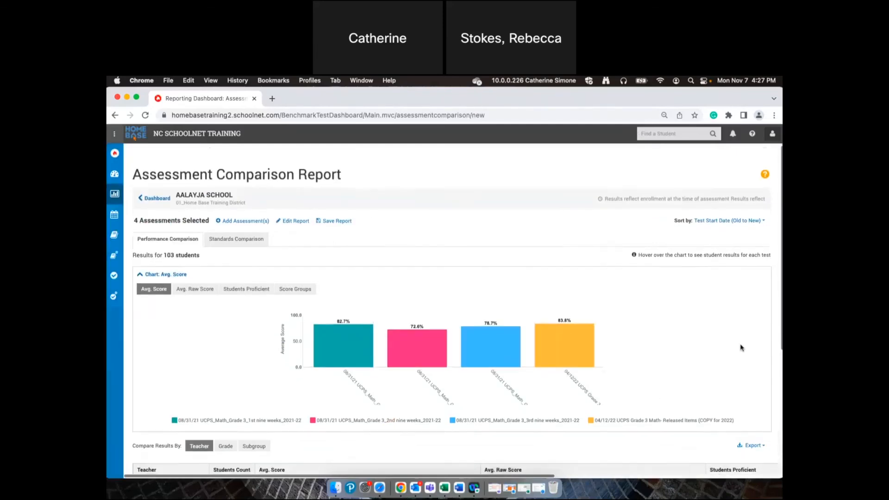
# Review the average score chart's test details and the teacher comparison table across to the Score Groups columns
pyautogui.scroll(-3, 740, 347)
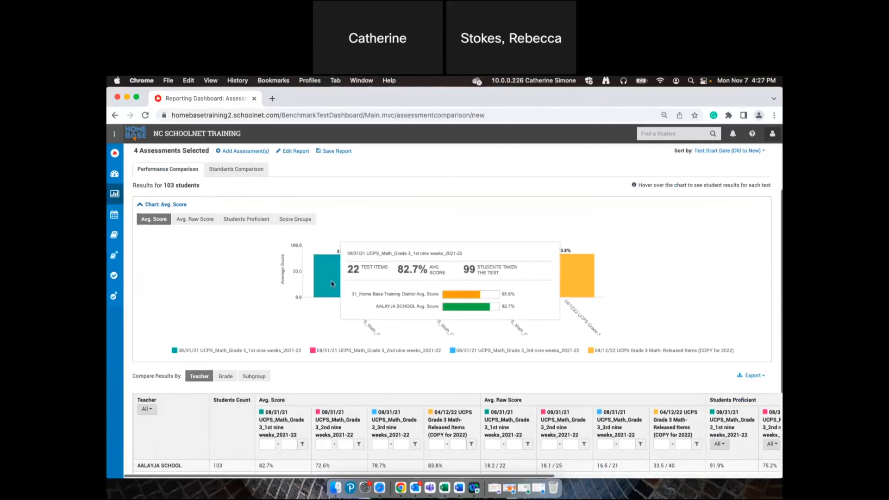
pyautogui.moveTo(548, 279)
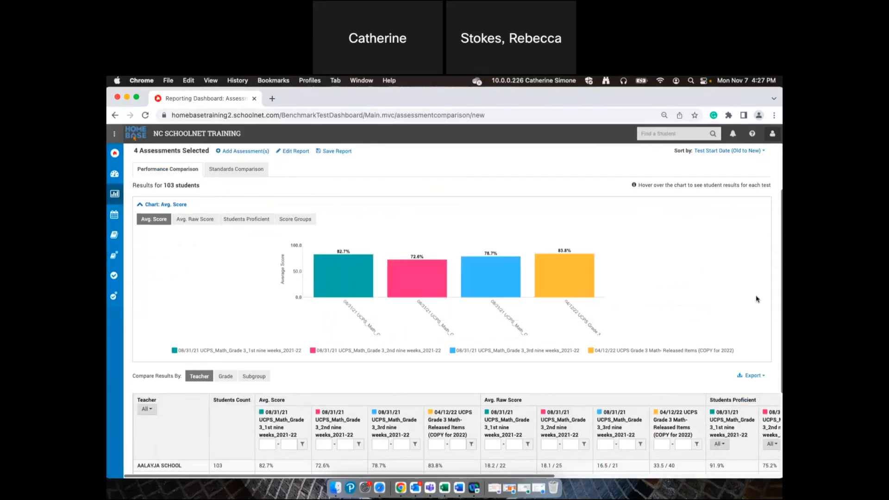
pyautogui.scroll(-3, 757, 299)
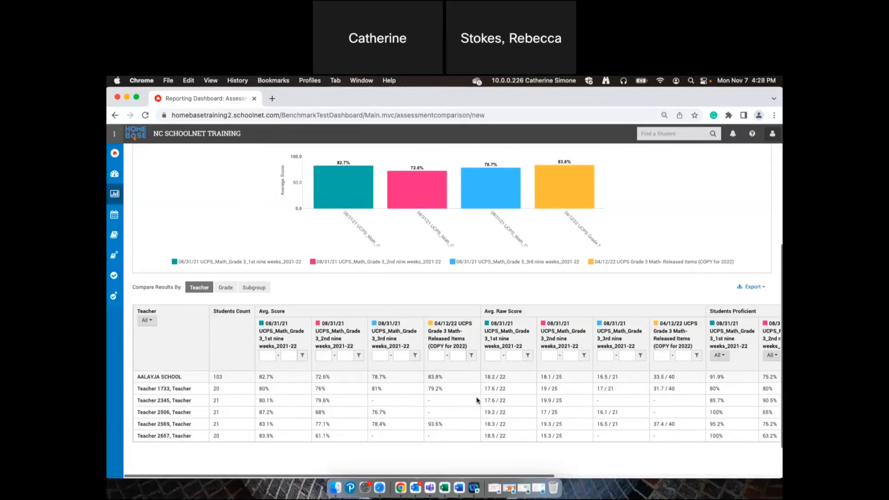
pyautogui.moveTo(472, 477); pyautogui.dragTo(756, 476)
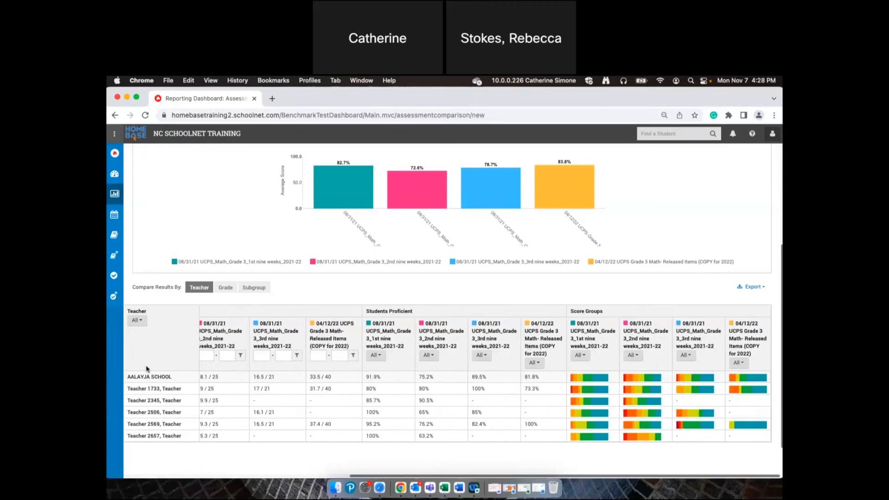
# Show the performance chart by average raw score and by students proficient
pyautogui.scroll(5, 260, 376)
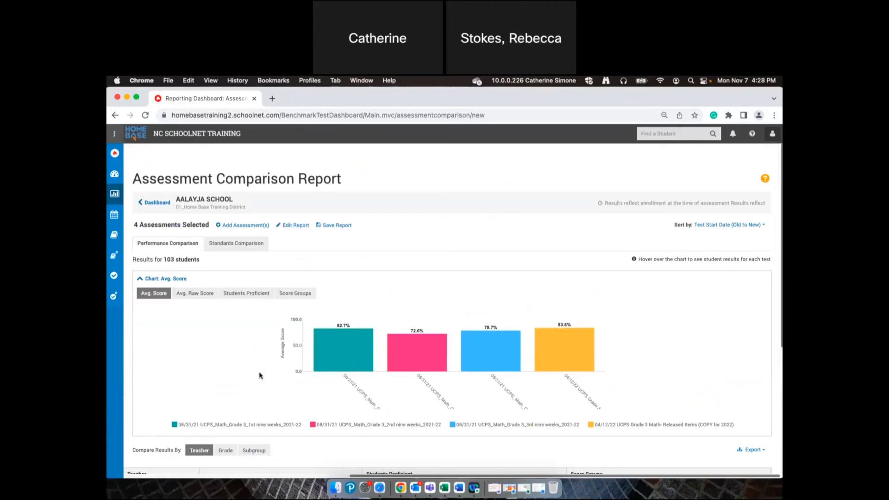
pyautogui.click(188, 293)
pyautogui.click(240, 296)
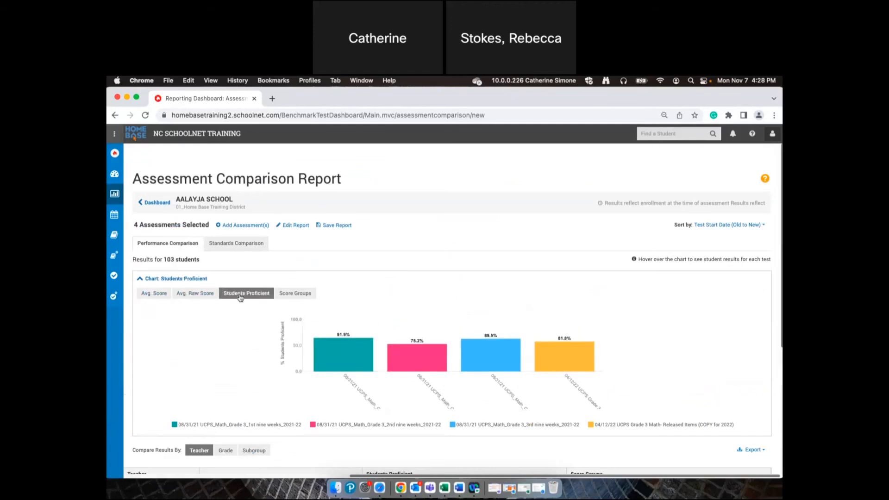
# Show the performance chart by score groups, and review the Standards Comparison chart and table for all teachers
pyautogui.click(296, 293)
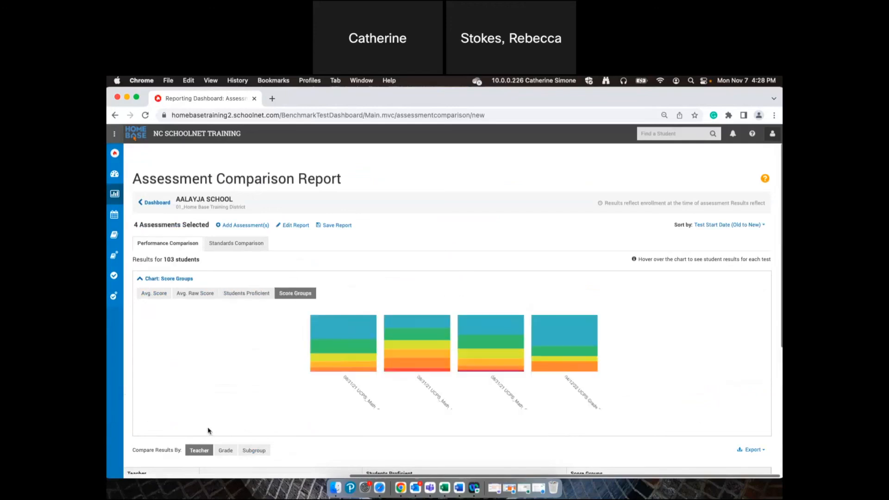
pyautogui.click(244, 244)
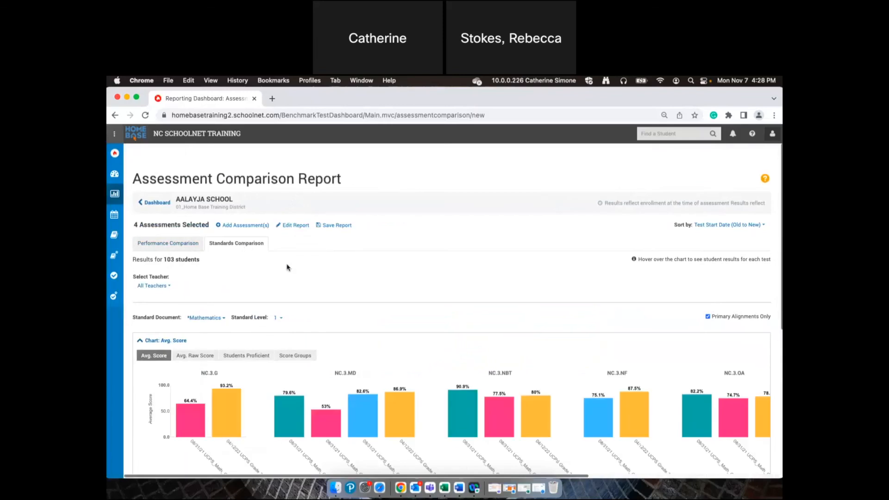
pyautogui.scroll(-2, 500, 287)
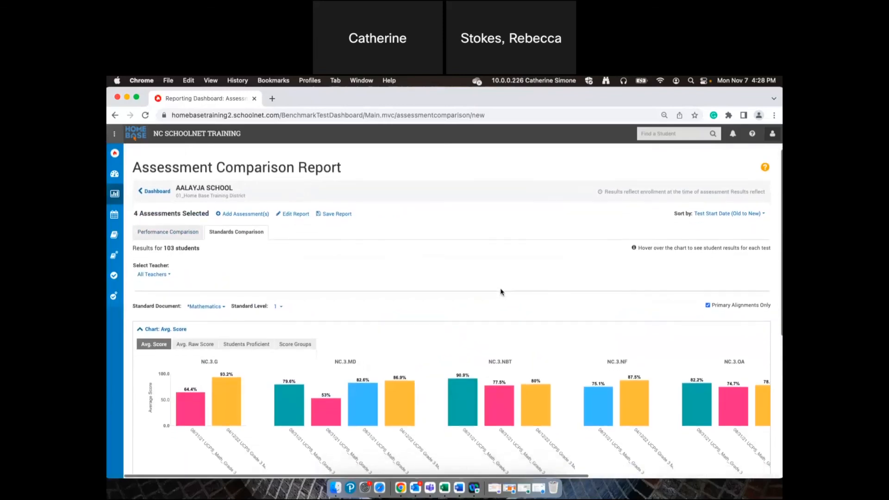
pyautogui.scroll(-5, 500, 292)
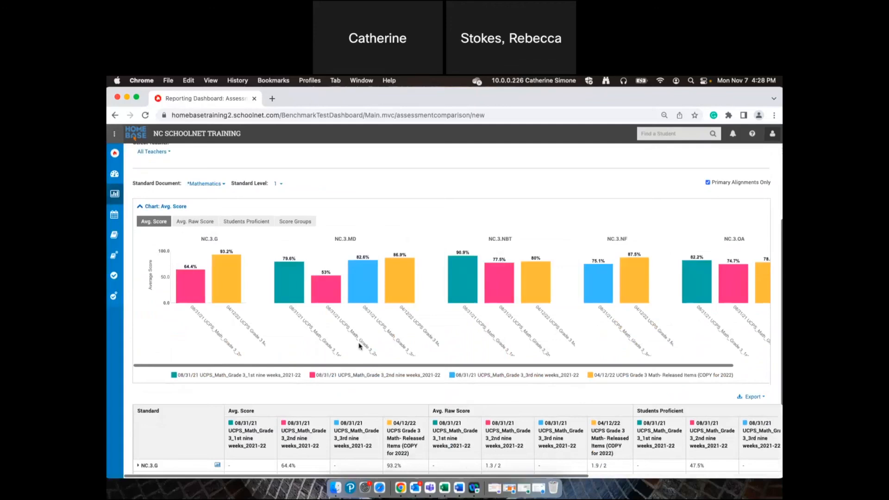
pyautogui.scroll(-3, 360, 351)
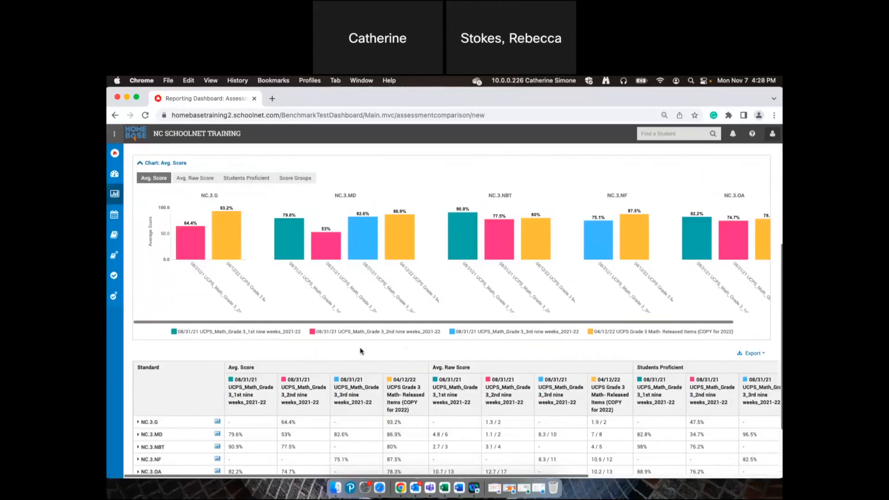
pyautogui.scroll(-3, 360, 351)
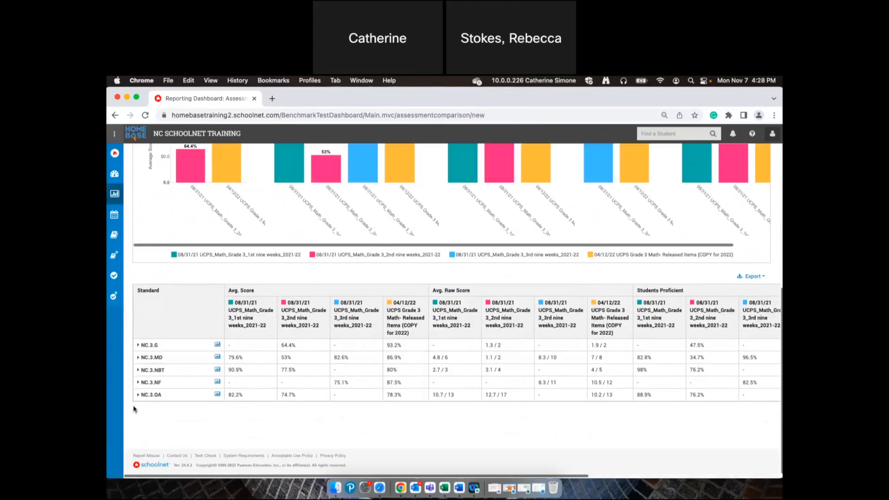
# Expand the NC.3.MD standard and its first three subgroups in the standards table to show their individual standards
pyautogui.click(138, 357)
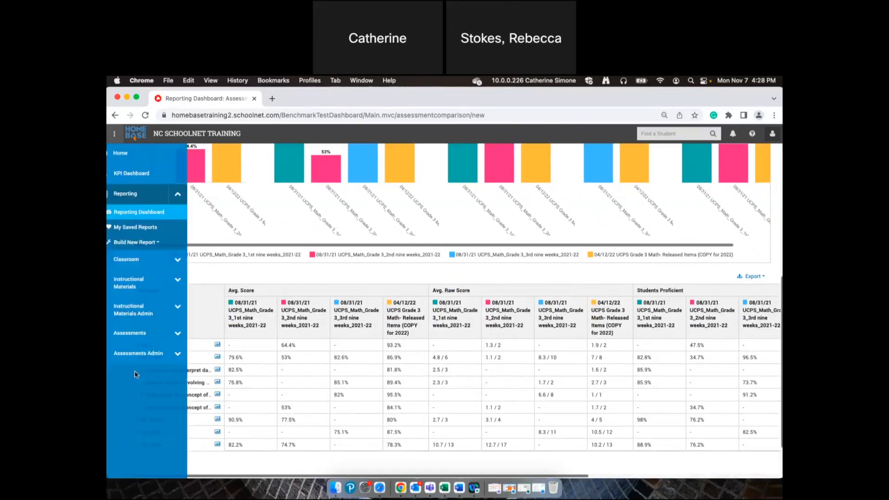
pyautogui.click(142, 370)
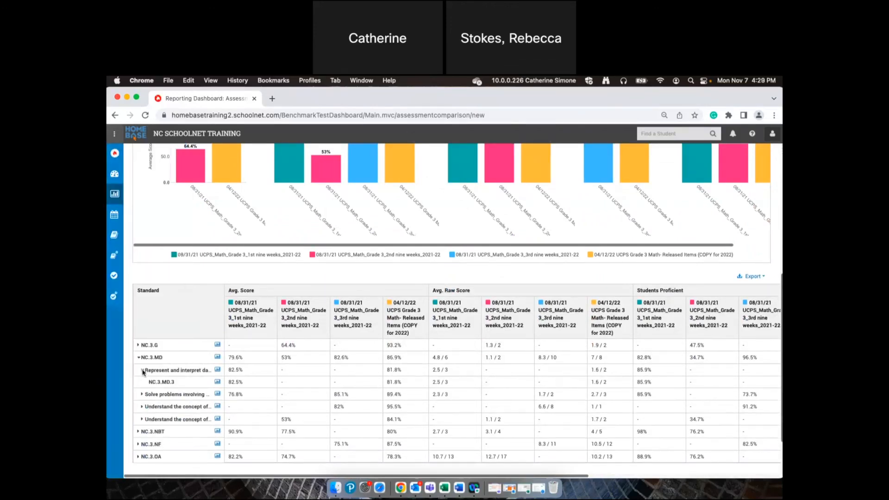
pyautogui.click(142, 394)
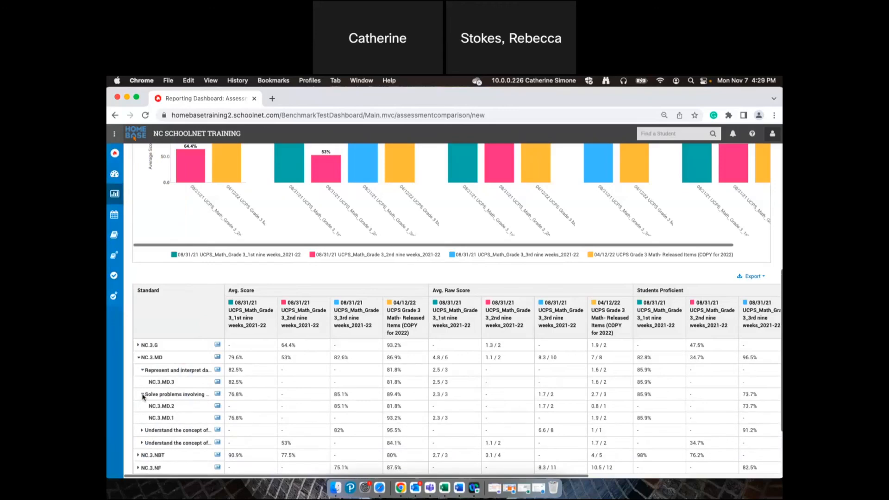
pyautogui.click(142, 395)
pyautogui.click(143, 394)
pyautogui.click(142, 430)
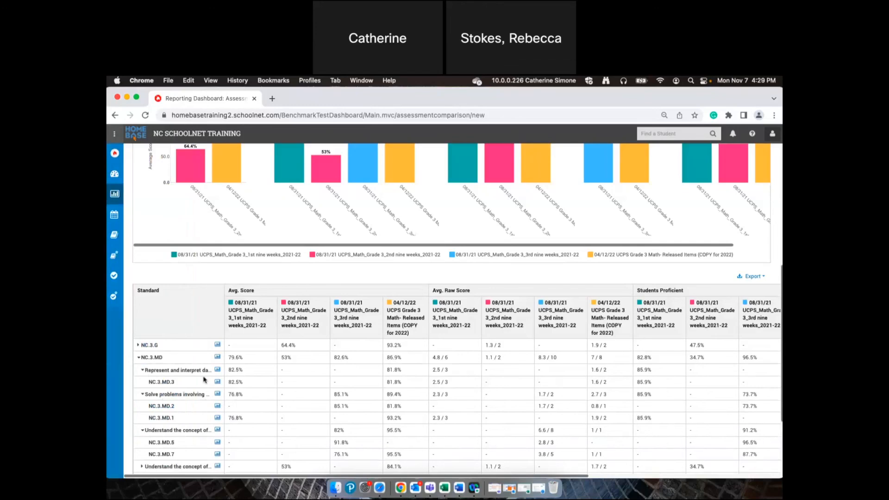
# Open the detailed comparison for standard NC.3.MD and review its average score chart and results by teacher
pyautogui.click(217, 358)
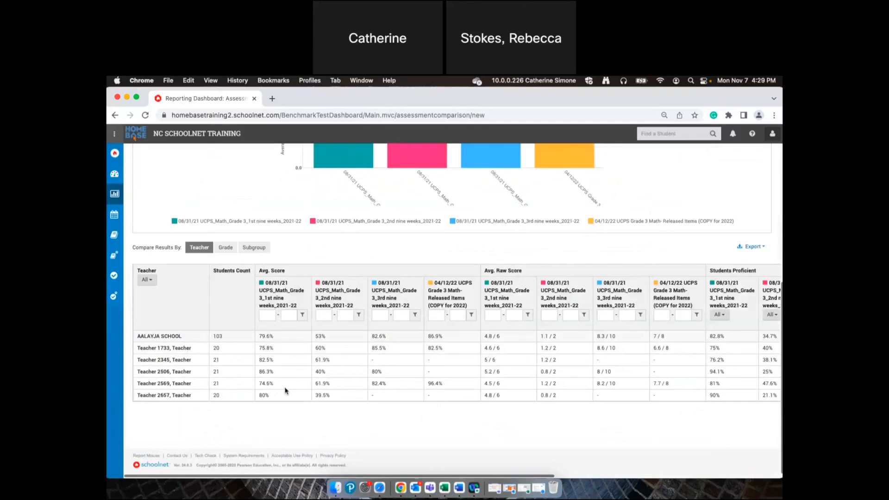
pyautogui.scroll(10, 310, 289)
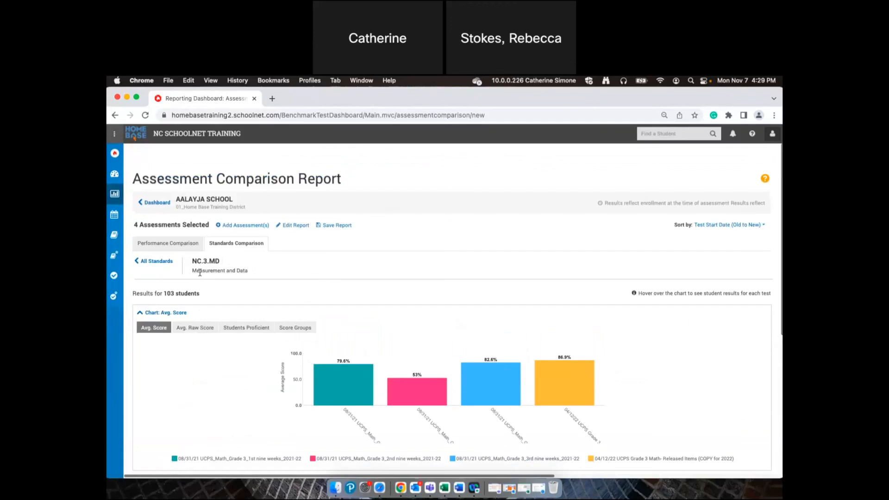
pyautogui.doubleClick(225, 263)
pyautogui.scroll(-5, 232, 340)
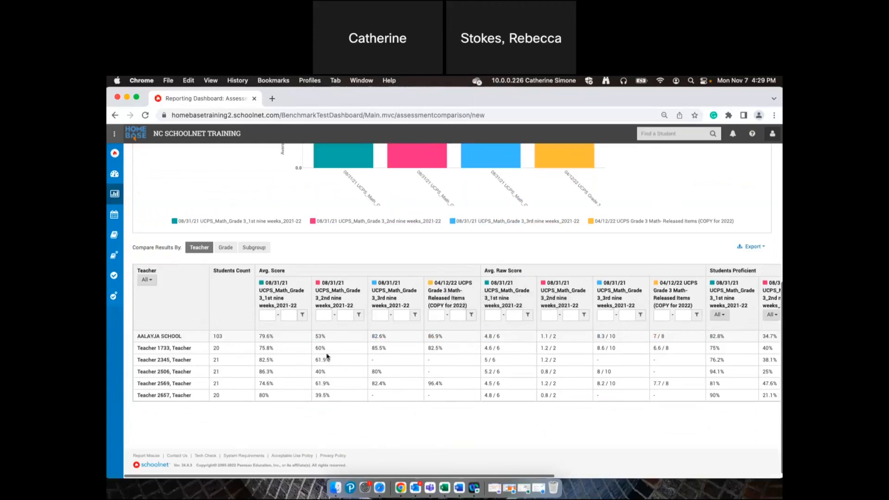
pyautogui.scroll(10, 374, 440)
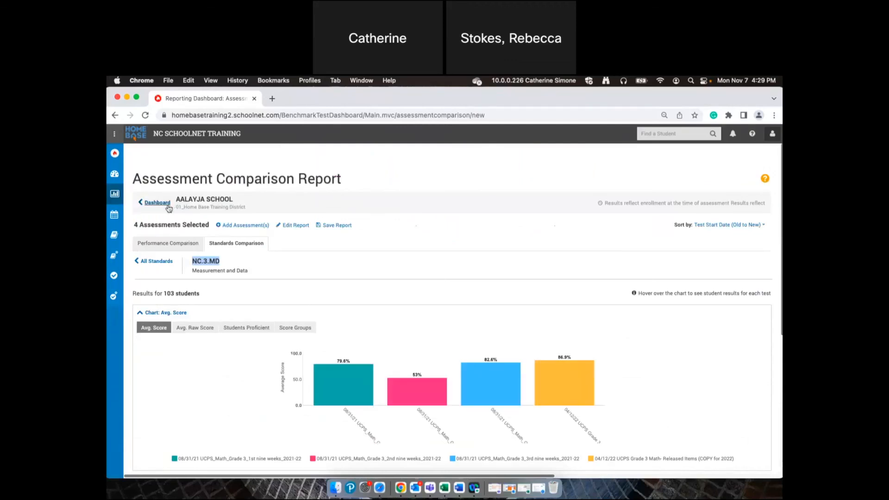
pyautogui.scroll(-5, 224, 374)
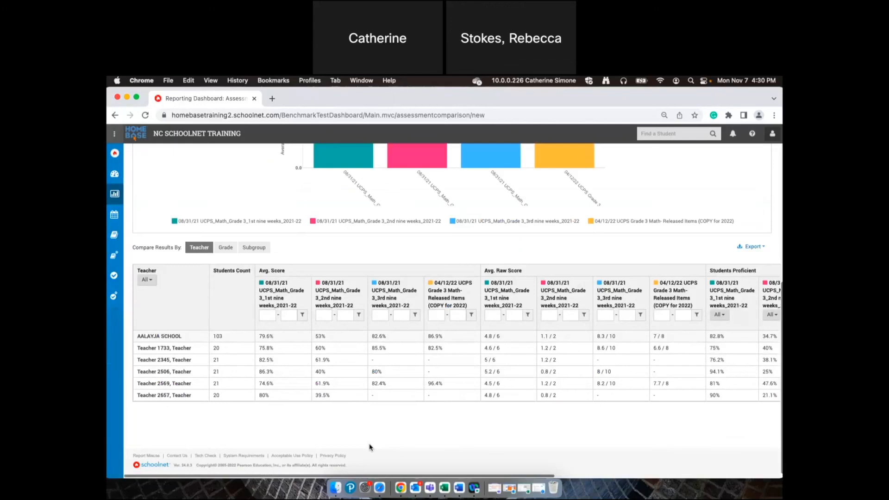
pyautogui.scroll(5, 369, 447)
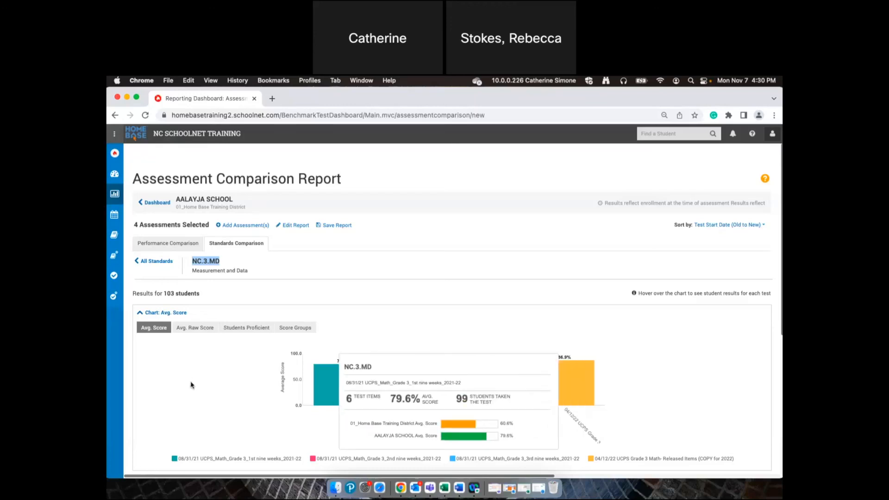
pyautogui.scroll(-5, 190, 382)
pyautogui.scroll(-3, 216, 392)
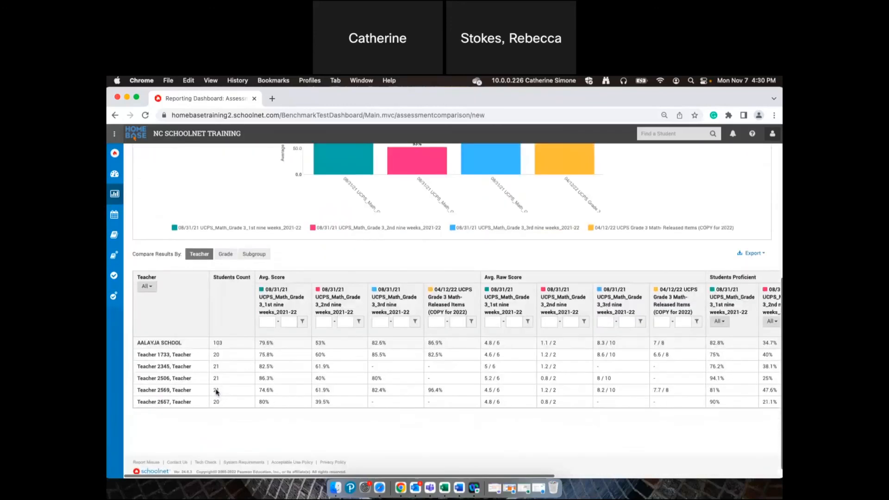
pyautogui.scroll(8, 258, 403)
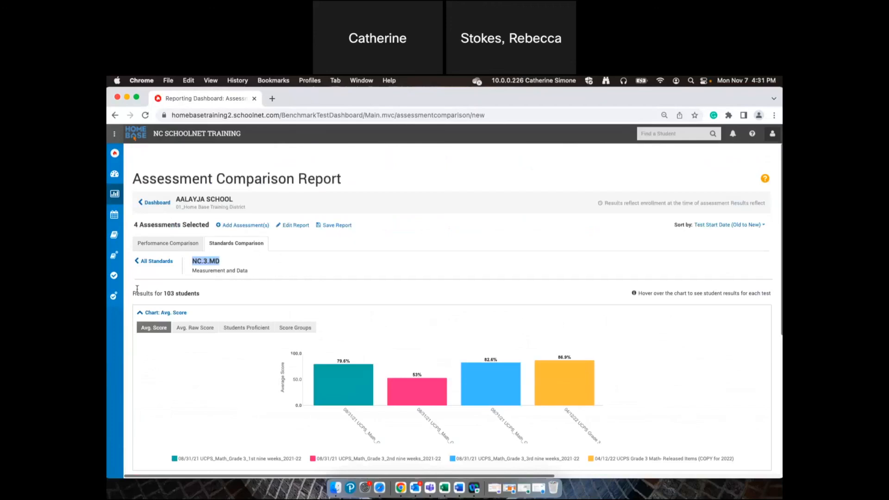
# Return to the Reporting Dashboard and set the results to reflect the 2019-2020 school year
pyautogui.moveTo(121, 213)
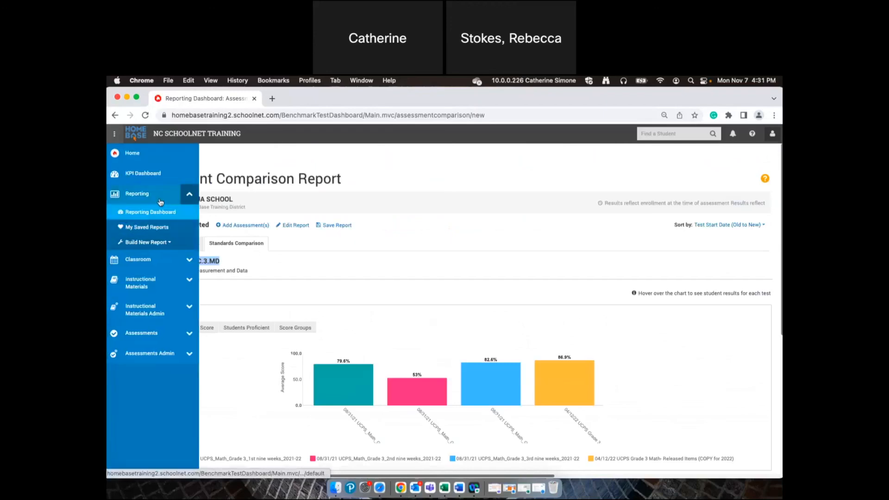
pyautogui.click(167, 214)
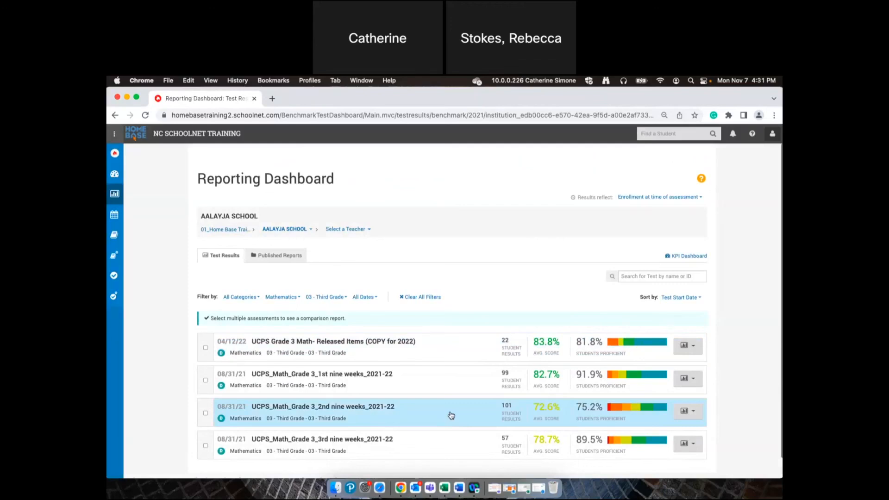
pyautogui.click(700, 198)
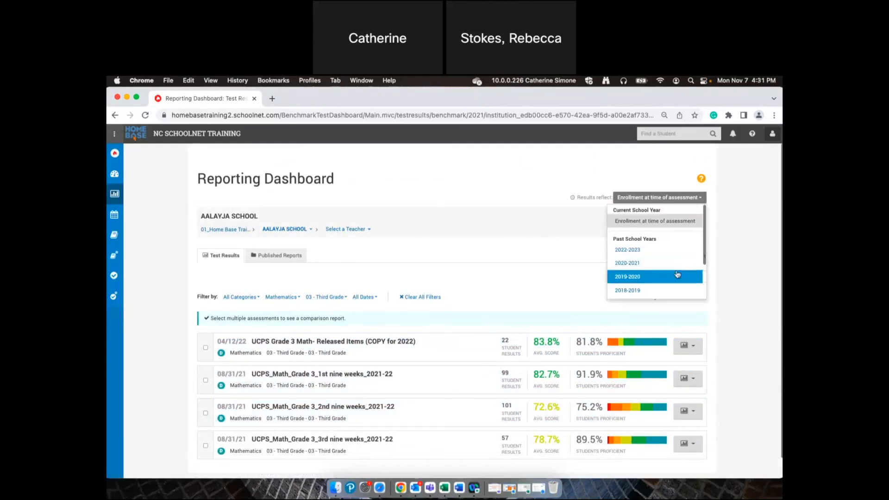
pyautogui.click(677, 275)
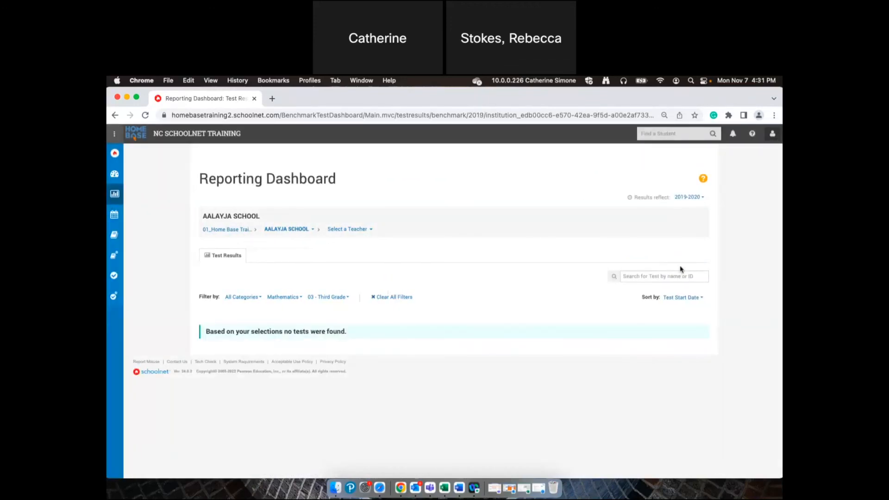
# Switch the dashboard's test results to AALAYAH SCHOOL and on to the whole 01_Home Base Training District
pyautogui.click(287, 229)
pyautogui.click(298, 272)
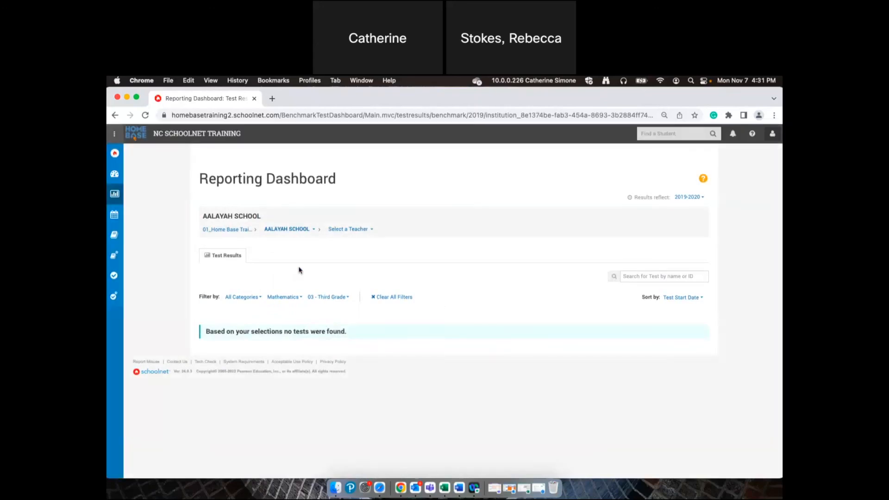
pyautogui.click(226, 230)
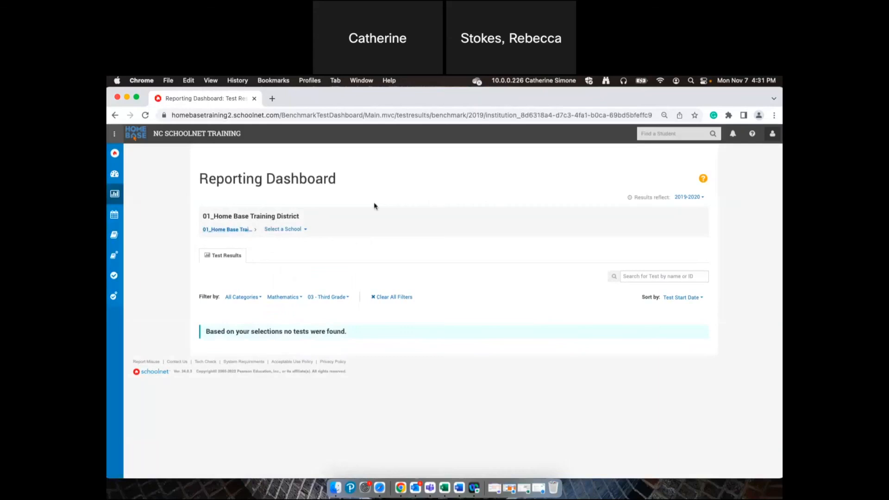
# Set the district results to reflect 2020-2021, and switch them back to Enrollment at time of assessment
pyautogui.click(689, 198)
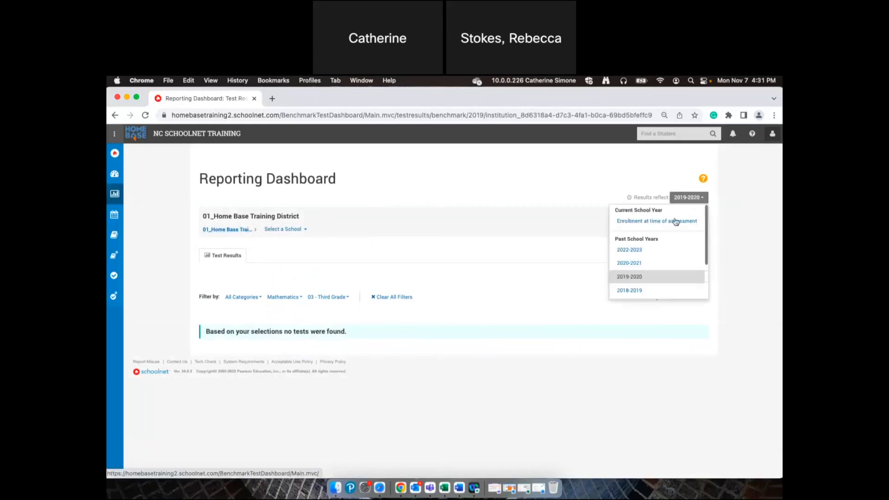
pyautogui.click(634, 262)
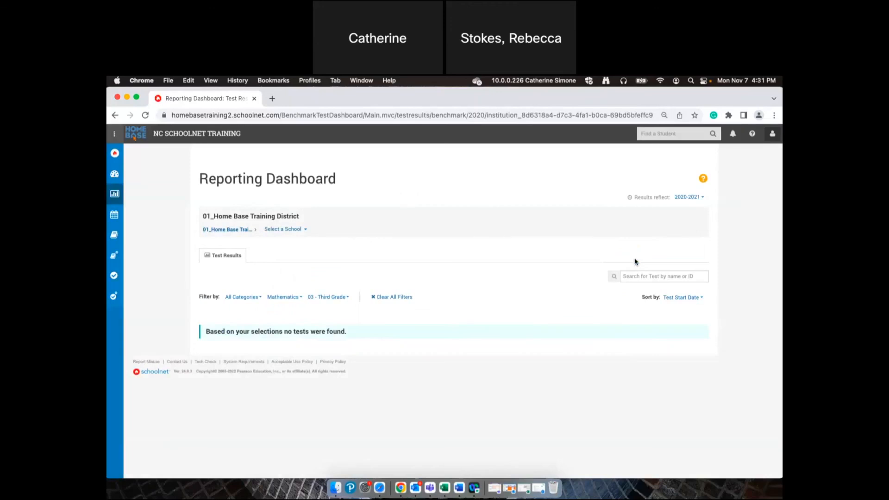
pyautogui.click(699, 199)
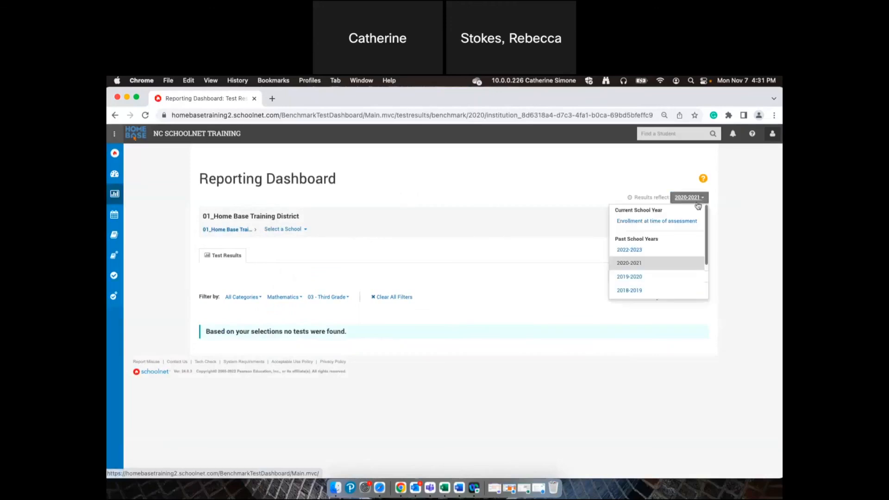
pyautogui.click(670, 224)
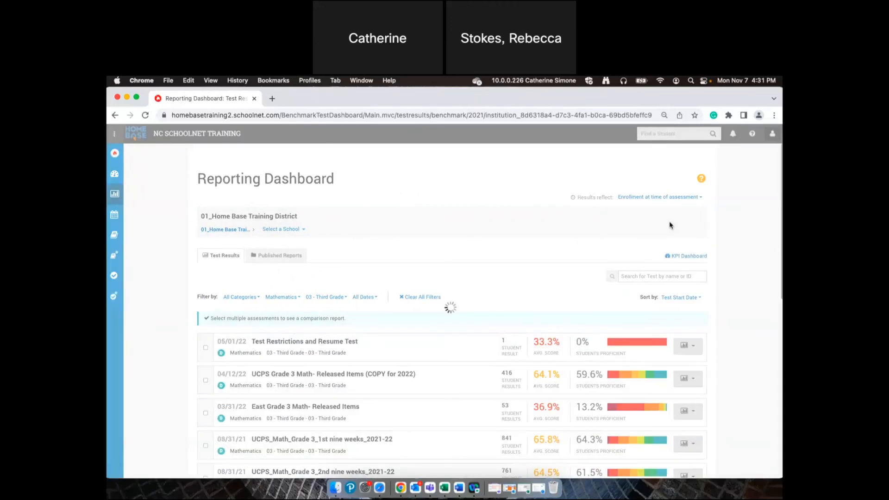